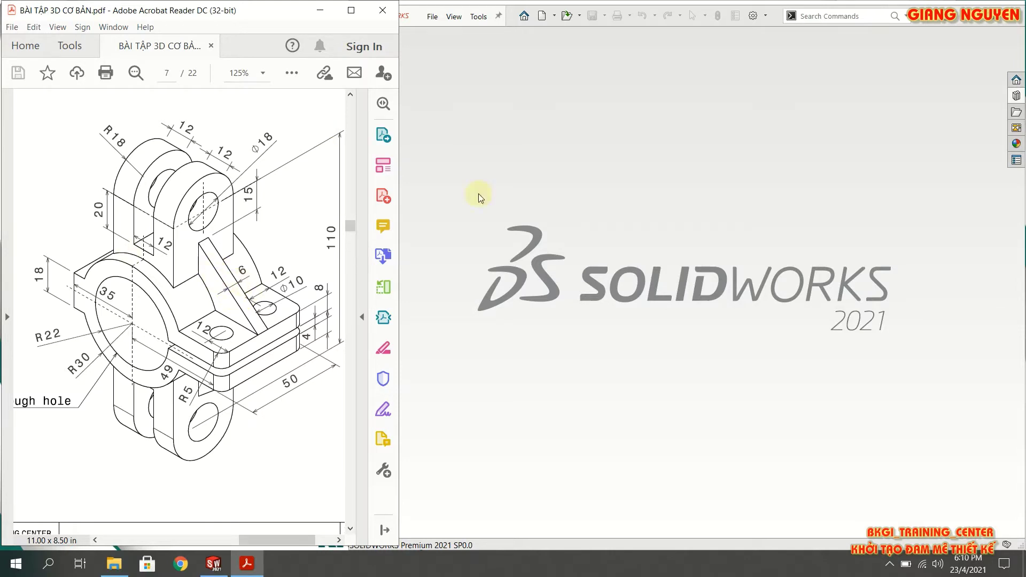
Step: Create a new blank part, Part1, from the BKGI_PART template
click(570, 86)
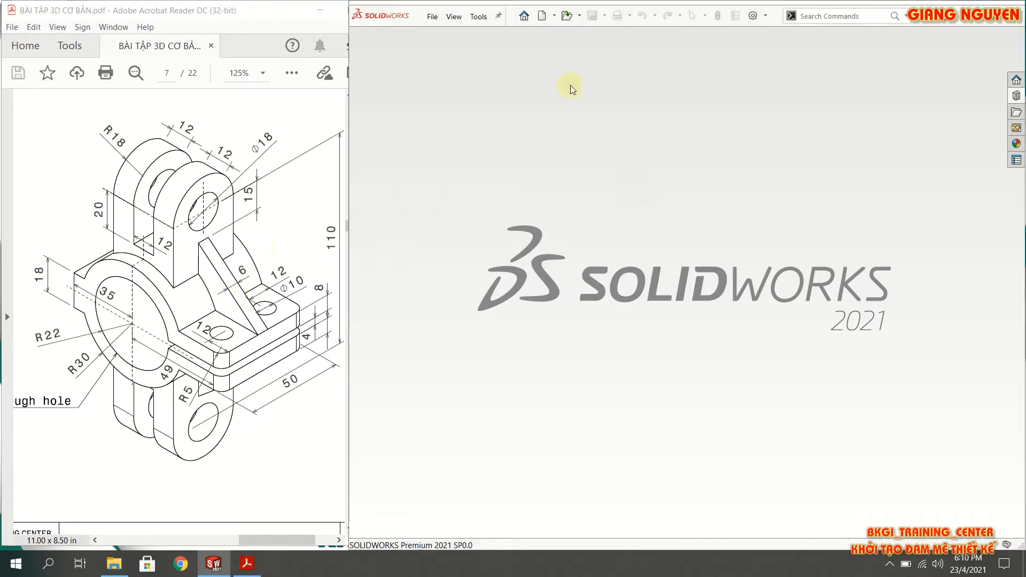
click(543, 20)
click(390, 133)
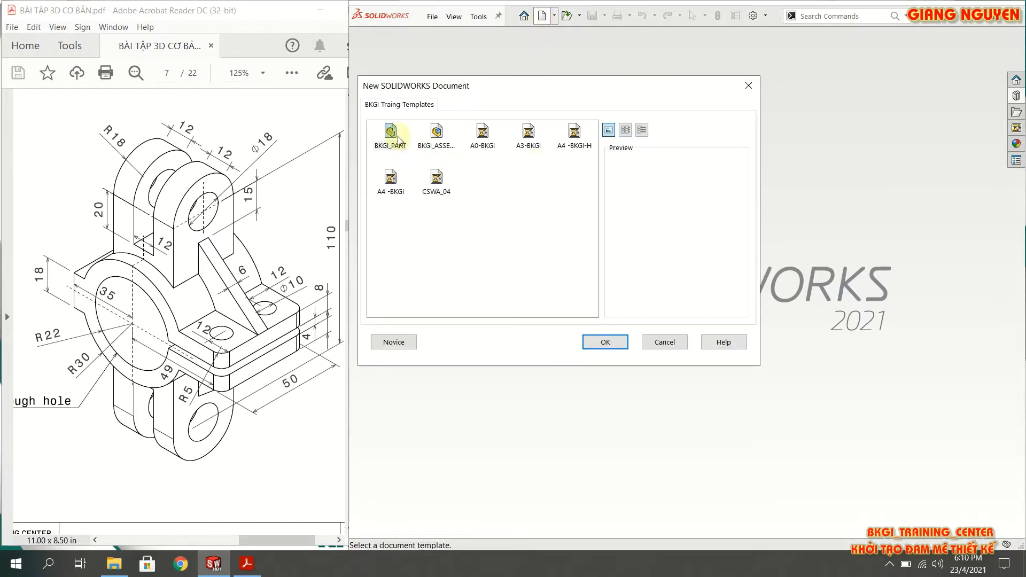
click(605, 342)
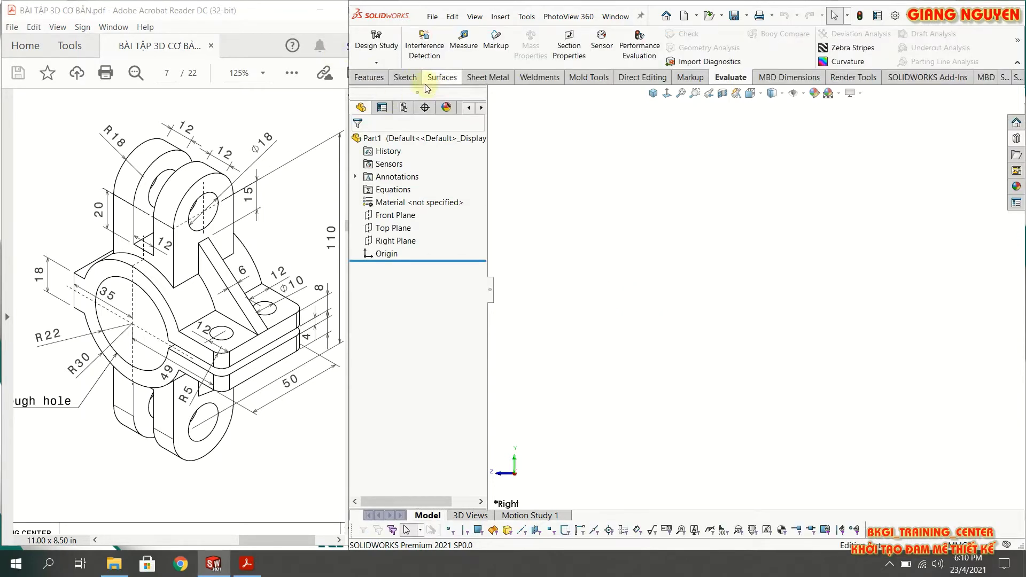
Step: Start a new sketch on the Front Plane
click(405, 77)
click(365, 40)
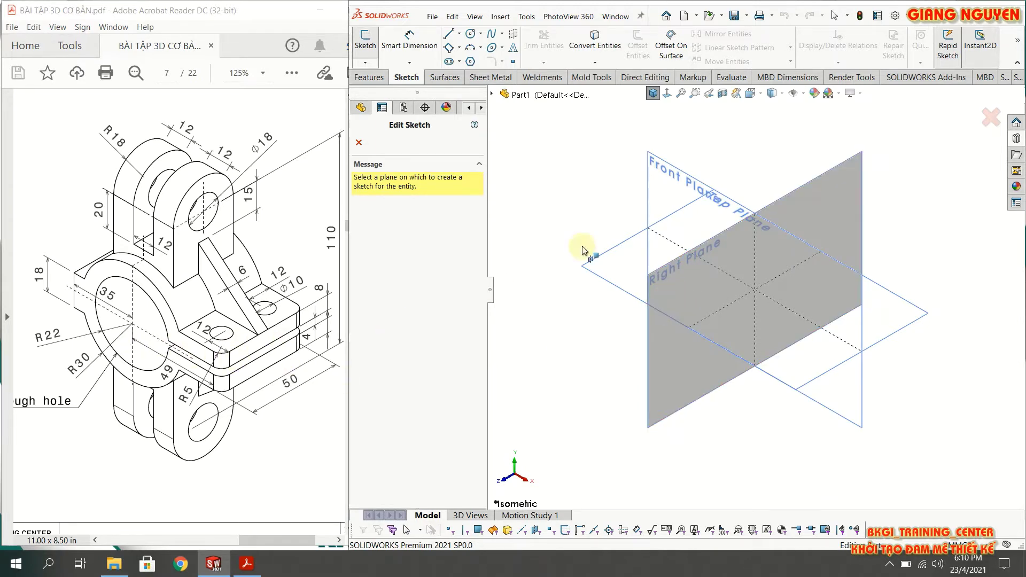
click(678, 181)
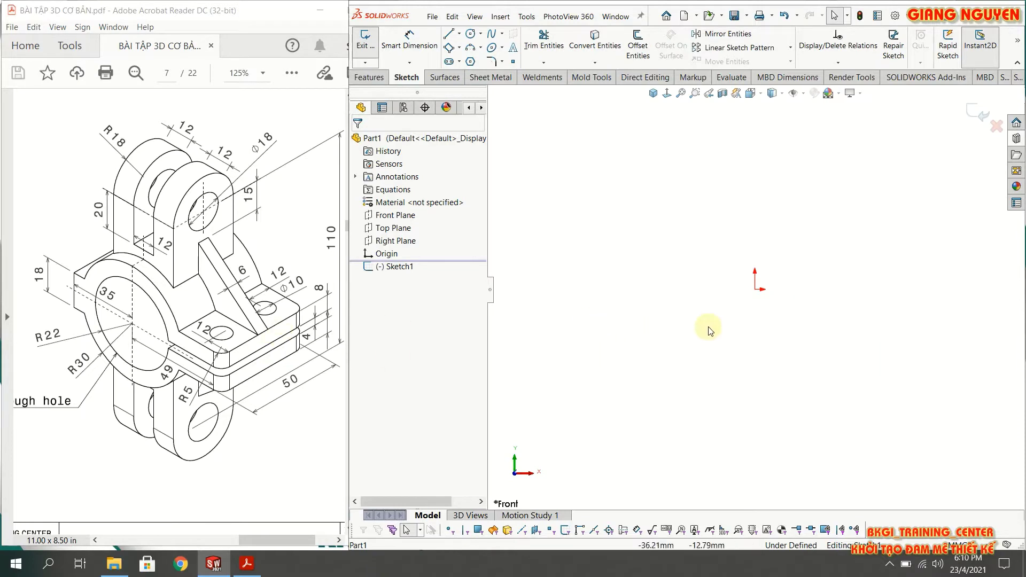
Step: Draw a horizontal and a vertical centerline, both starting at the origin
click(460, 34)
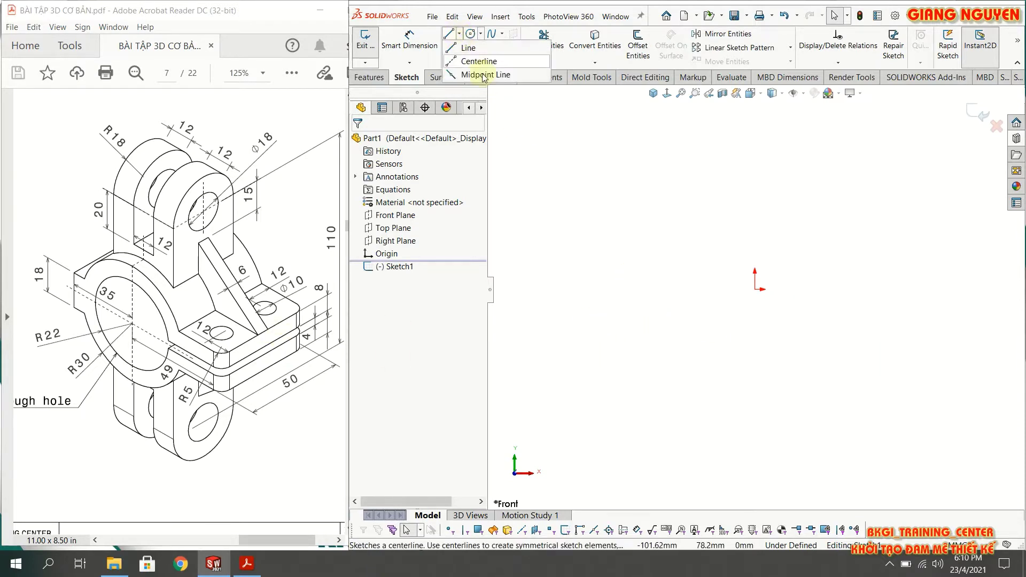
click(476, 58)
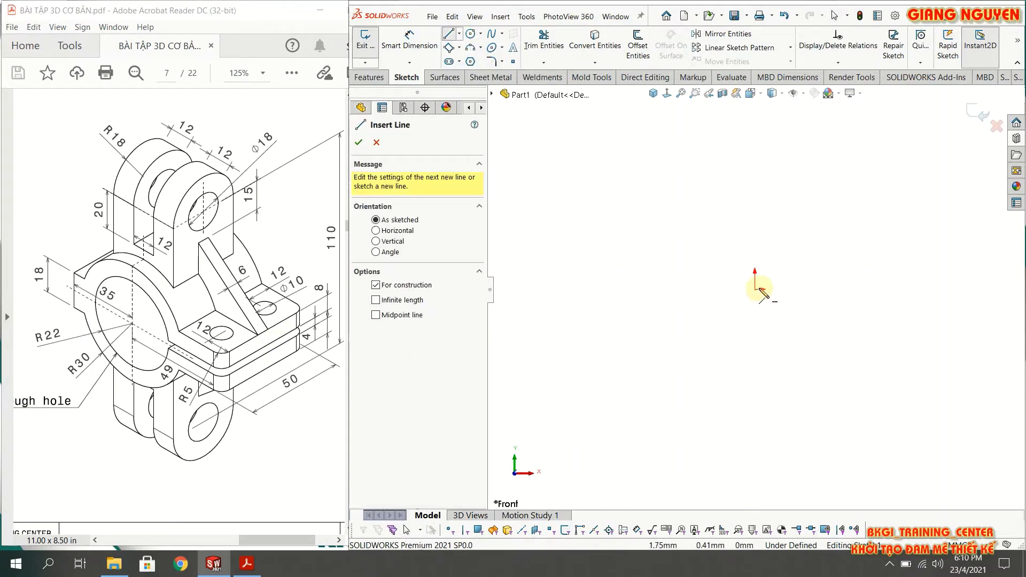
drag(761, 291, 900, 289)
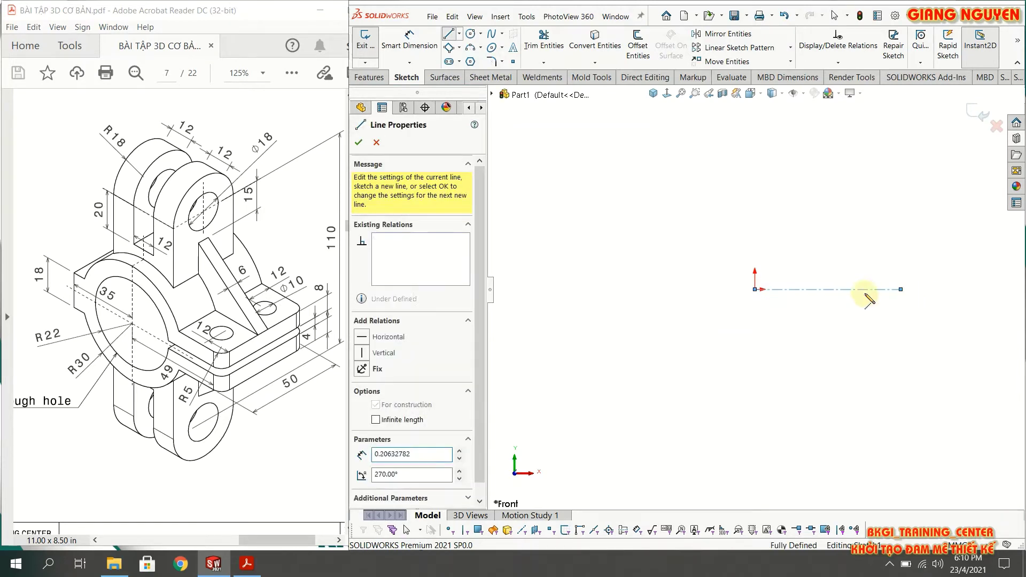
key(Escape)
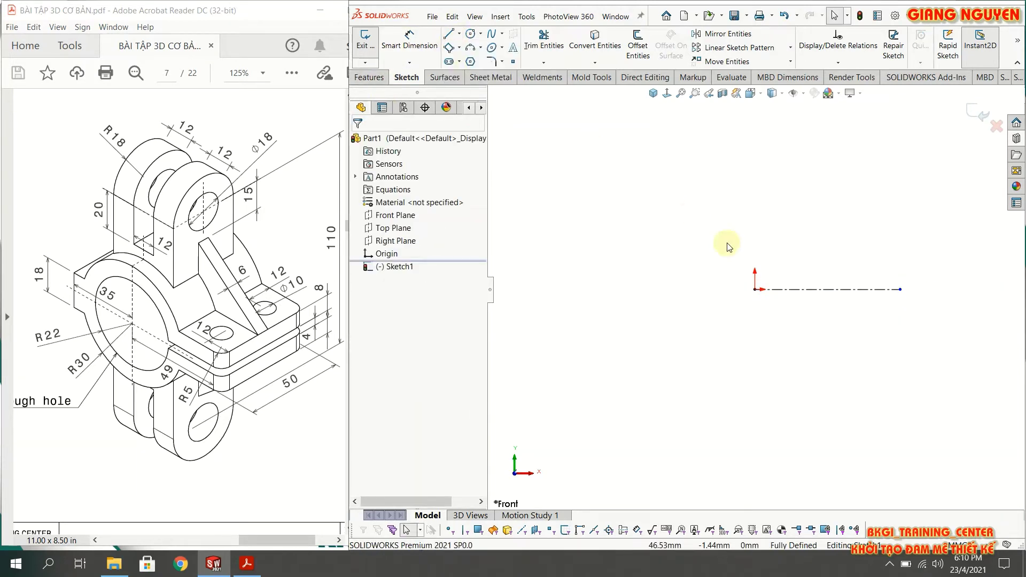
key(Return)
drag(756, 289, 755, 124)
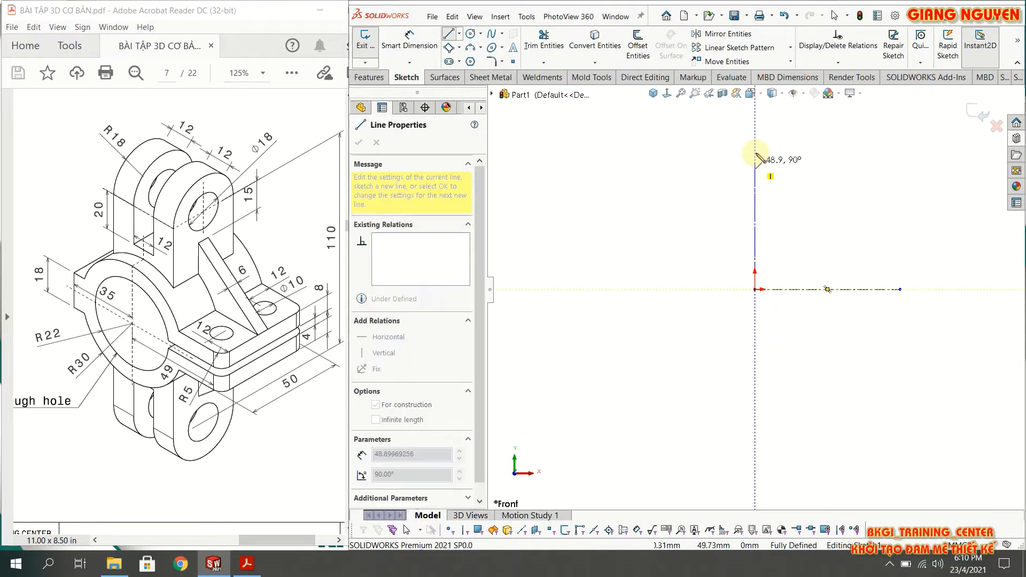
key(Escape)
scroll(791, 339, down, 2)
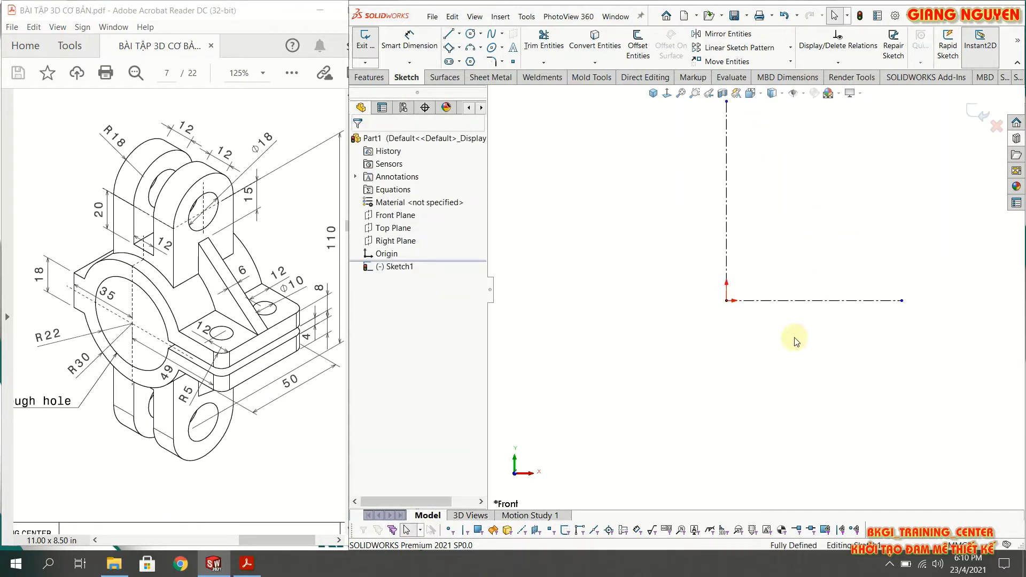
scroll(711, 332, up, 2)
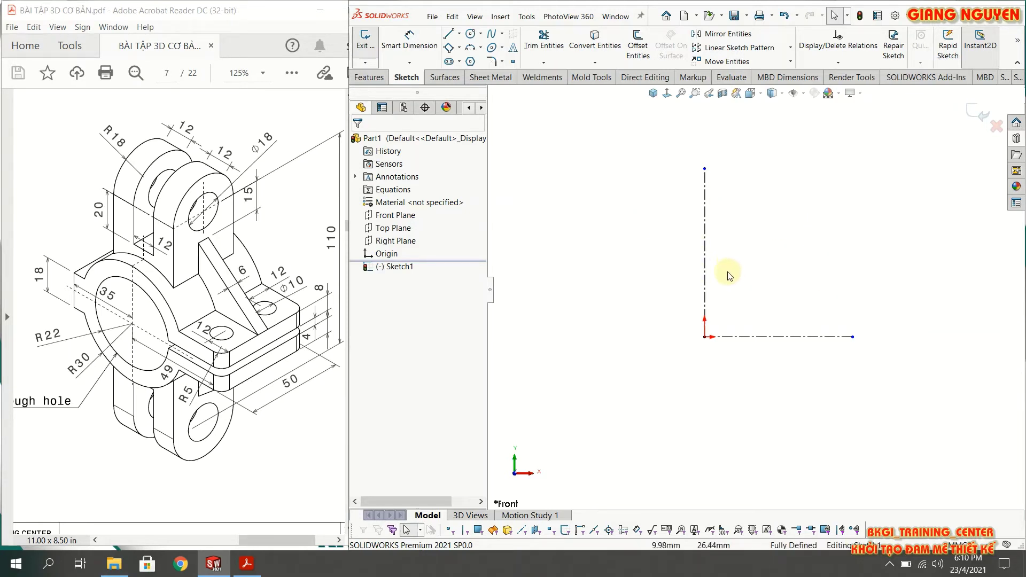
Step: Draw an outer and an inner circle, both centred on the origin
click(472, 34)
click(705, 337)
click(734, 220)
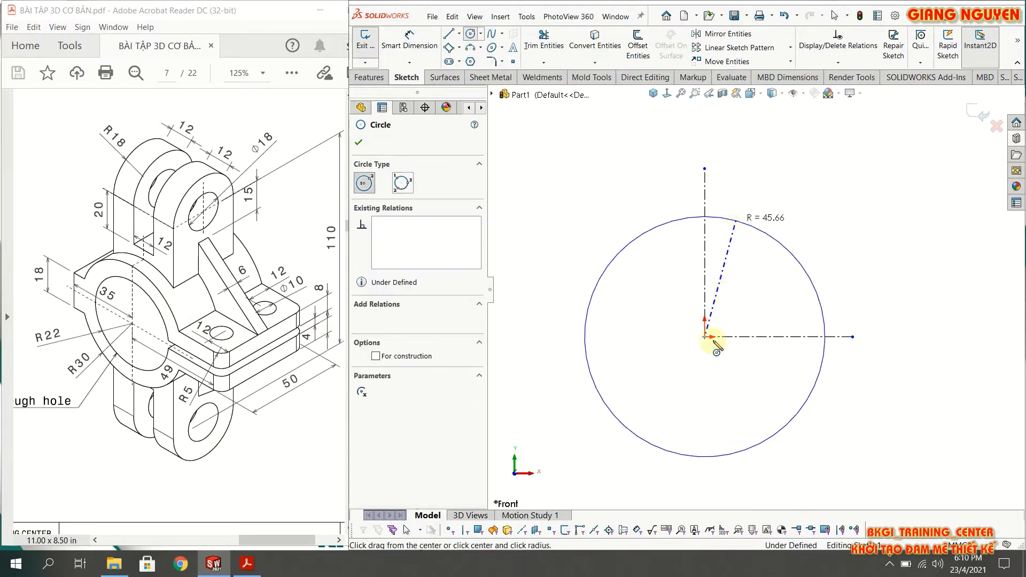
click(705, 337)
click(759, 267)
key(Escape)
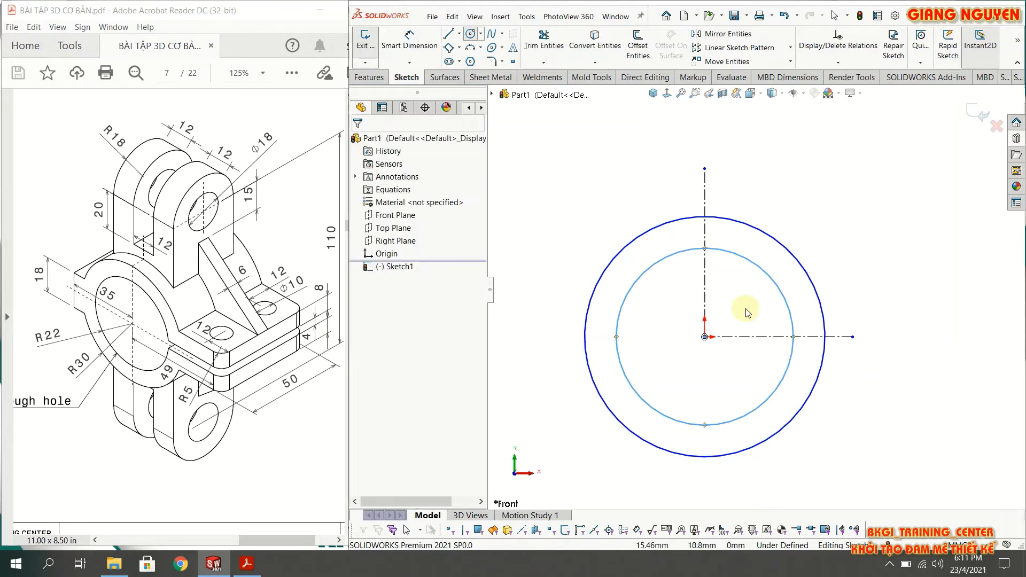
scroll(747, 313, up, 3)
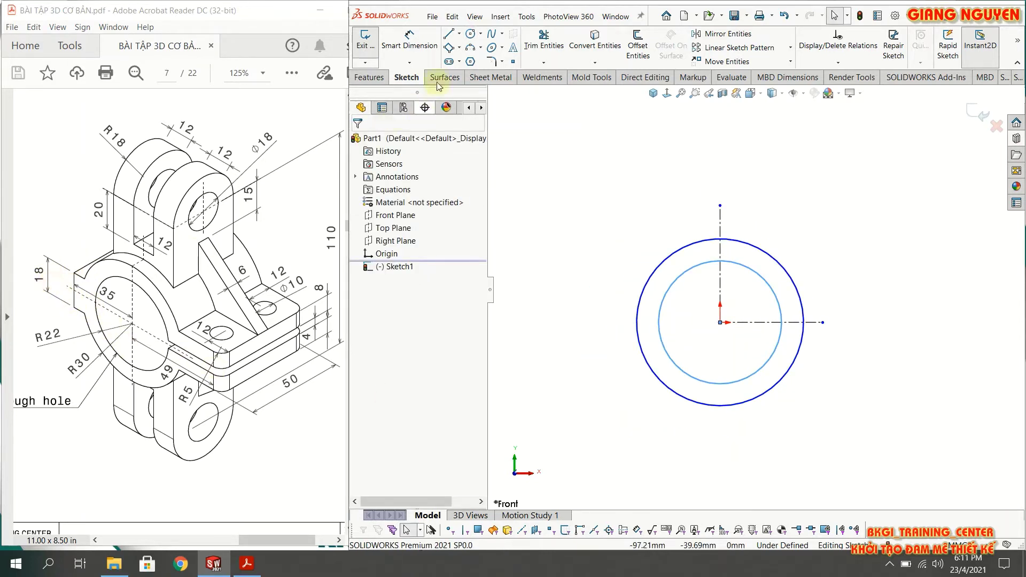
Step: Draw corner rectangles for the left and right lugs on either side of the ring
click(459, 48)
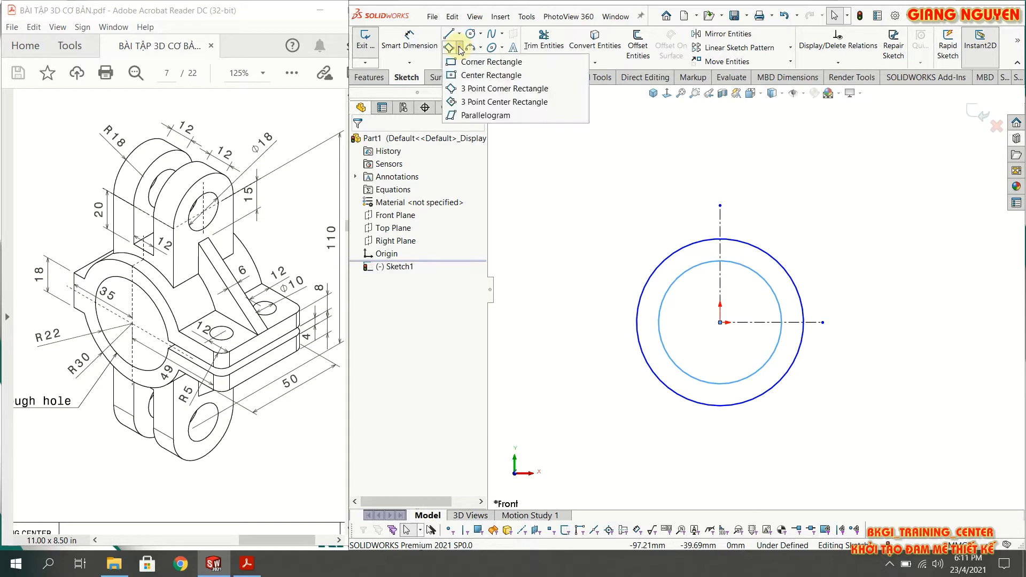
click(471, 75)
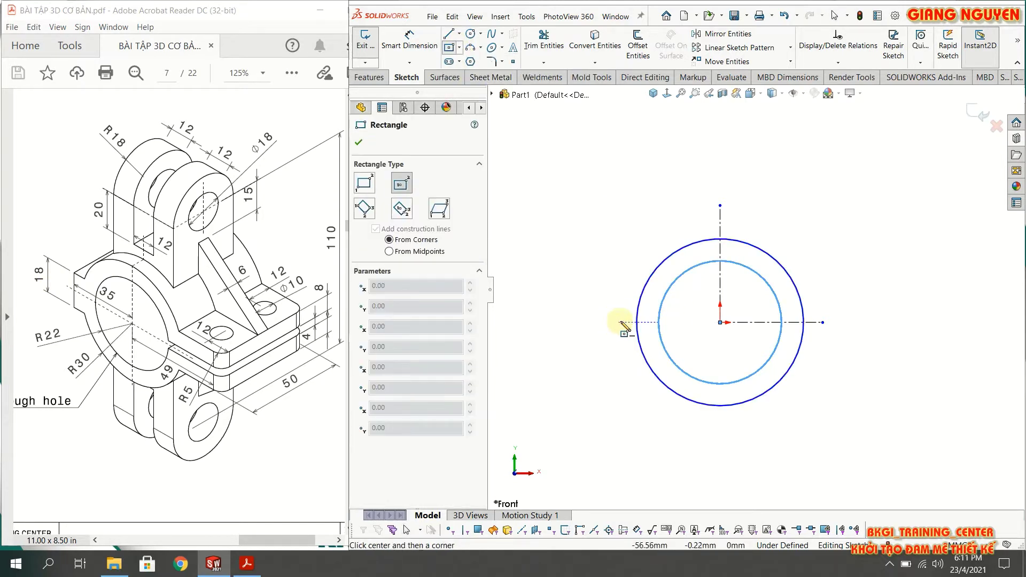
click(449, 47)
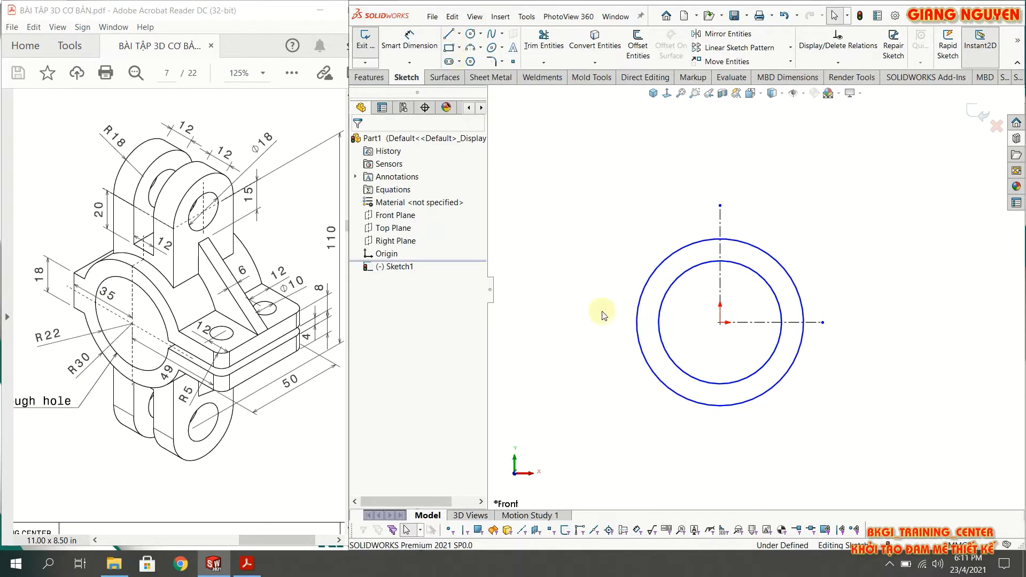
click(605, 294)
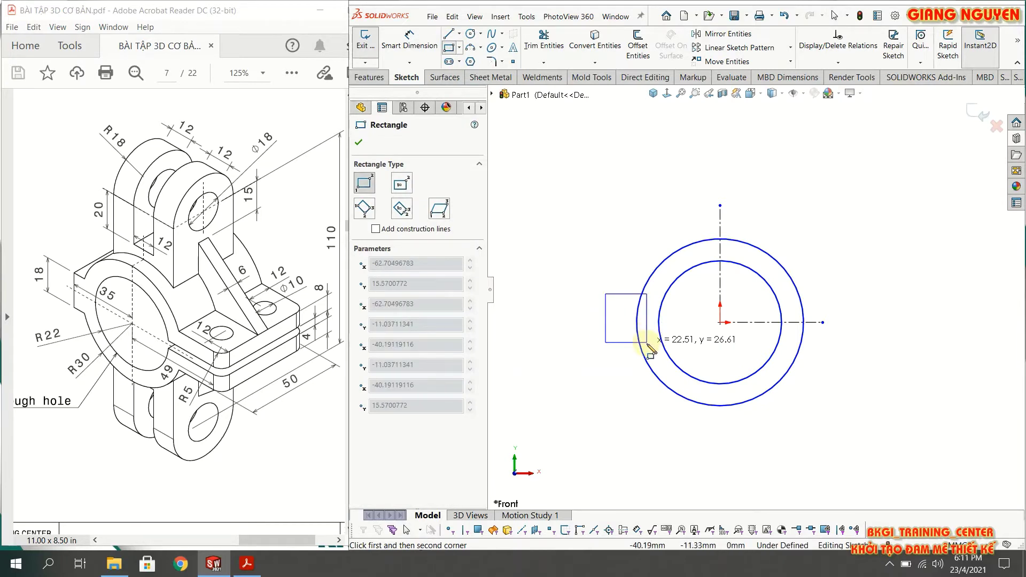
click(646, 343)
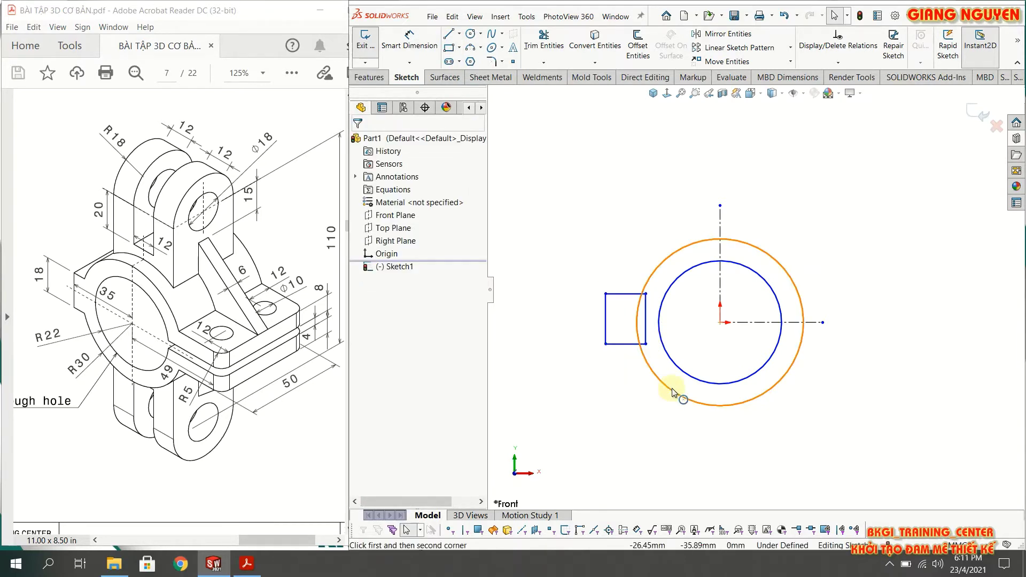
click(449, 48)
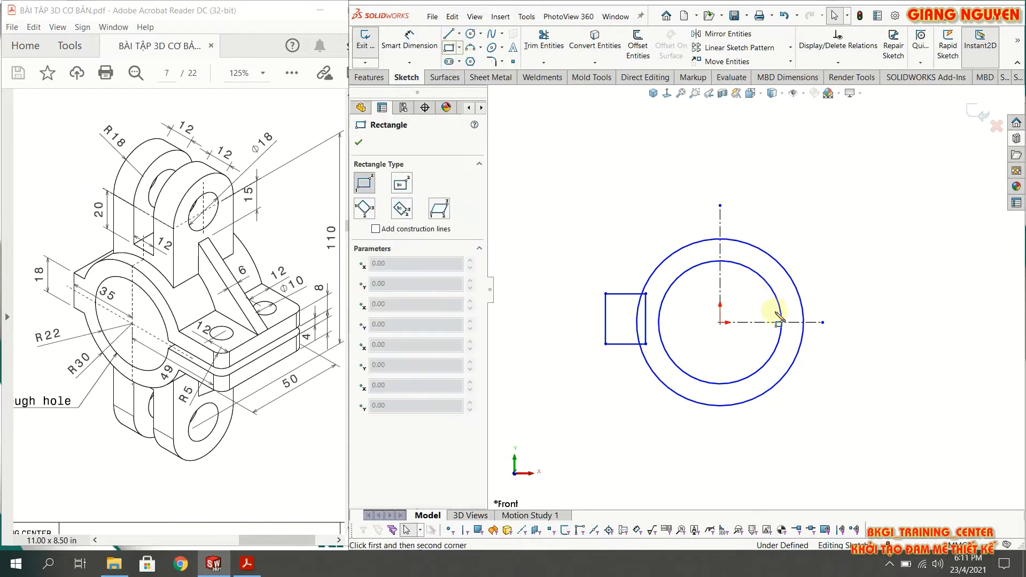
click(799, 294)
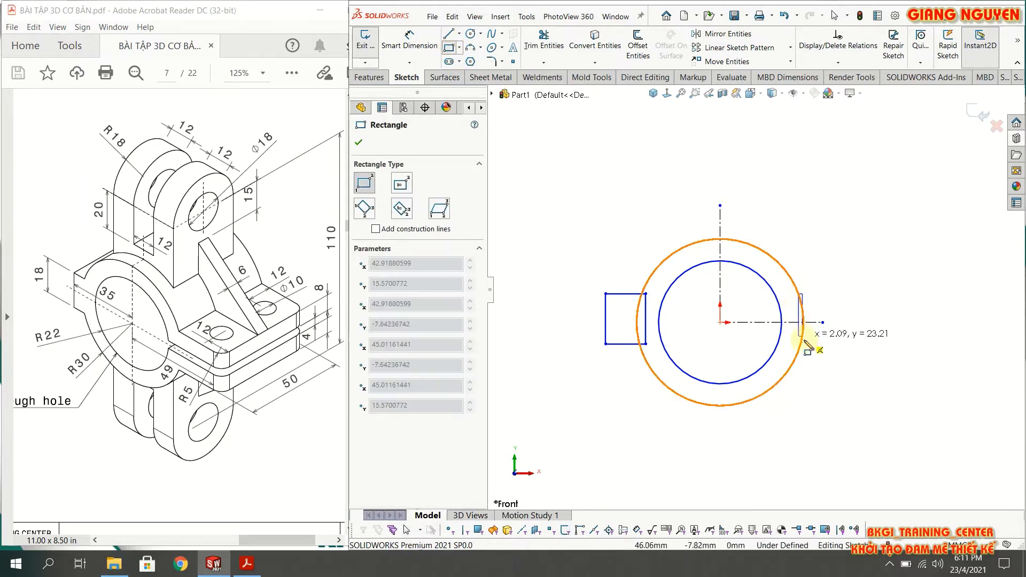
click(887, 343)
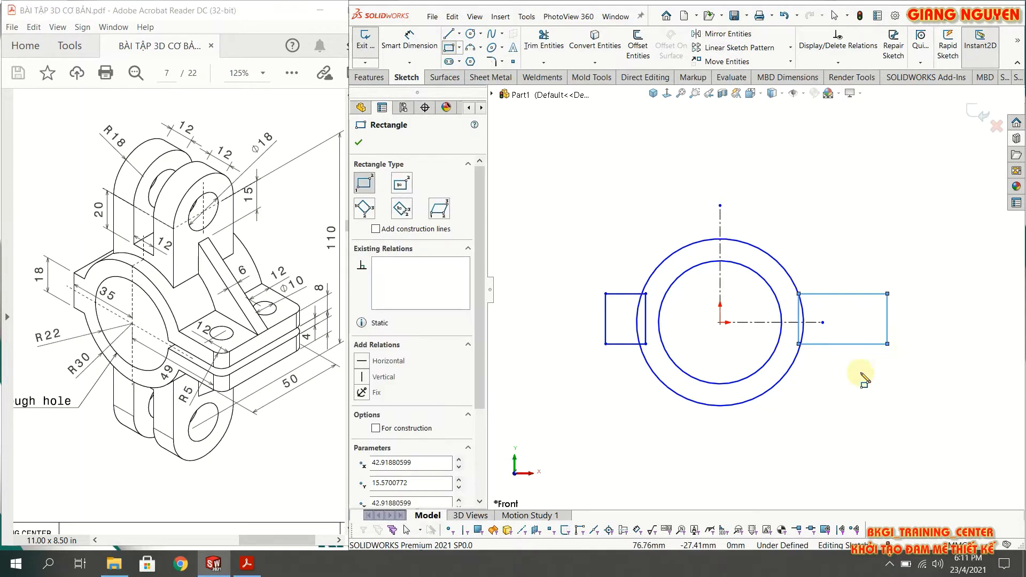
key(Escape)
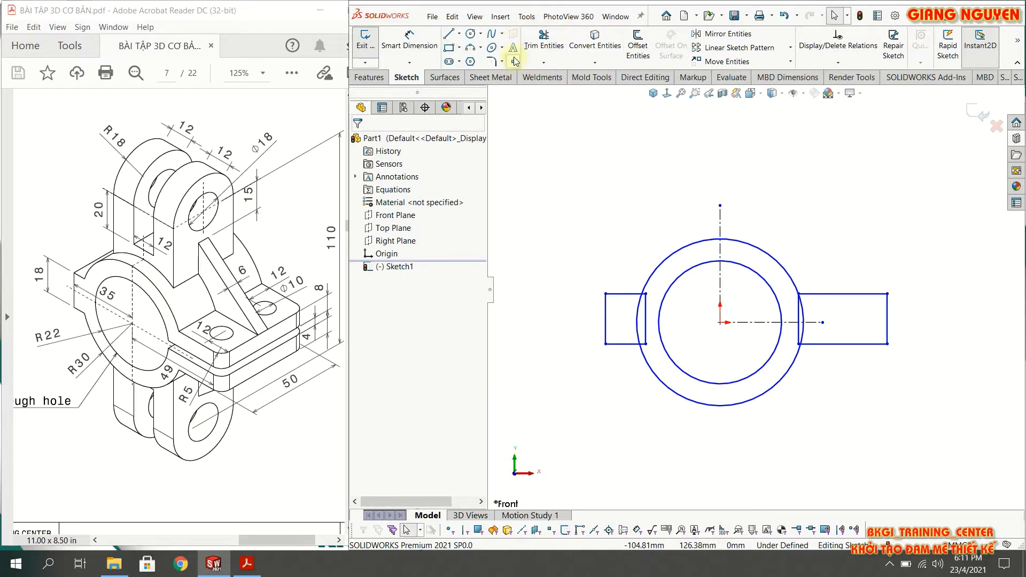
Step: Draw a narrower rectangle inside the right lug, starting at the inner circle
click(452, 53)
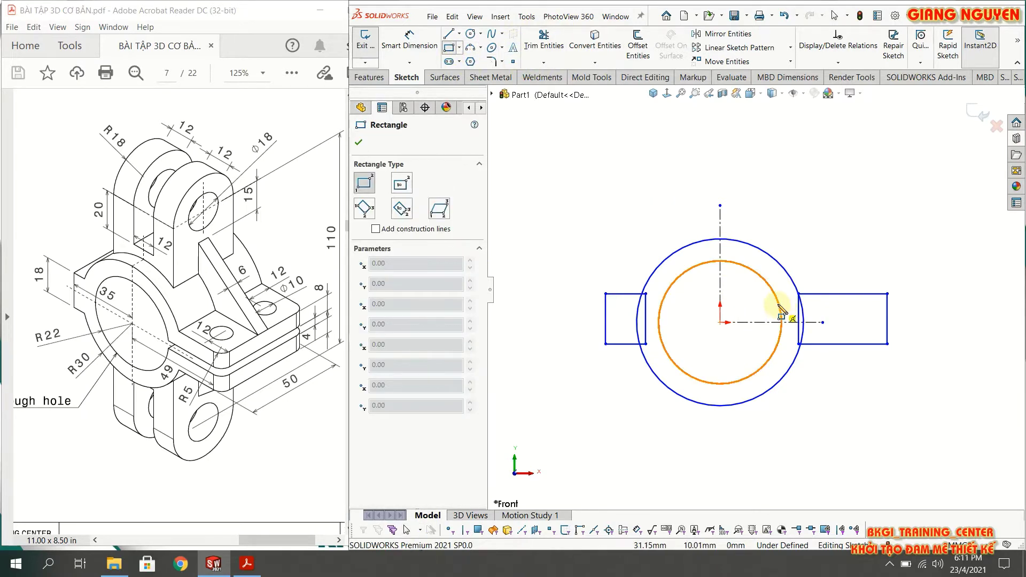
click(779, 304)
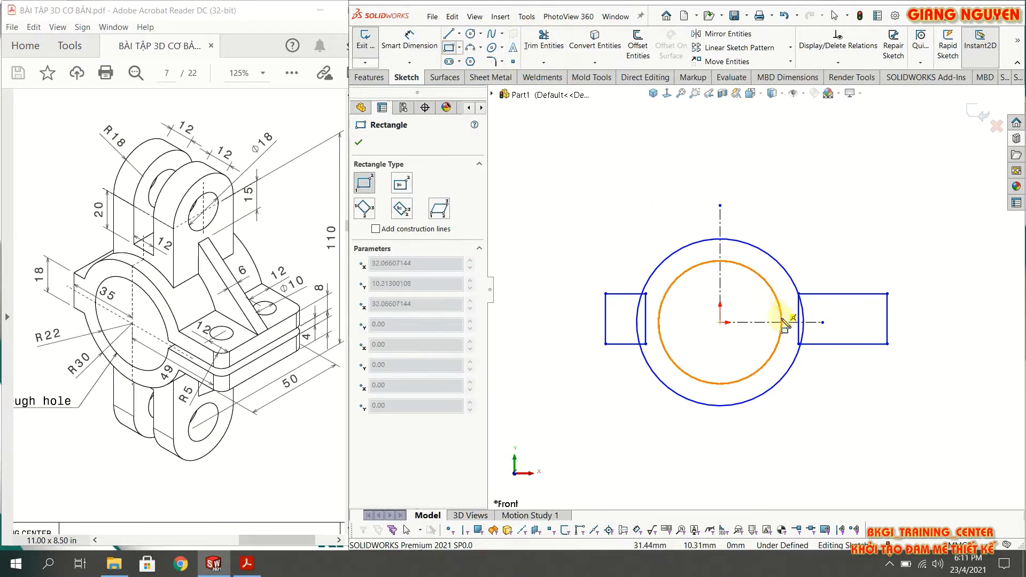
click(876, 333)
key(Escape)
scroll(877, 339, down, 2)
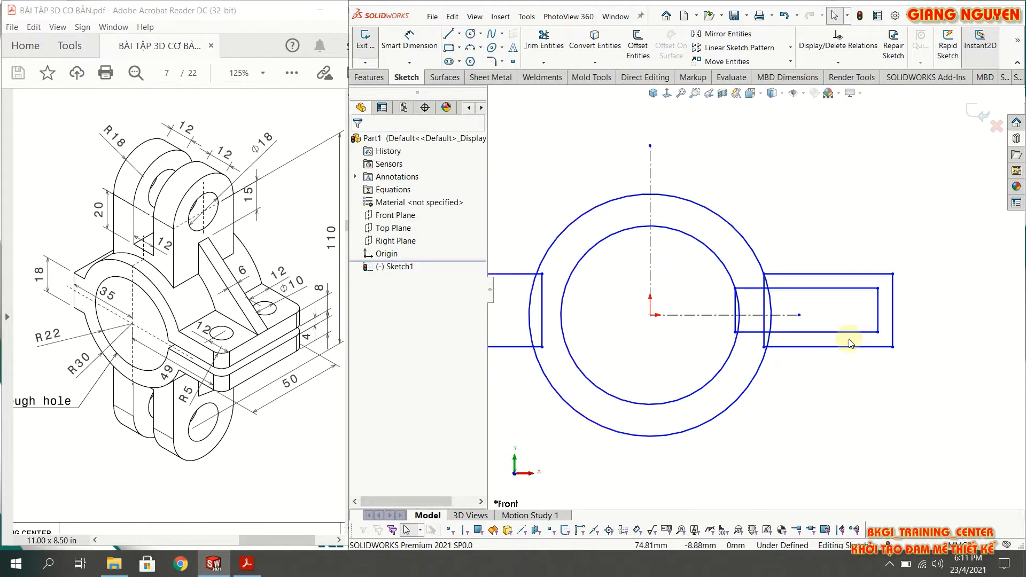
scroll(850, 343, up, 1)
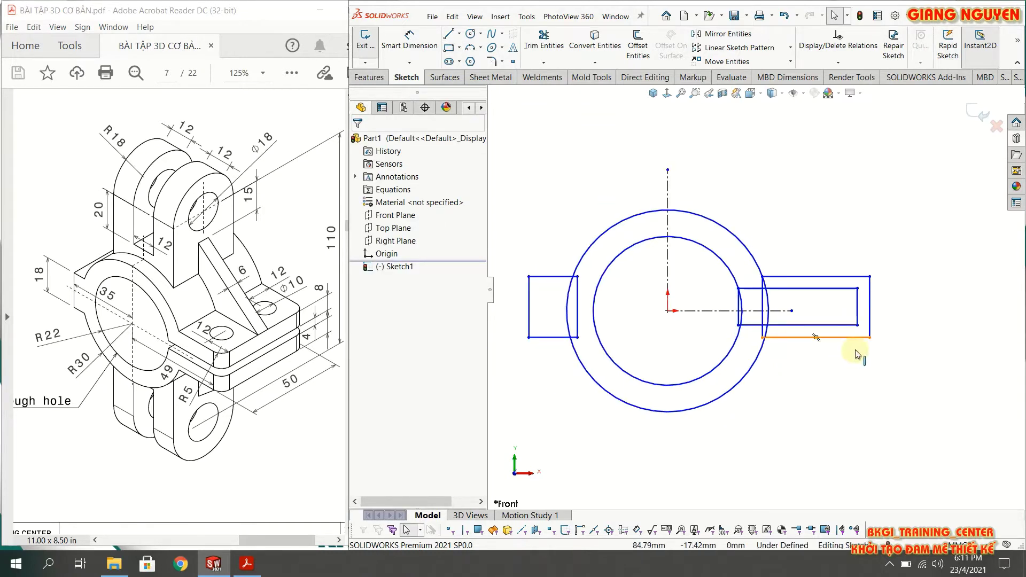
Step: Extend the inner rectangle's line to the right lug's end and trim off its short end line
click(544, 62)
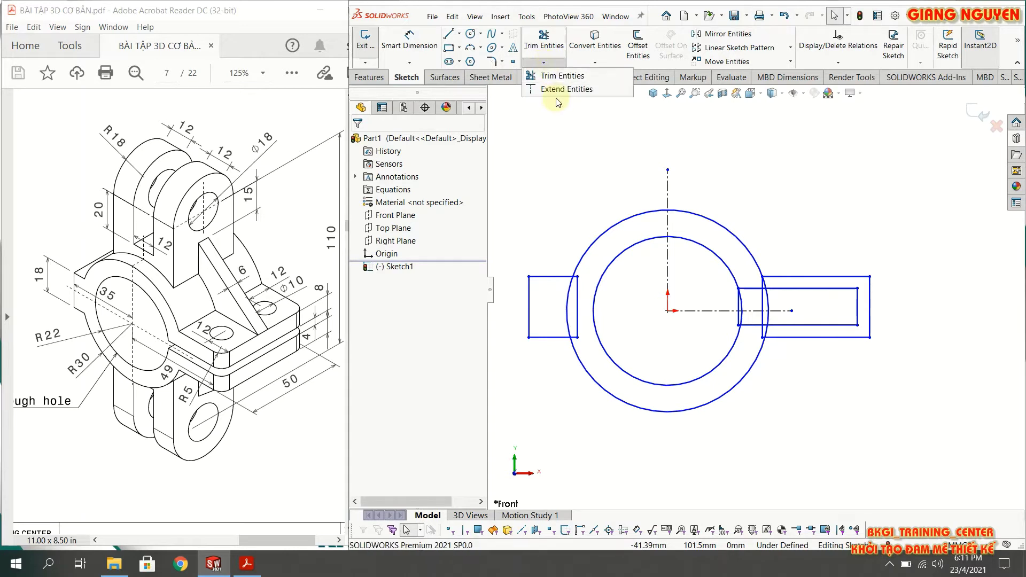
click(562, 76)
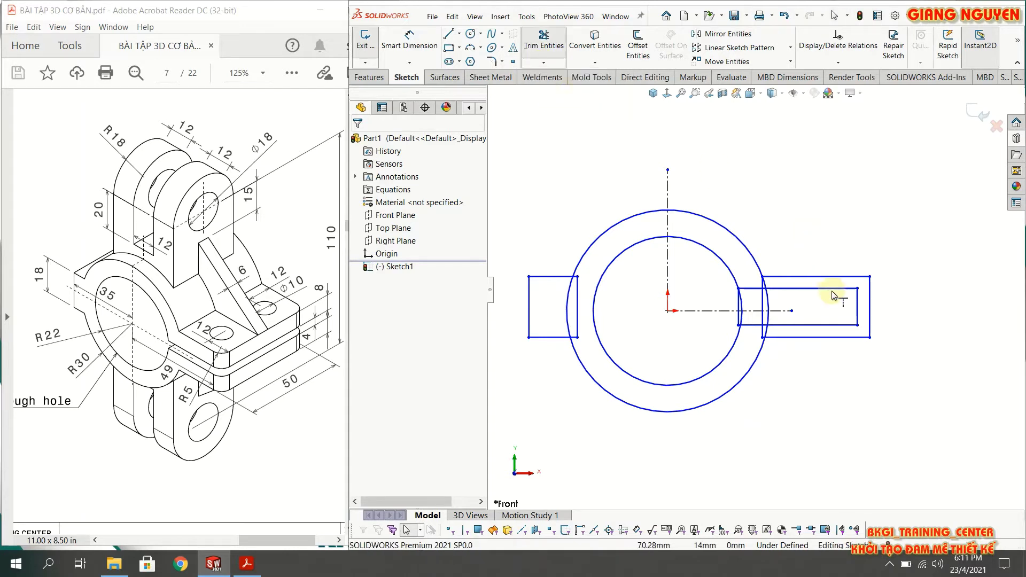
click(844, 322)
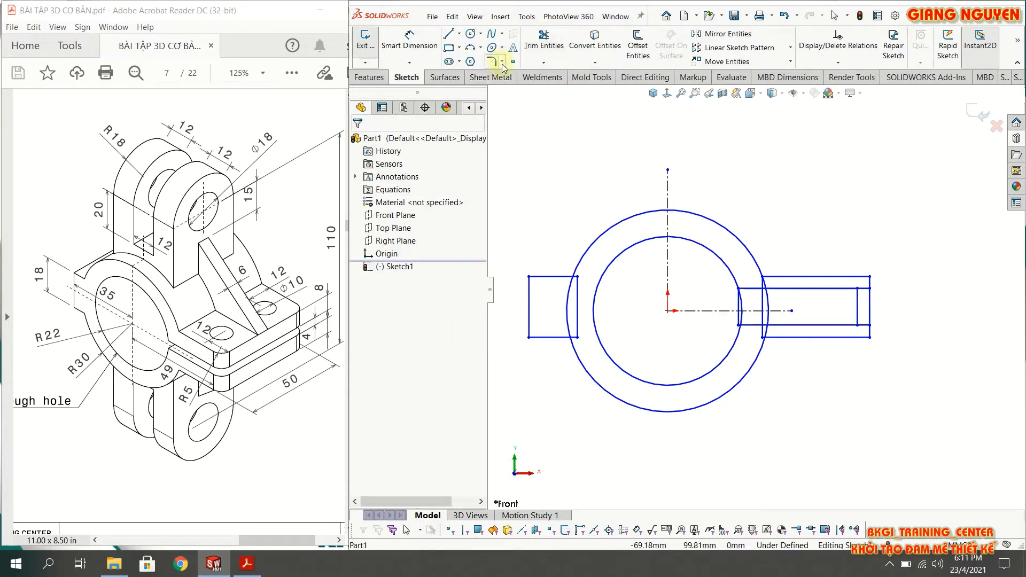
click(544, 63)
click(540, 84)
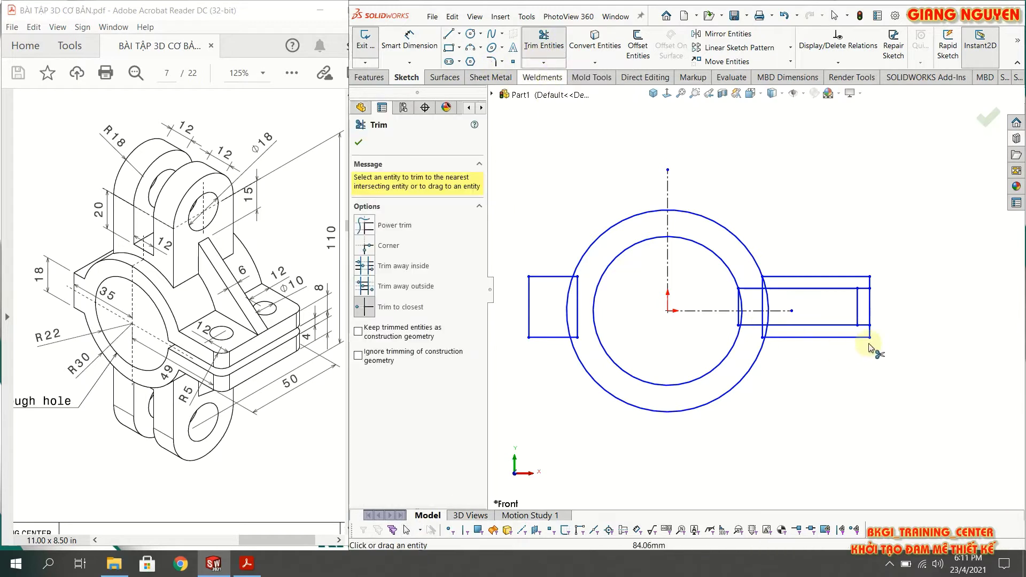
click(358, 142)
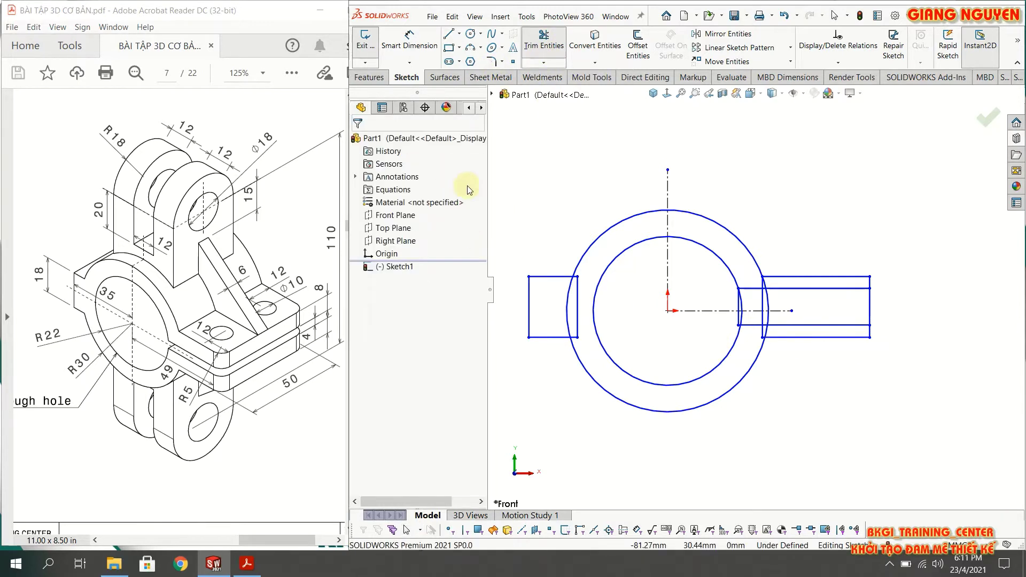
key(Escape)
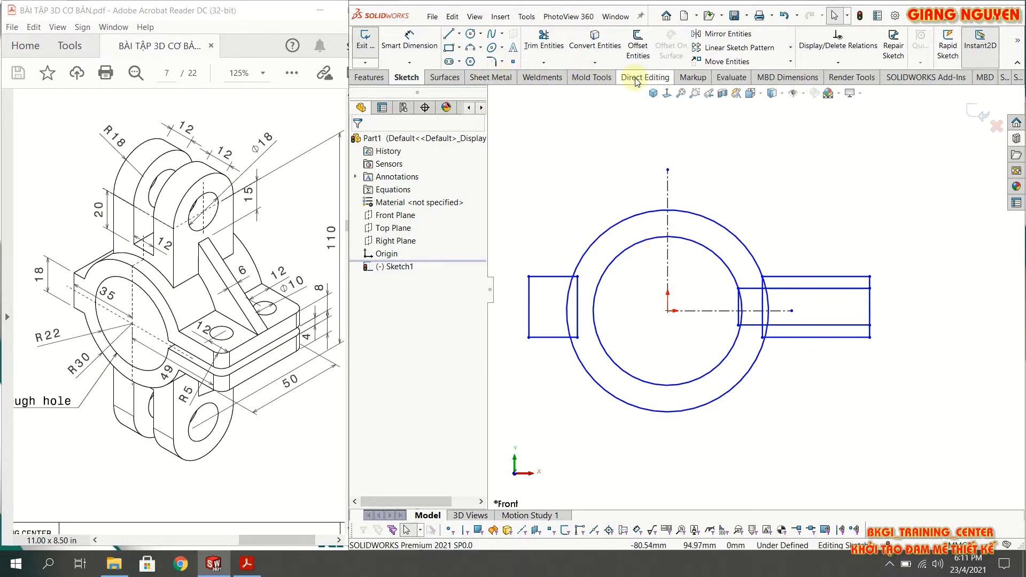
Step: Make the left lug's top and bottom lines symmetric about the horizontal centerline
click(552, 277)
ctrl+click(557, 337)
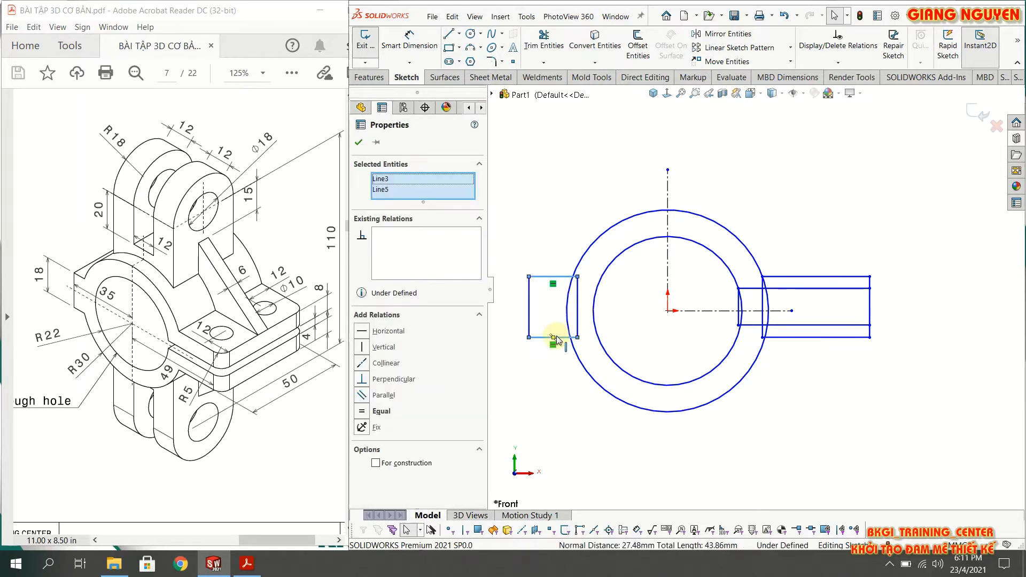
ctrl+click(705, 314)
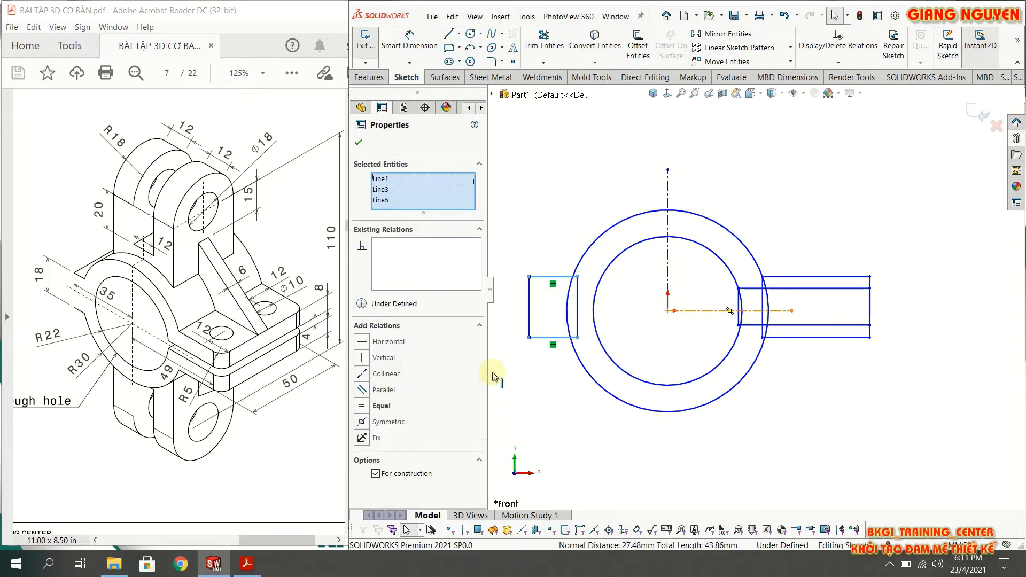
click(362, 422)
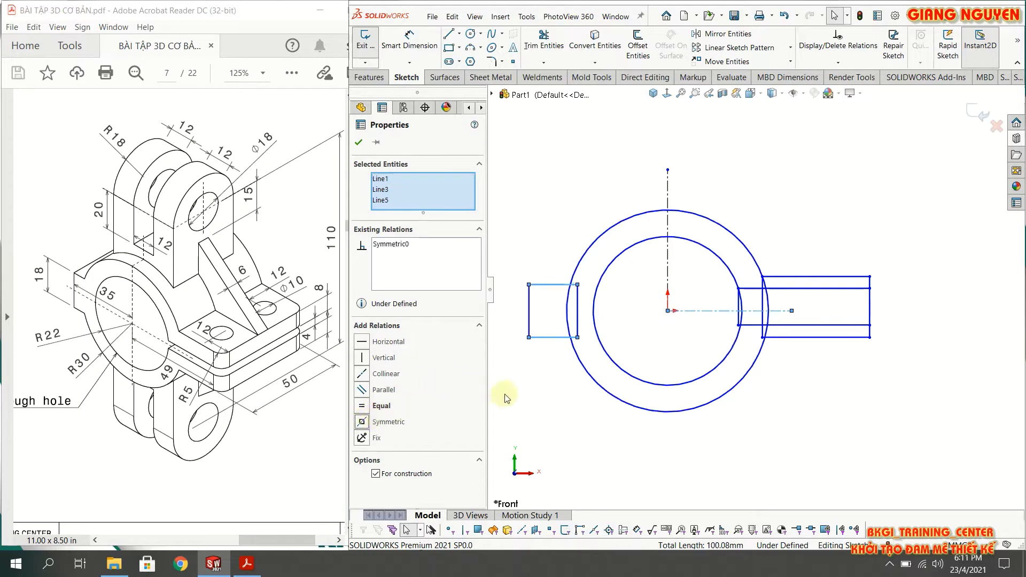
click(526, 403)
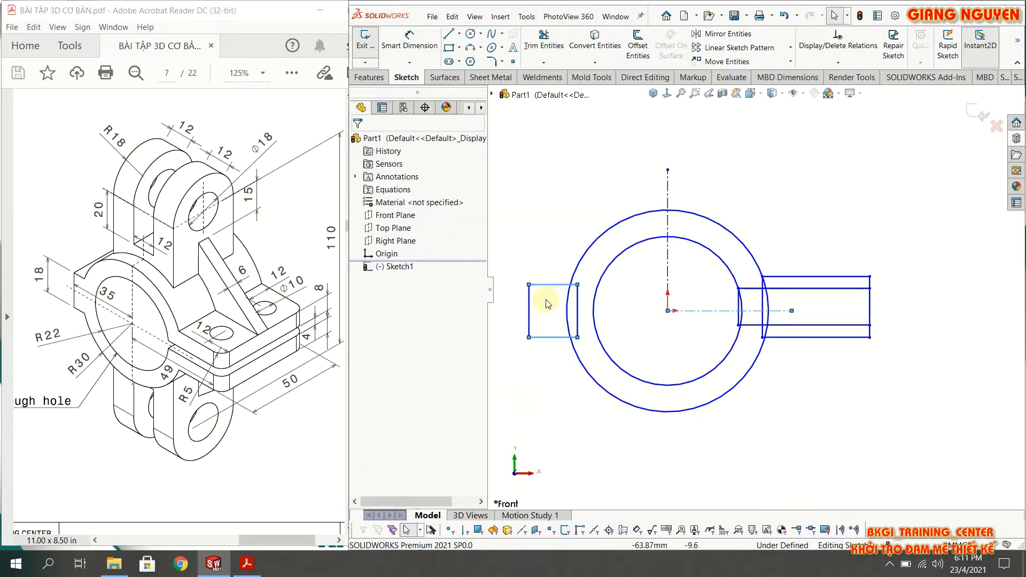
Step: Make the right lug's outer top and bottom lines symmetric about the centerline
click(809, 277)
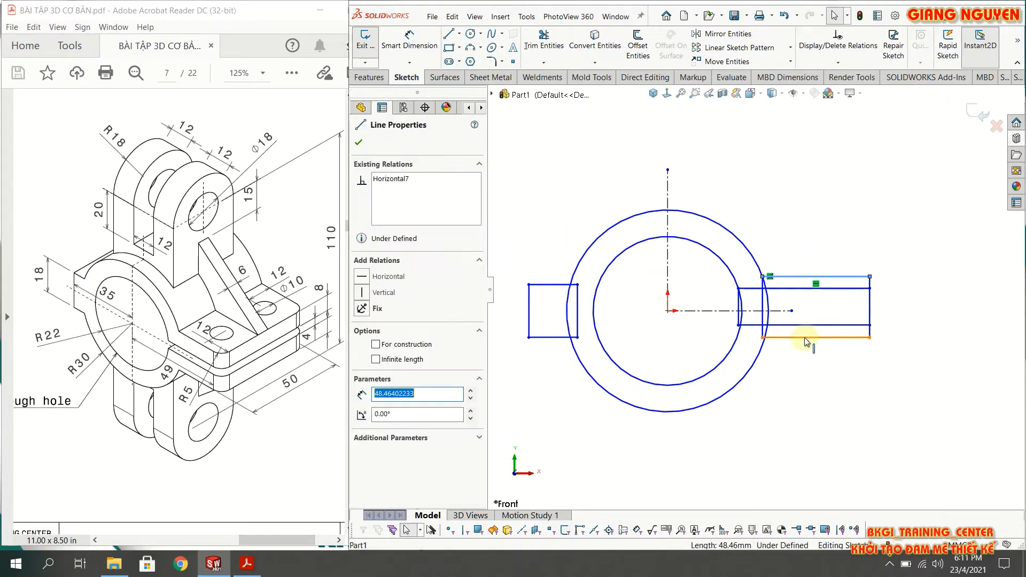
ctrl+click(804, 337)
ctrl+click(711, 311)
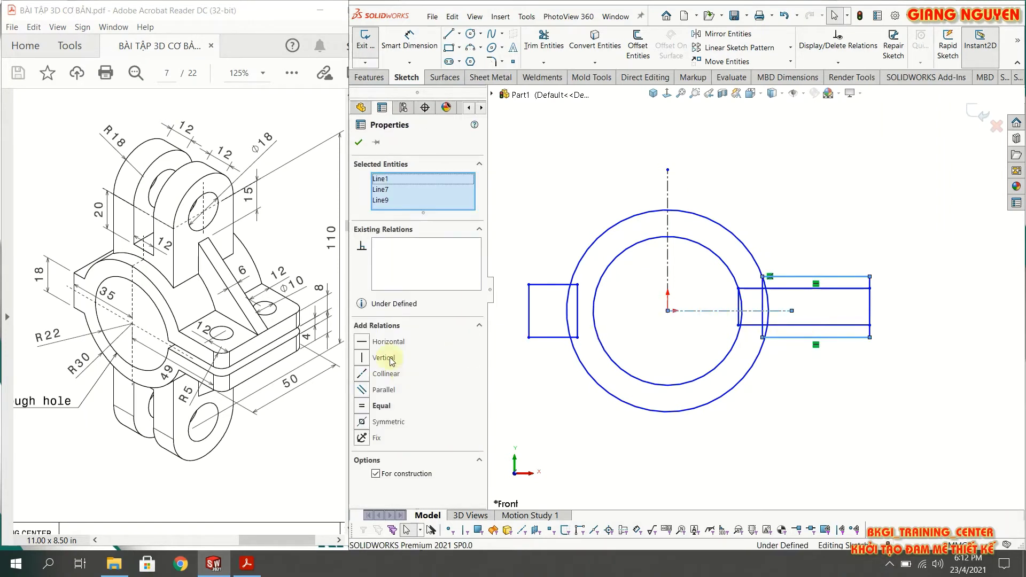
click(362, 423)
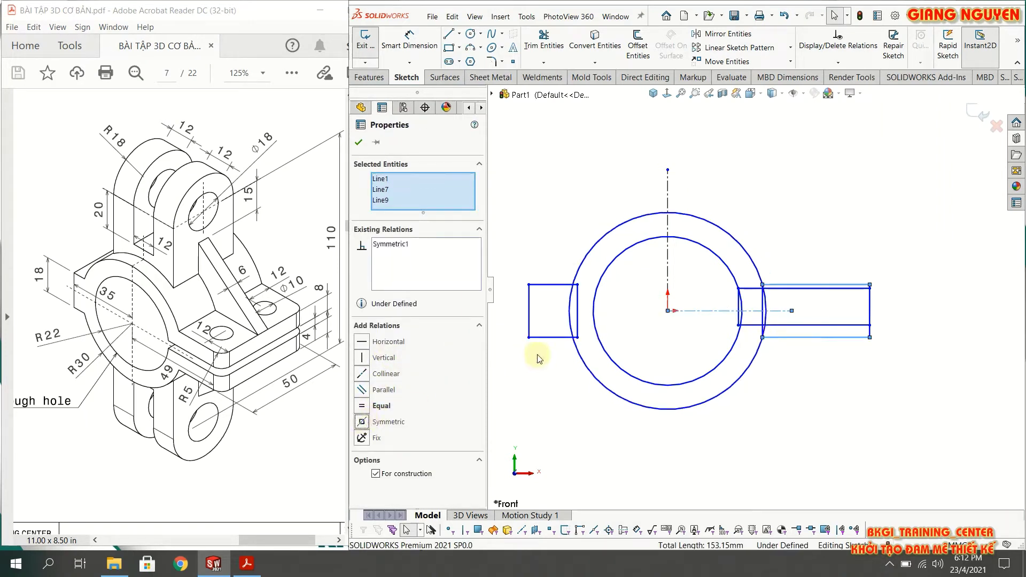
click(641, 355)
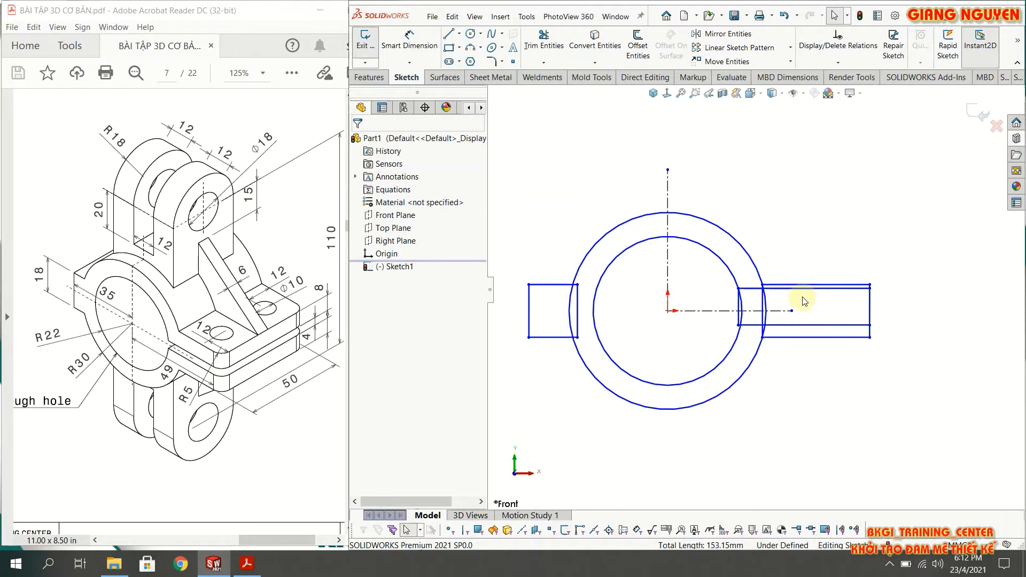
Step: Make the right lug's inner slot lines symmetric about the centerline
click(793, 289)
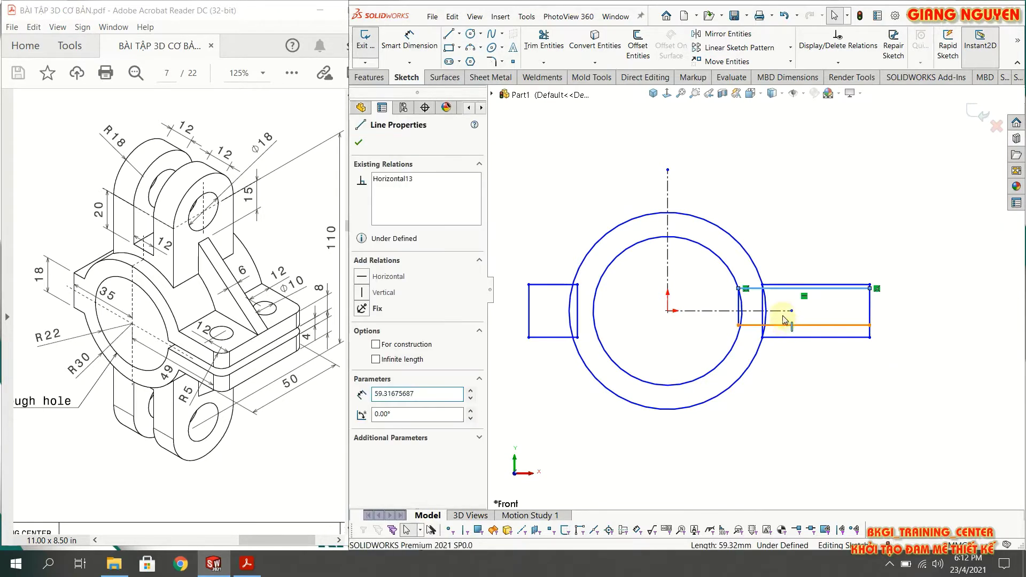
ctrl+click(785, 325)
ctrl+click(775, 310)
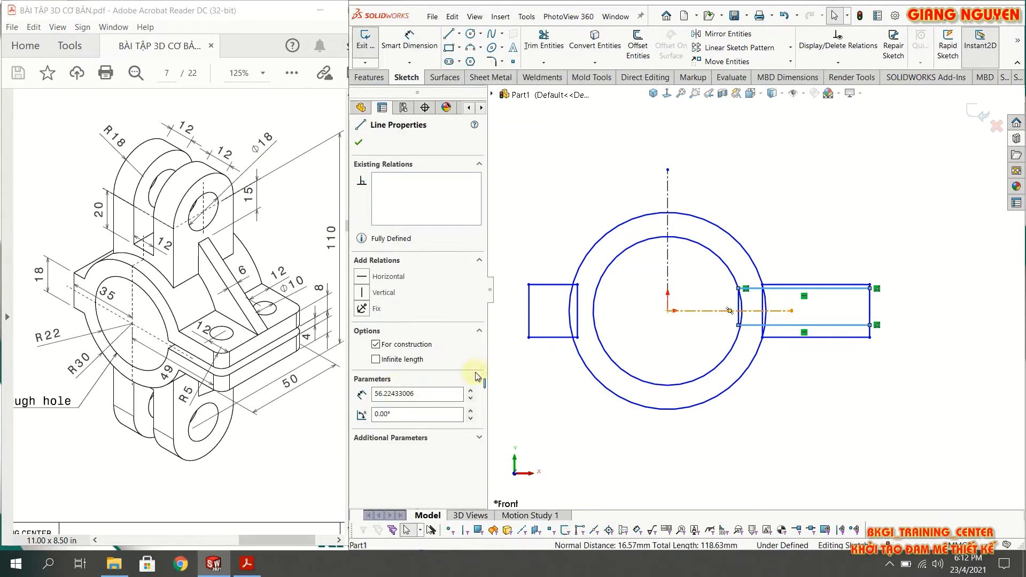
click(370, 422)
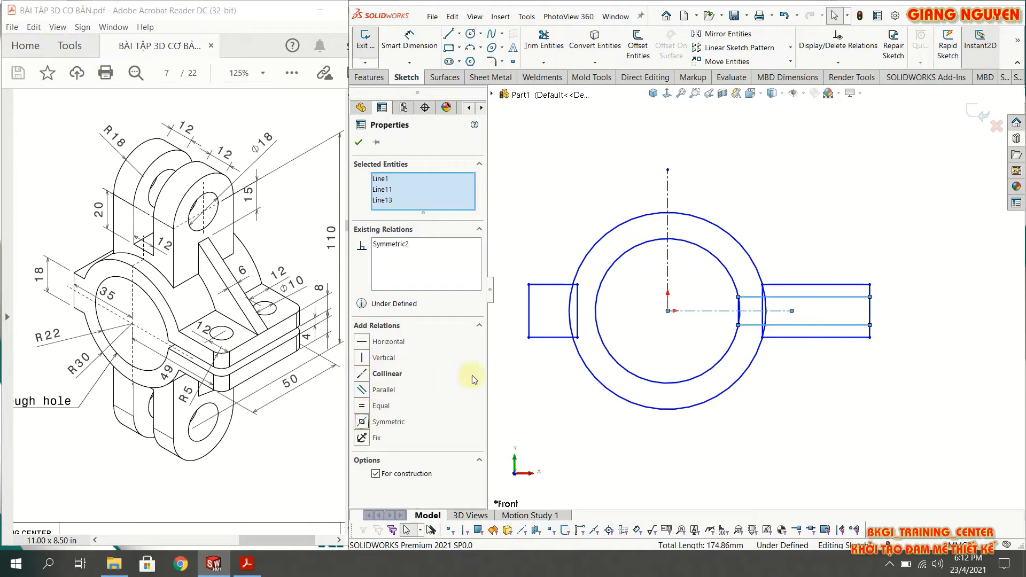
click(561, 374)
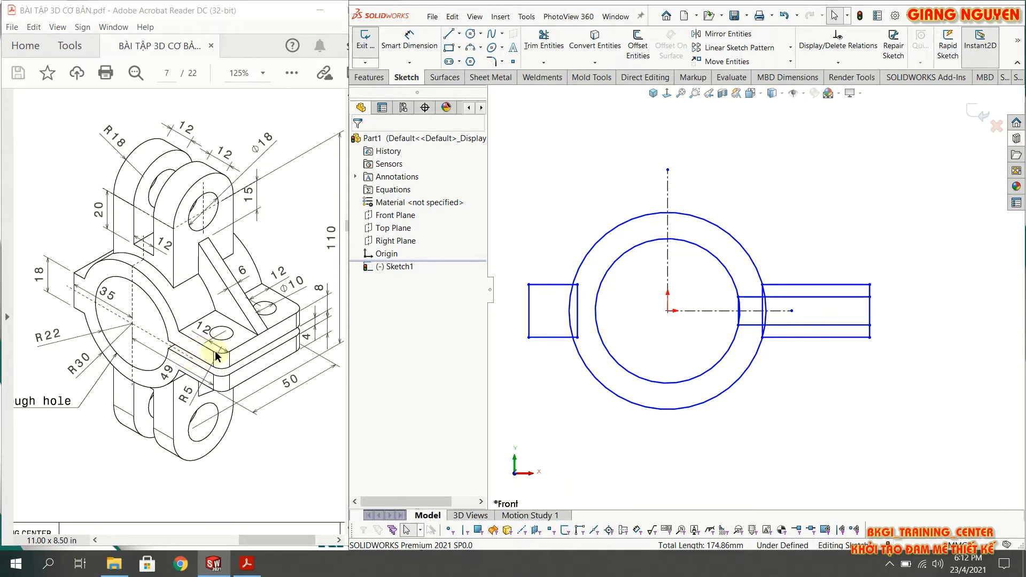
Step: Smart-dimension the outer circle to Ø60 and the inner circle to Ø44
ctrl+middle_drag(630, 343, 648, 339)
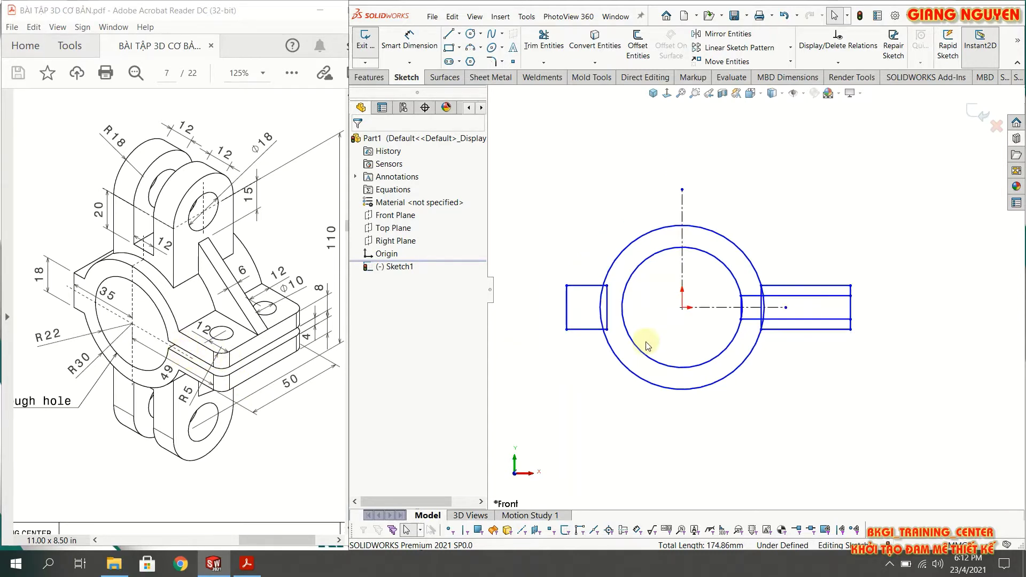
click(407, 45)
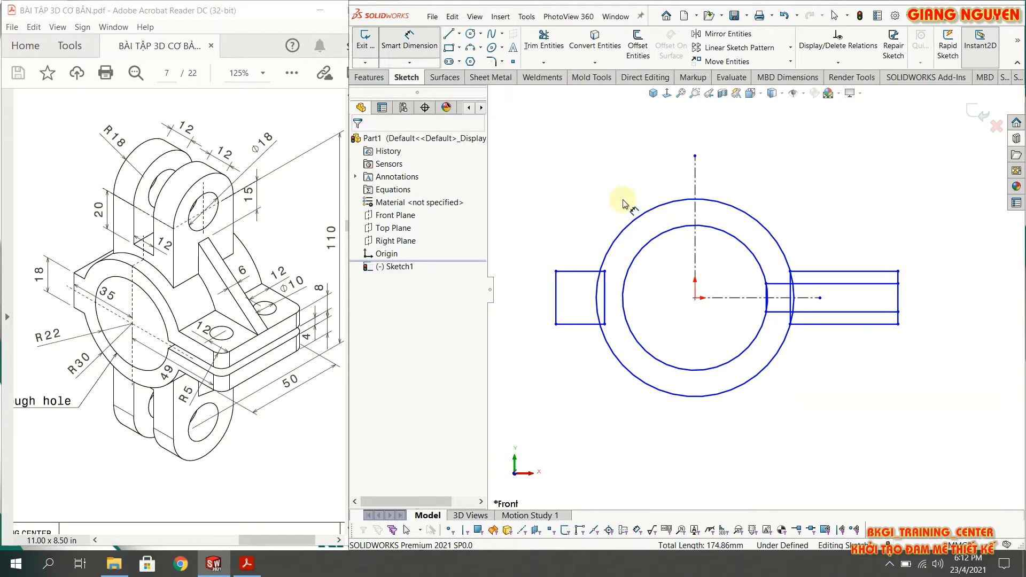
click(596, 184)
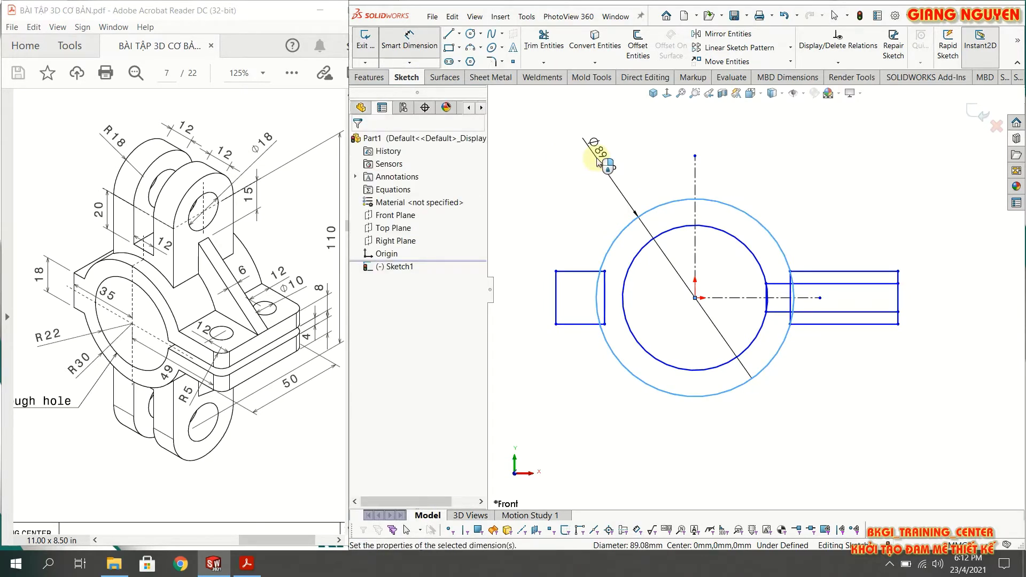
click(595, 156)
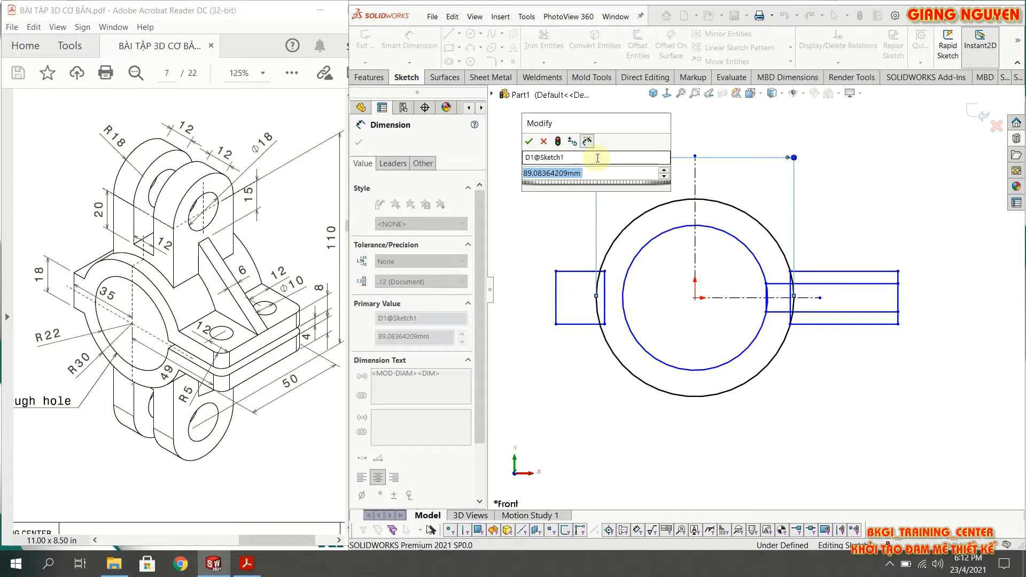
text(60)
key(Return)
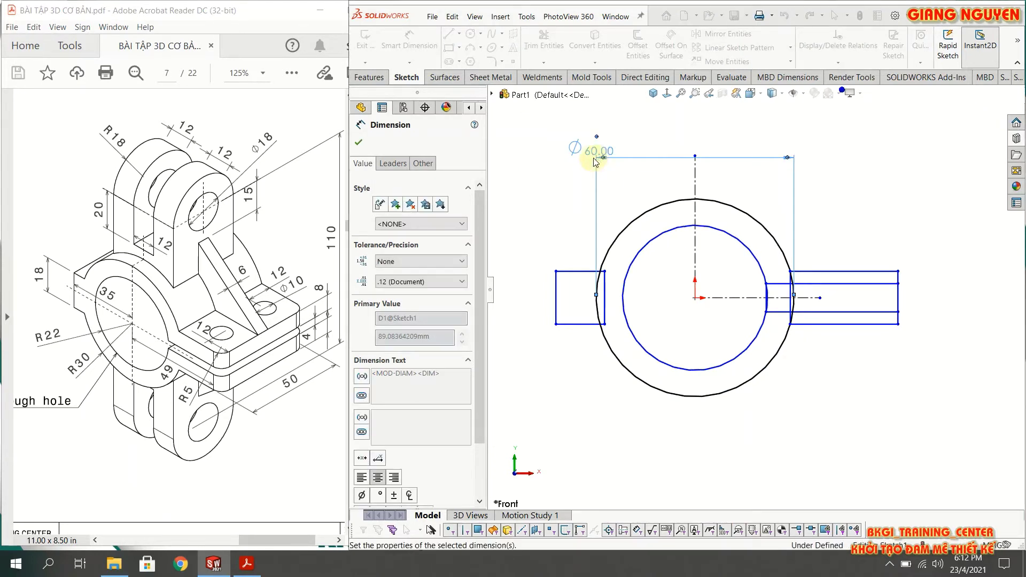
click(655, 238)
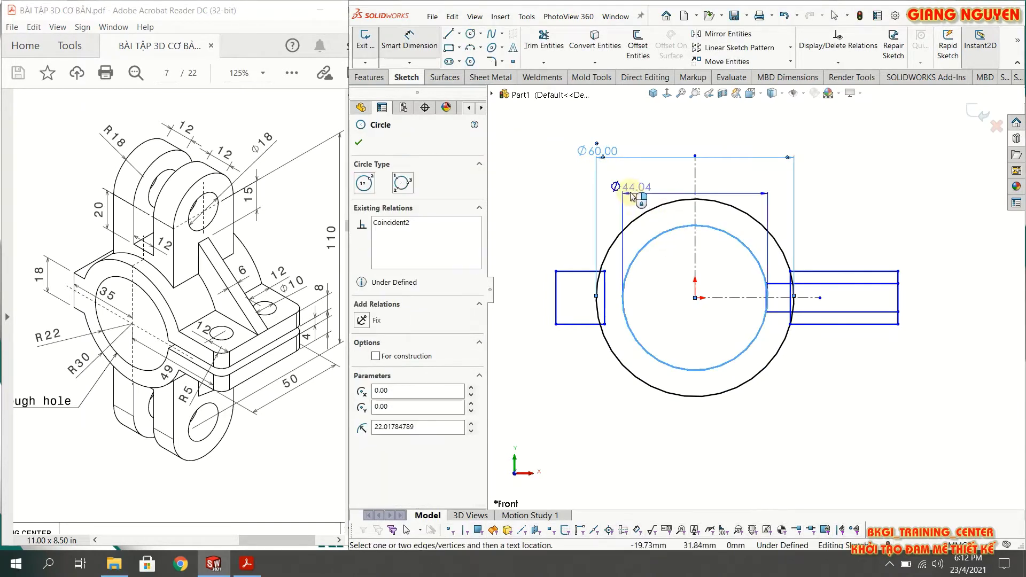
click(629, 189)
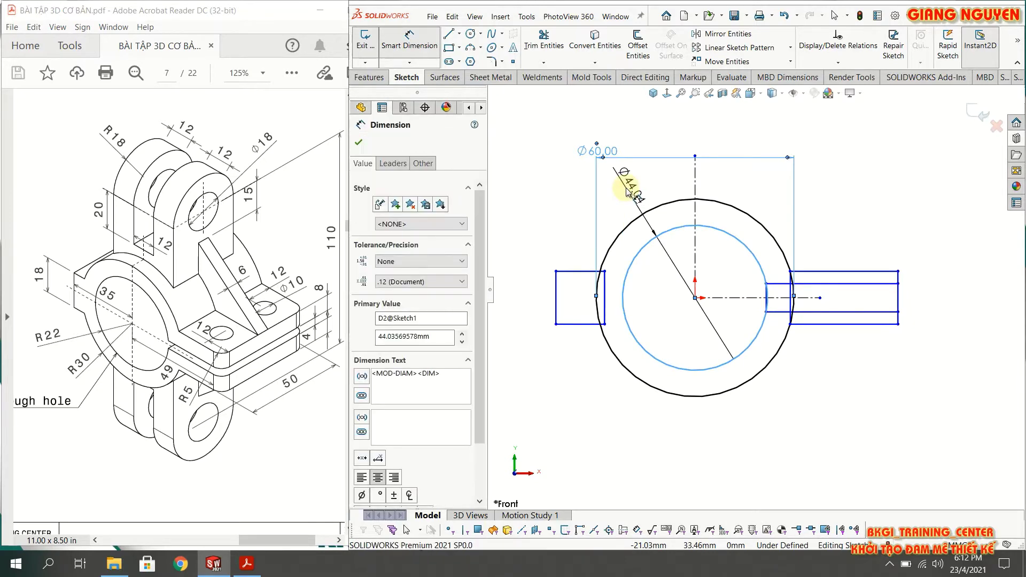
text(44.03569578mm)
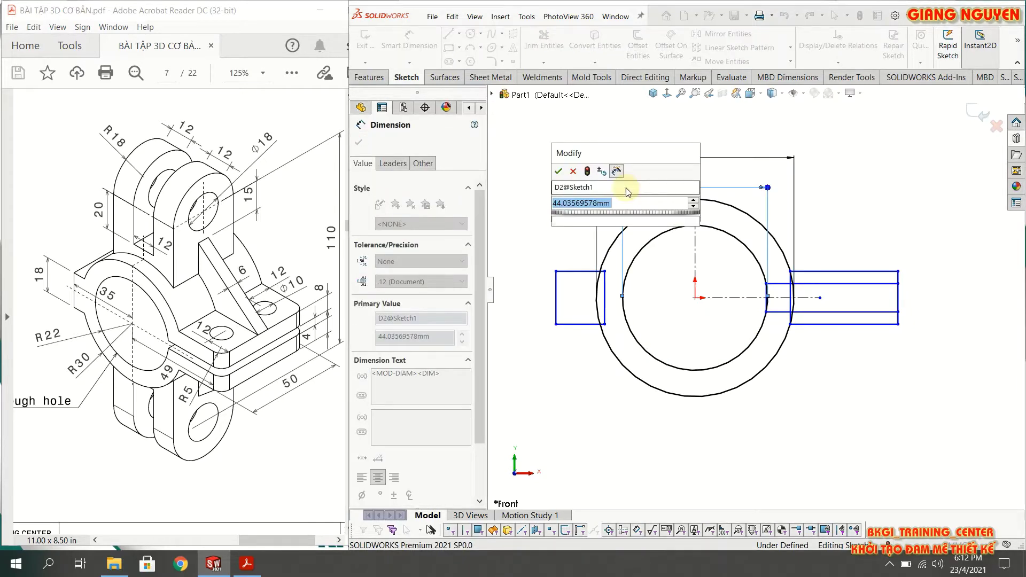
key(Return)
key(Escape)
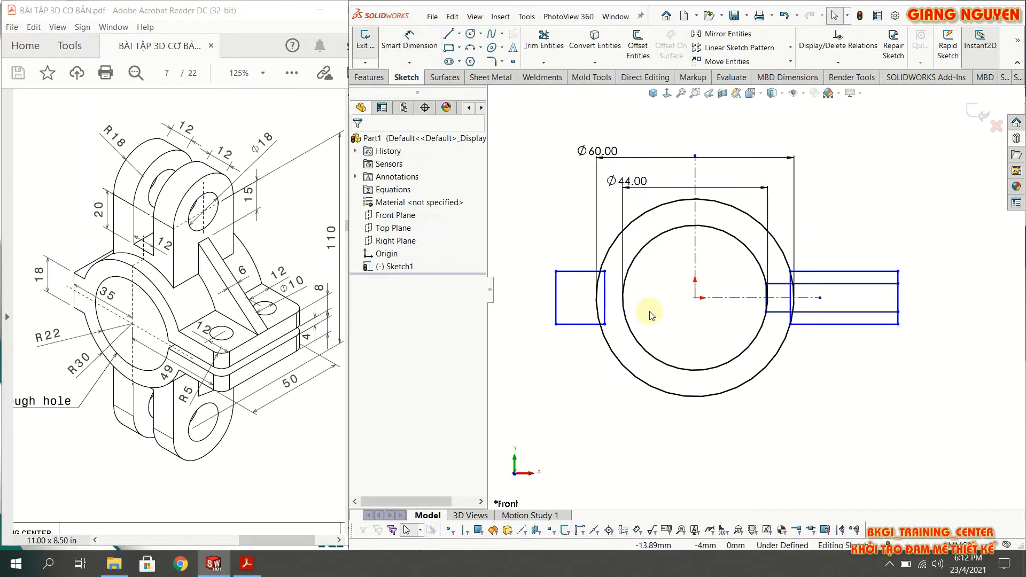
Step: Dimension the left lug's height to 18 and its outer end 35 from the ring centre
click(557, 297)
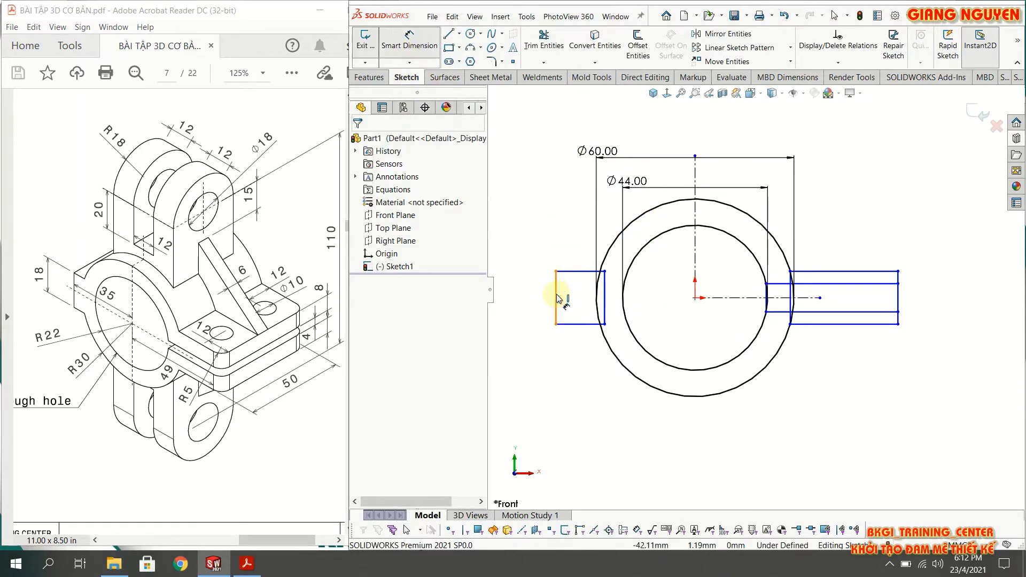
click(529, 297)
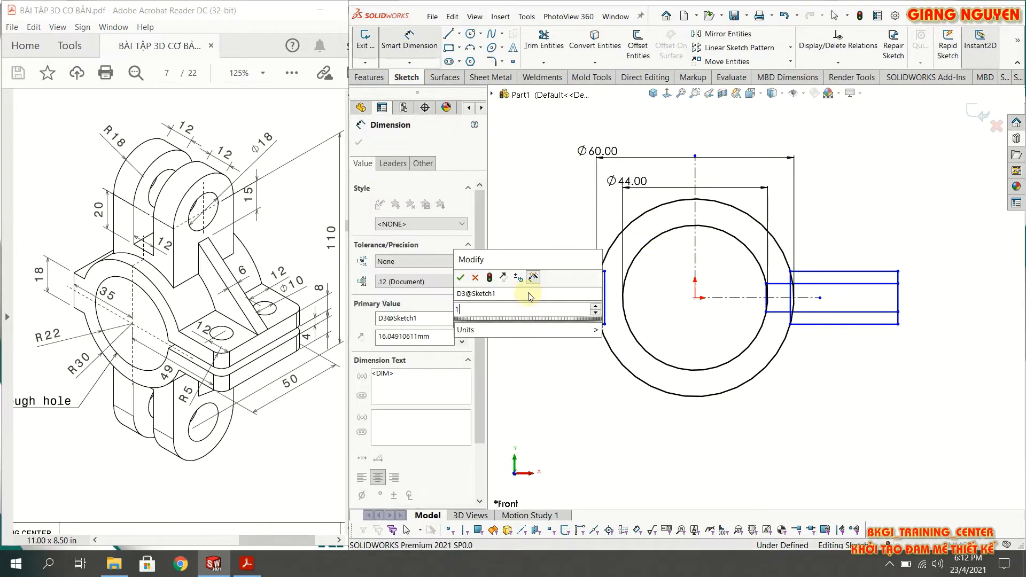
text(18)
key(Return)
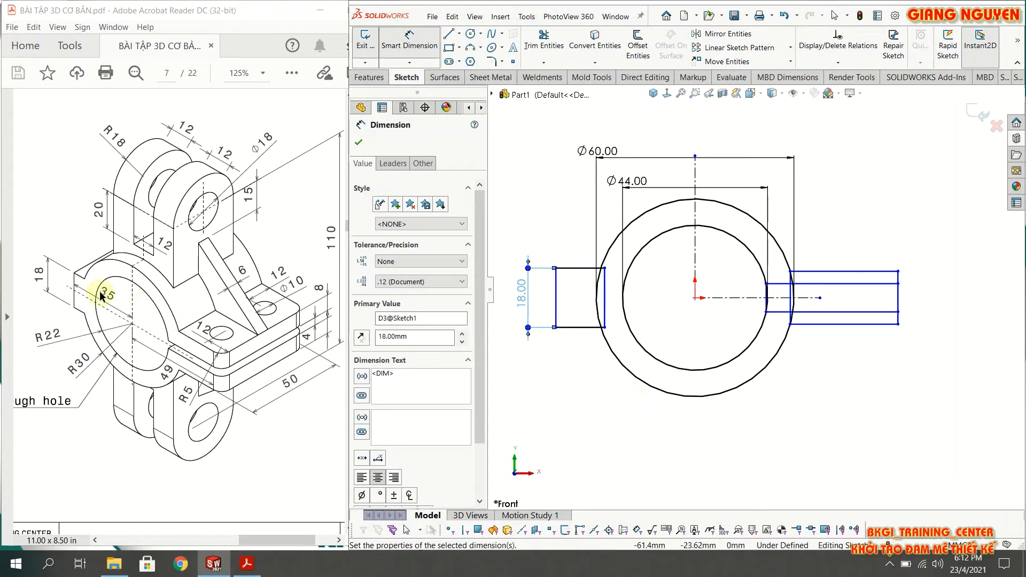
click(560, 291)
click(695, 298)
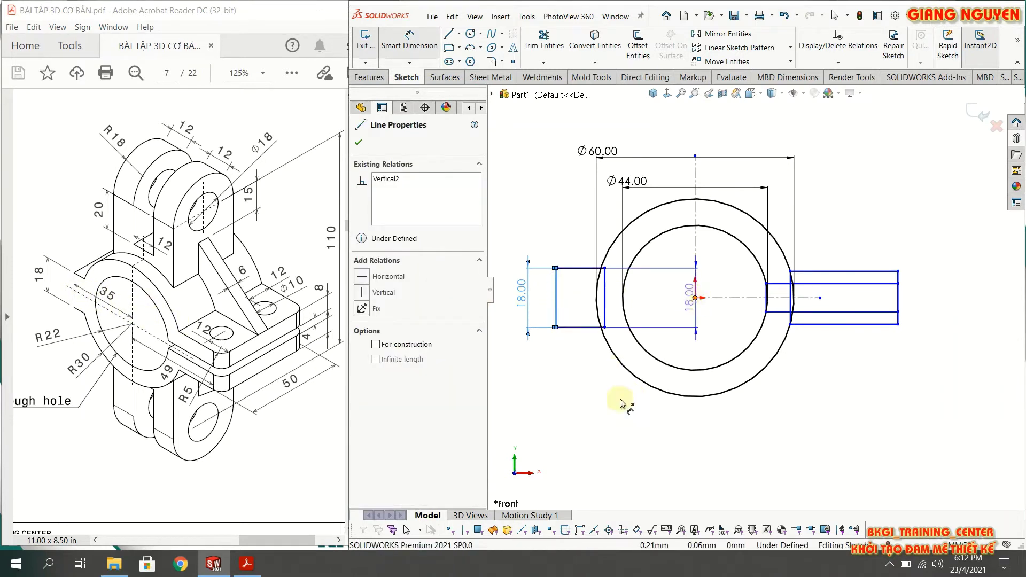
click(614, 412)
text(35)
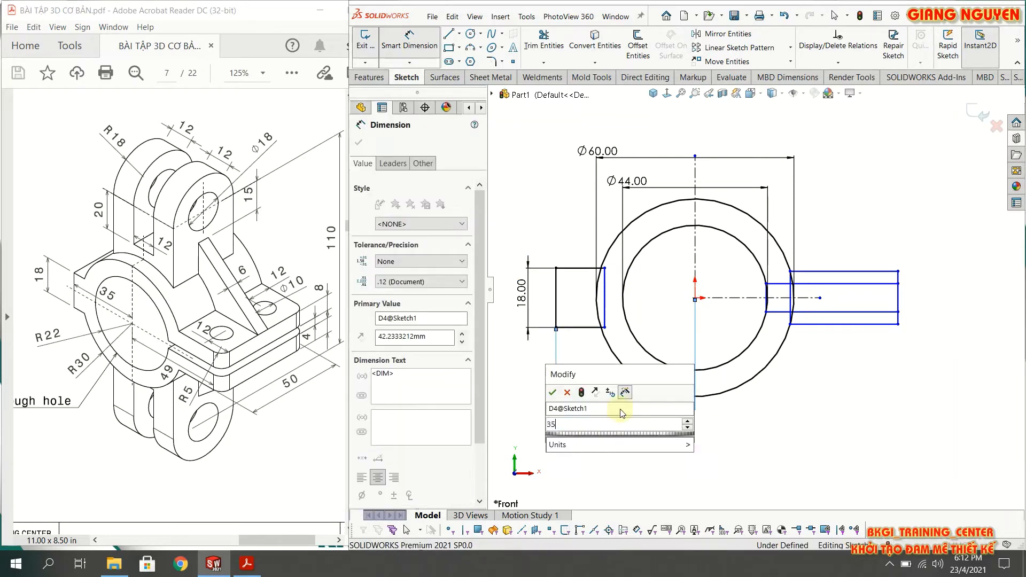
key(Return)
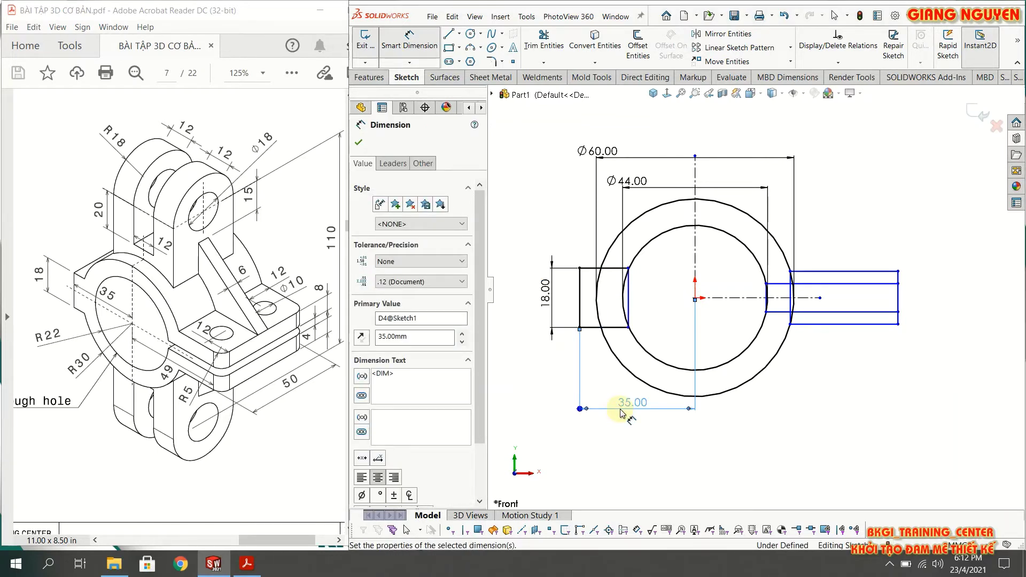
key(Escape)
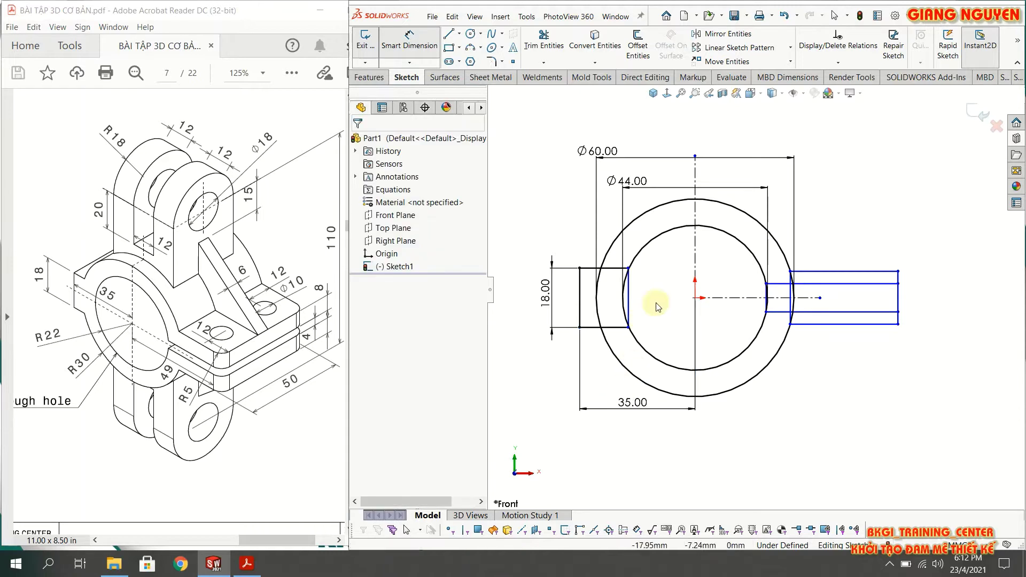
key(Escape)
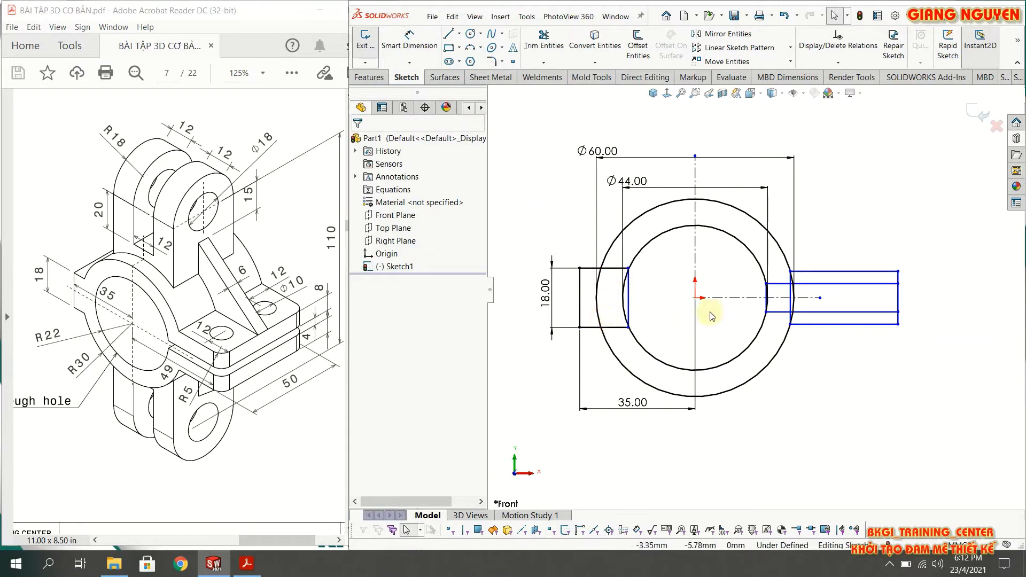
Step: Dimension the right lug's outer end 54 (entered as 49+5) from the ring centre
click(409, 40)
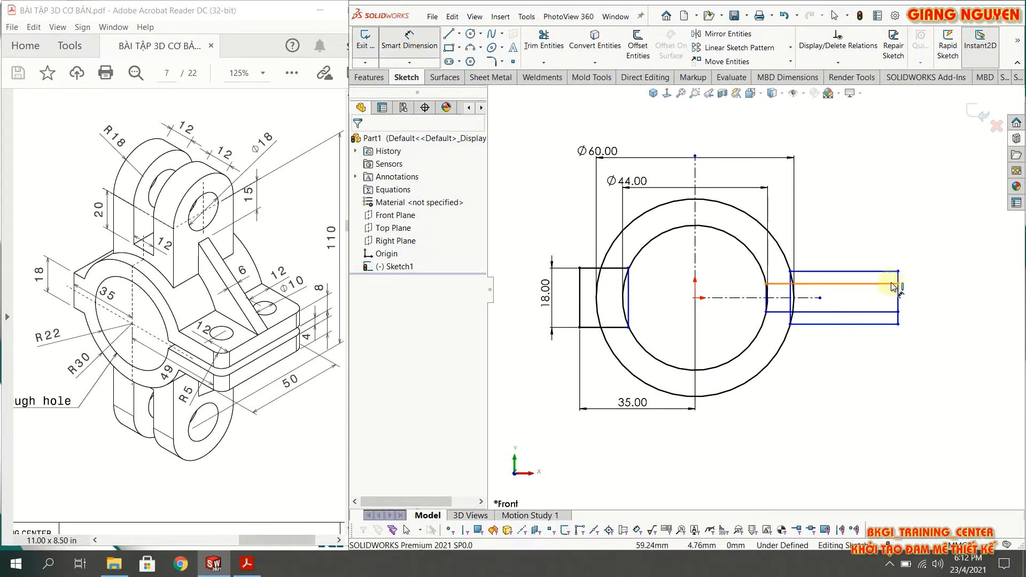
click(900, 301)
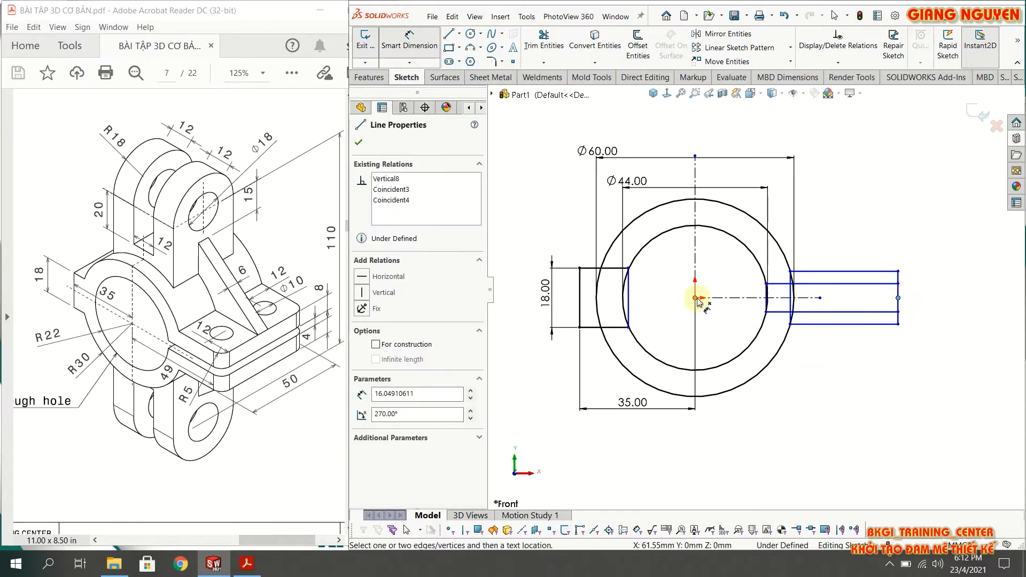
click(694, 297)
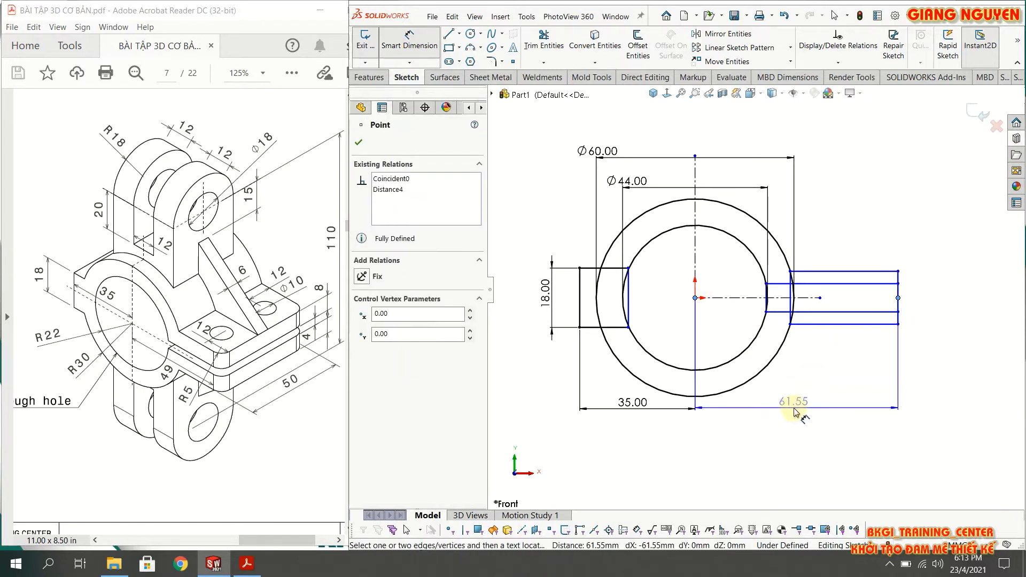
click(797, 411)
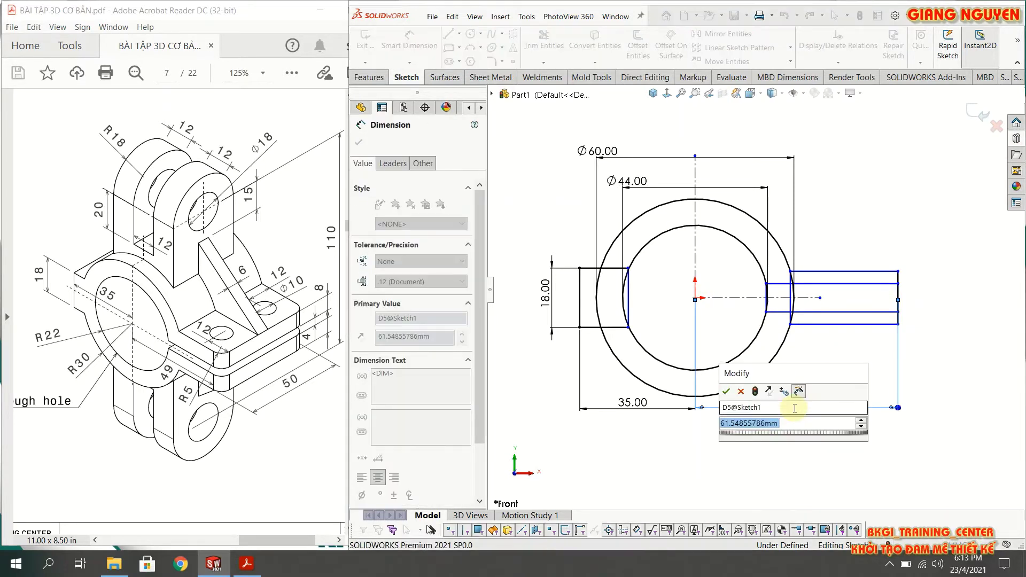
text(49+)
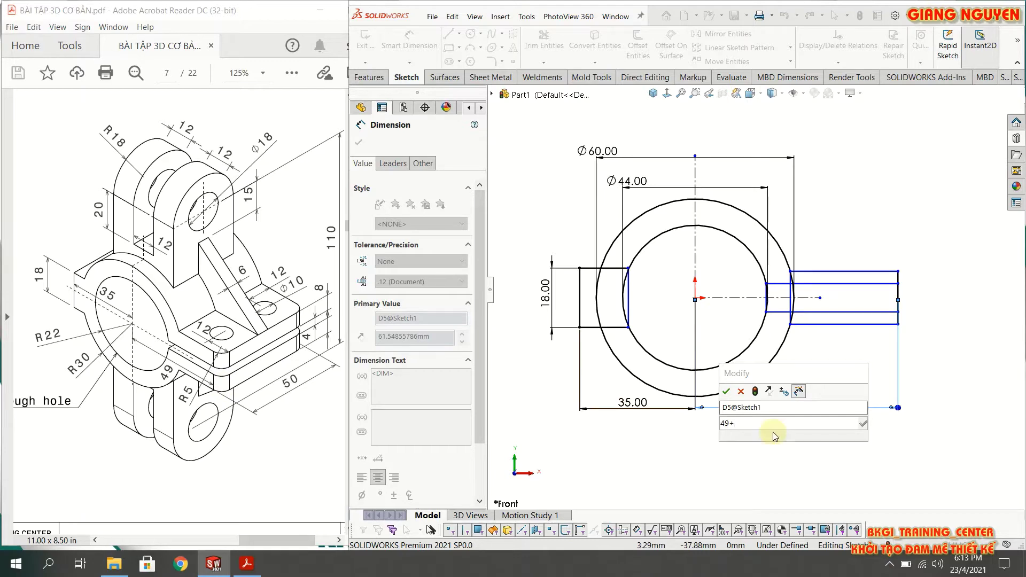
text(5)
click(725, 391)
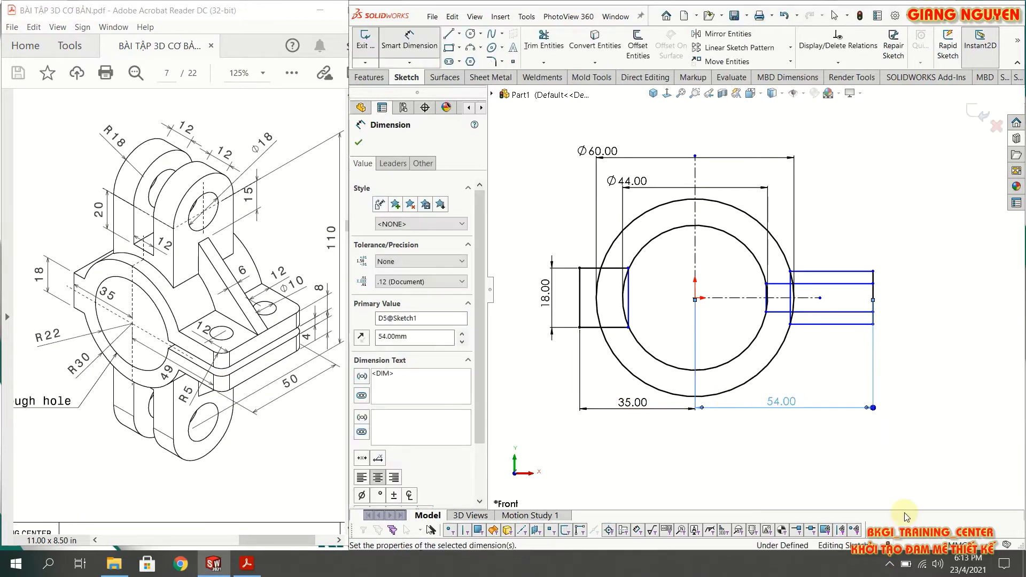
scroll(892, 287, down, 2)
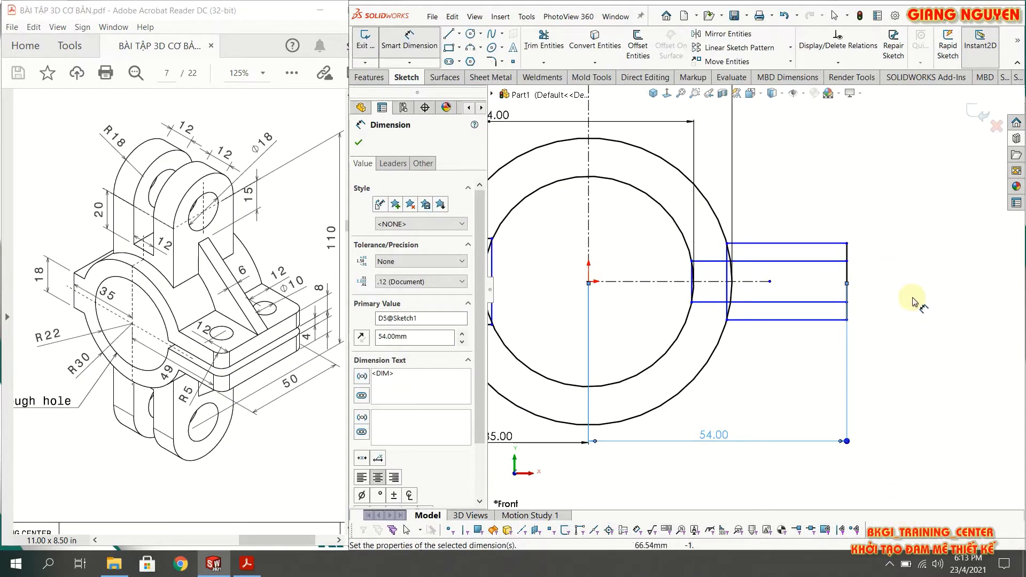
scroll(861, 275, up, 2)
Step: Set the right lug height to 20 and the slot width to 4
click(819, 270)
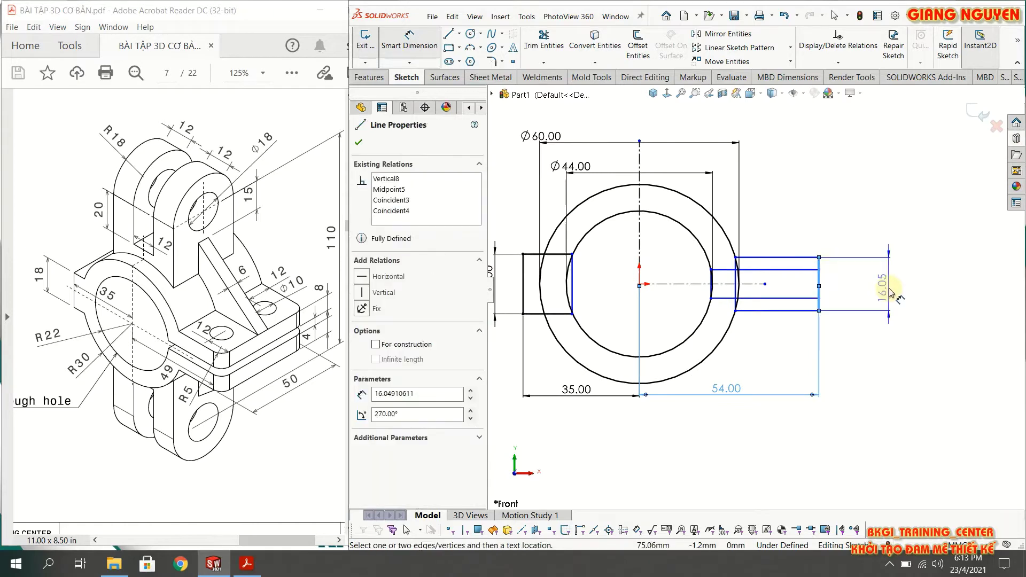
click(890, 291)
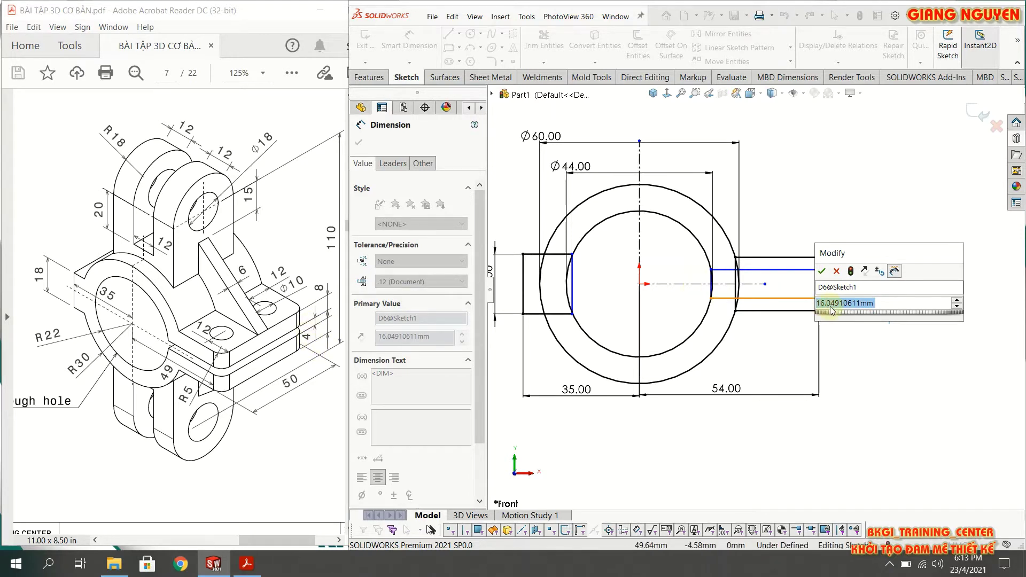
text(20)
key(Return)
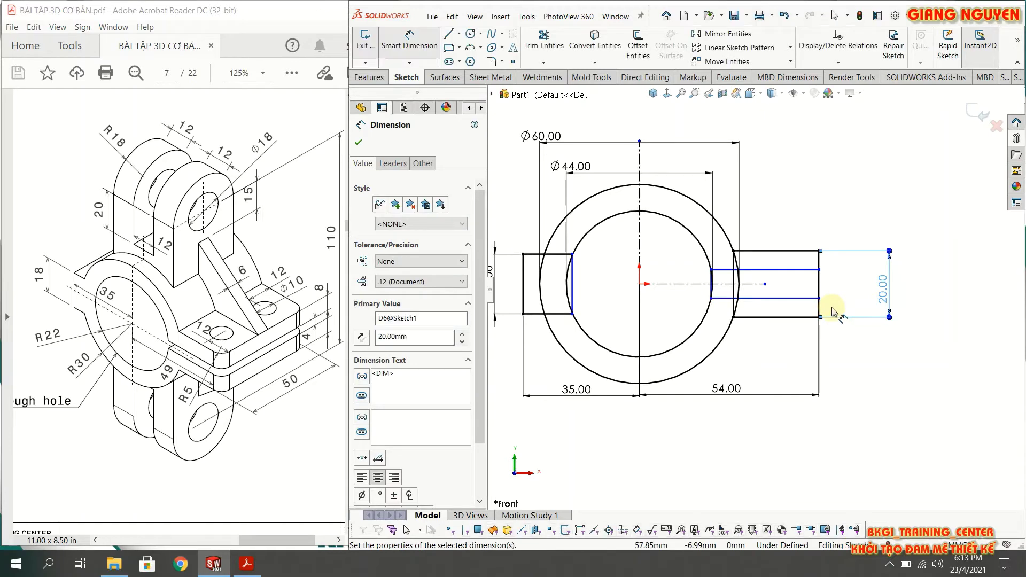
click(804, 271)
click(801, 298)
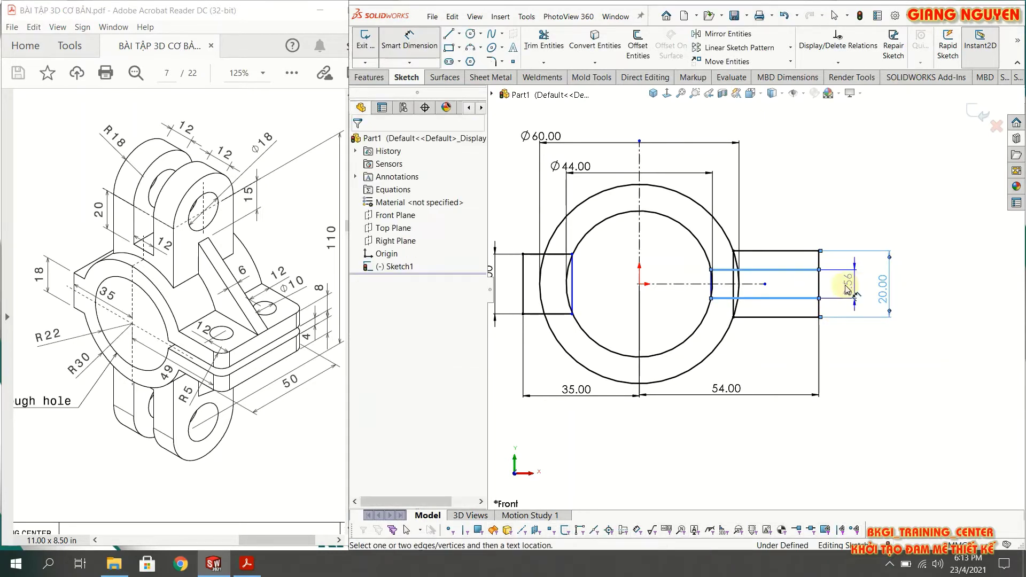
click(847, 289)
text(4)
key(Return)
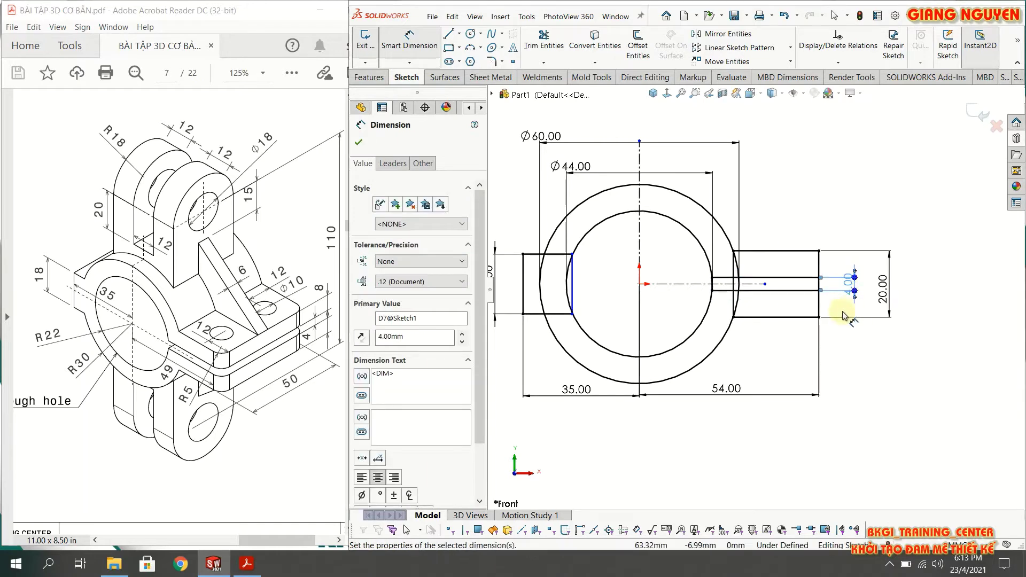
key(Escape)
Step: Trim the left lug's end line, edges and the outer arc where lug and ring overlap
key(f)
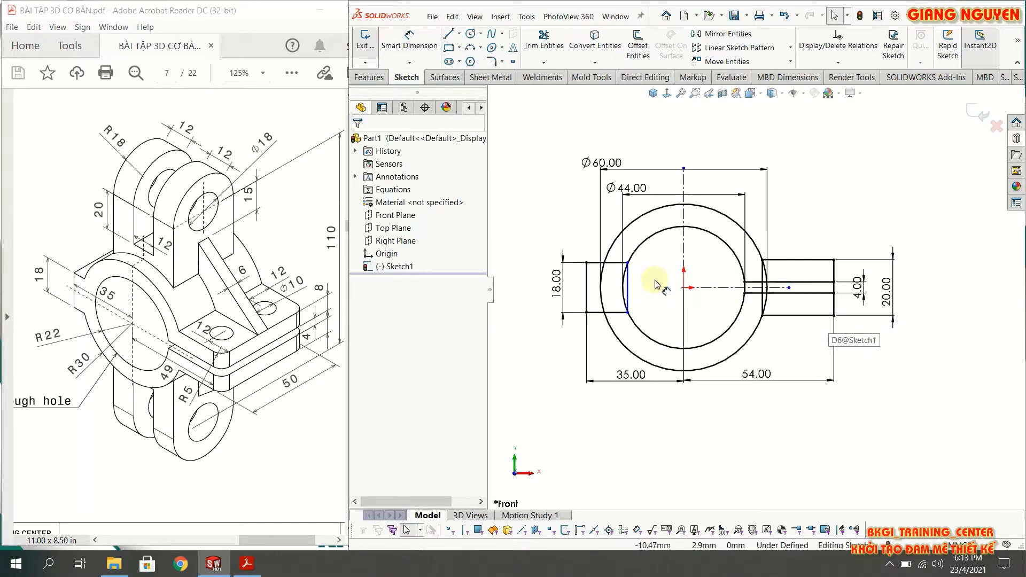
click(543, 40)
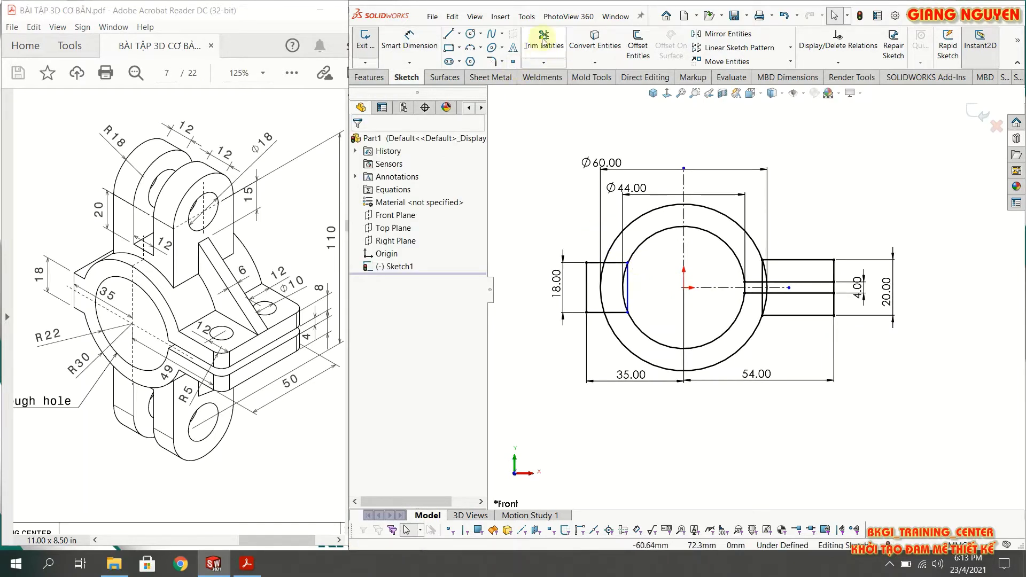
scroll(651, 295, down, 2)
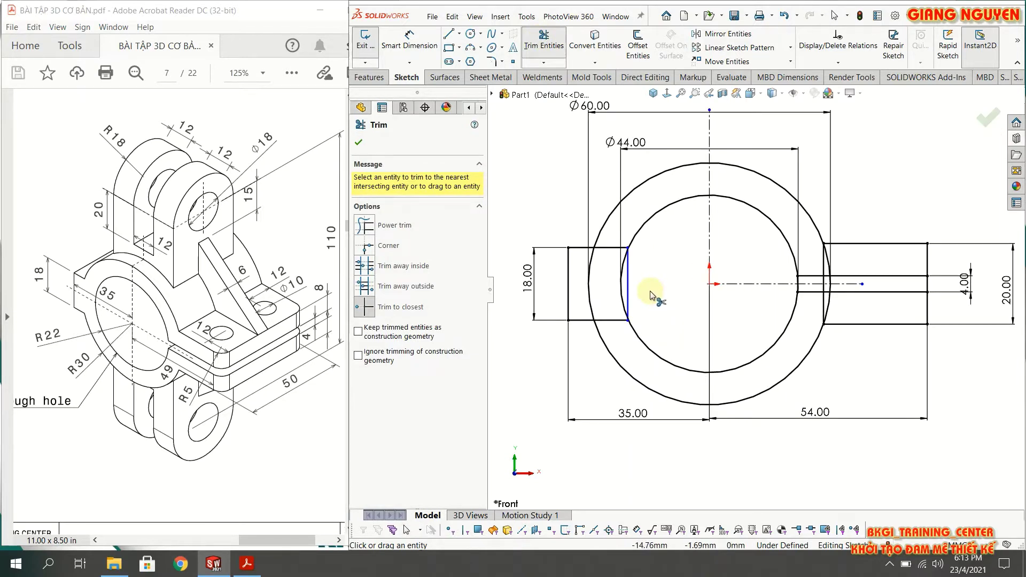
click(628, 286)
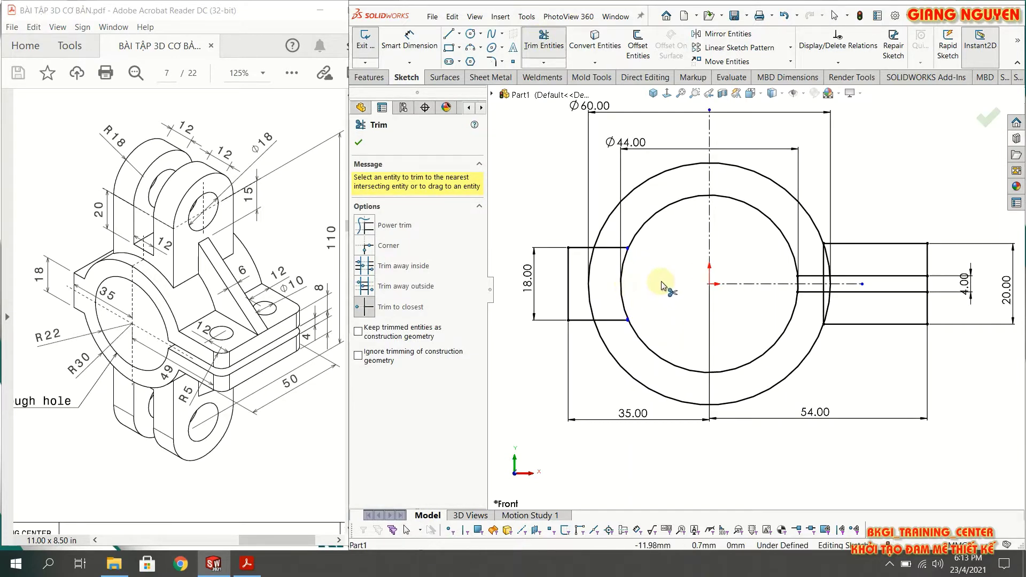
click(616, 248)
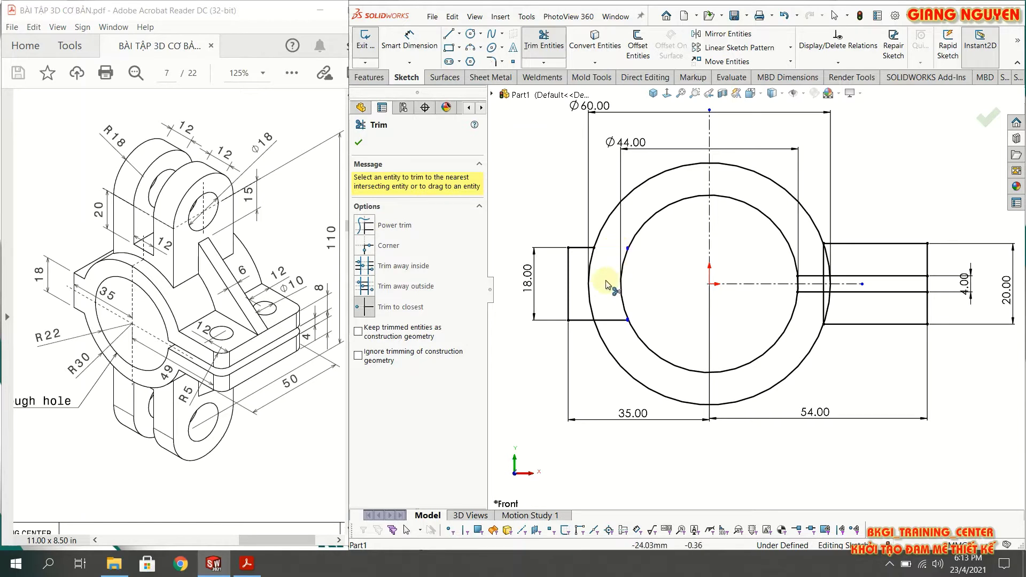
click(595, 263)
click(615, 320)
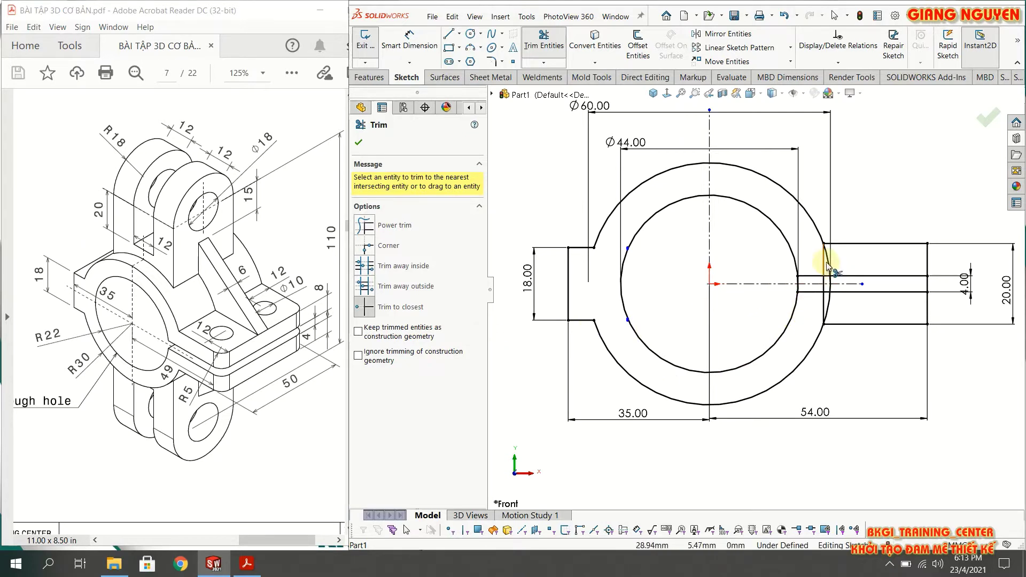
Step: Trim the outer arc across the right lug and the short lines around the slot
scroll(847, 286, down, 2)
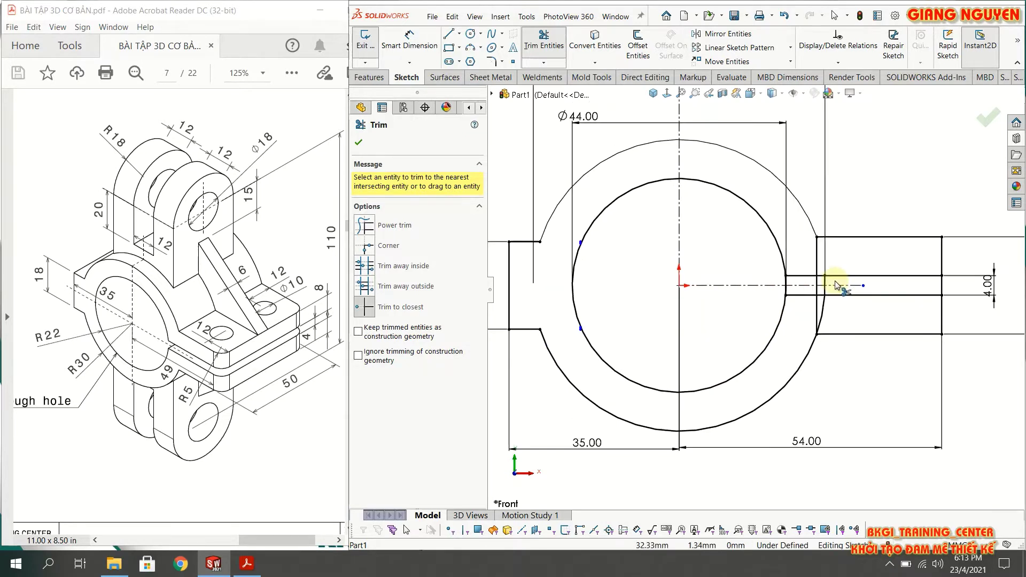
scroll(822, 291, down, 1)
click(801, 286)
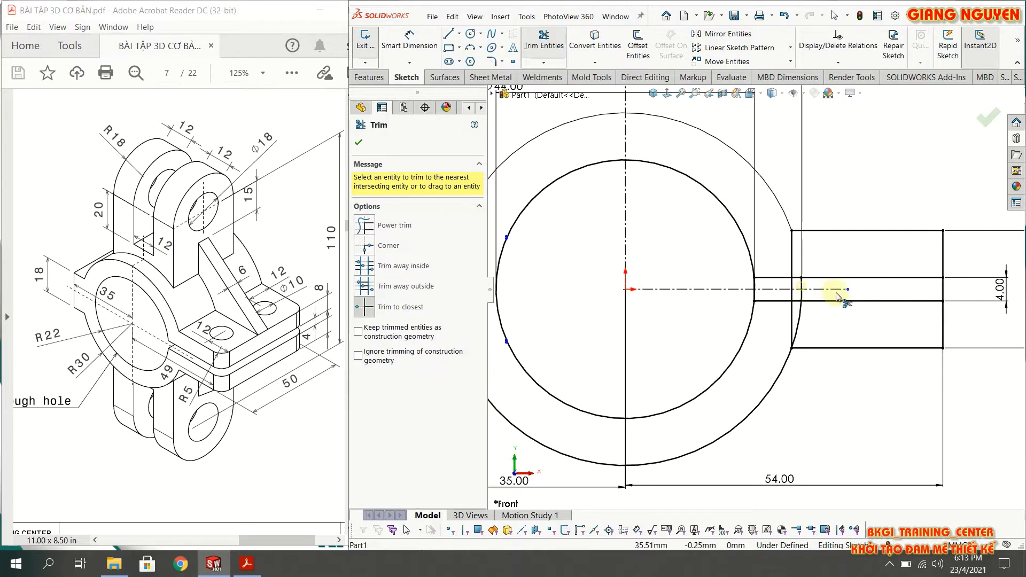
click(801, 321)
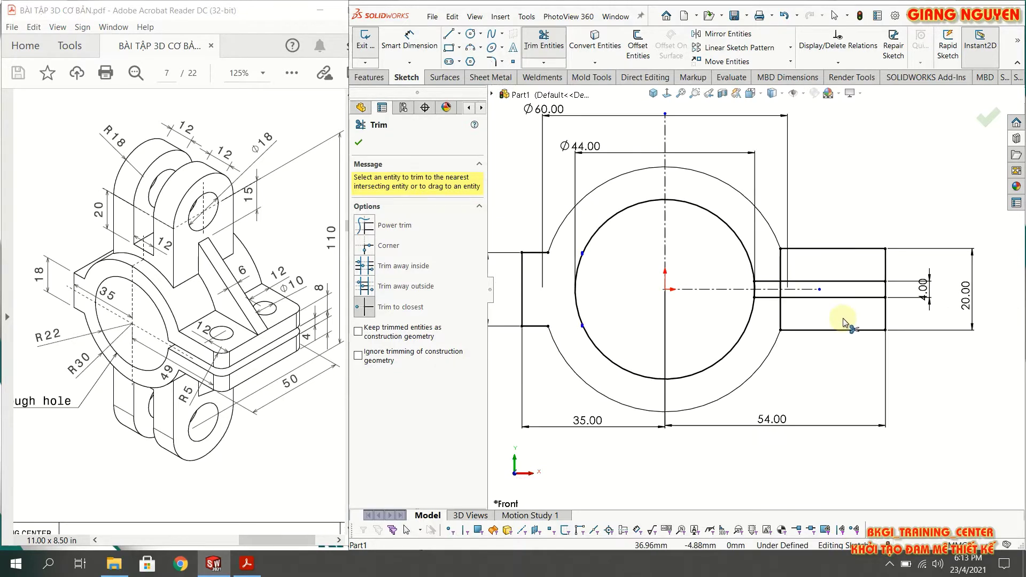
scroll(826, 304, up, 2)
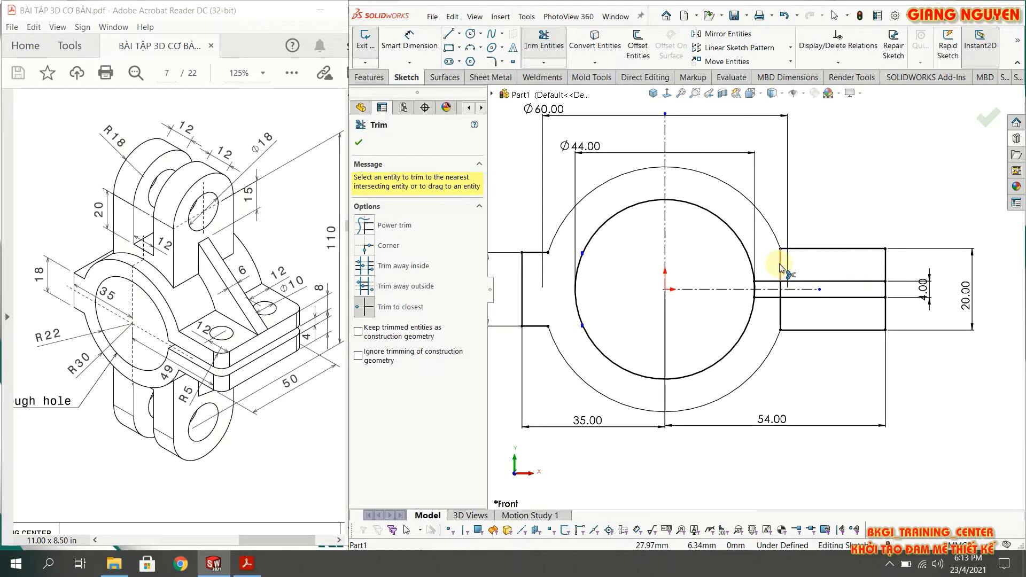
click(780, 267)
click(782, 316)
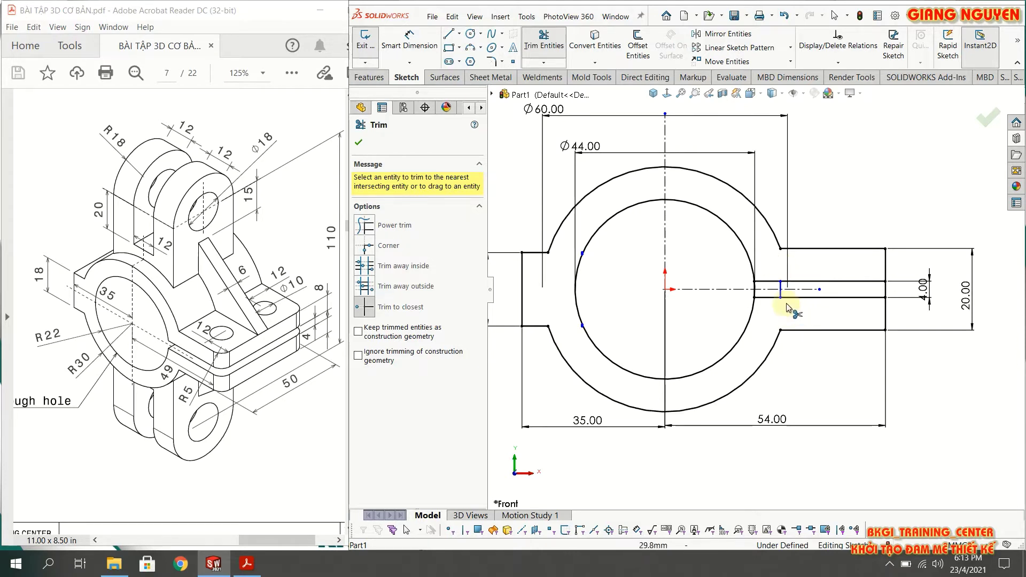
click(783, 291)
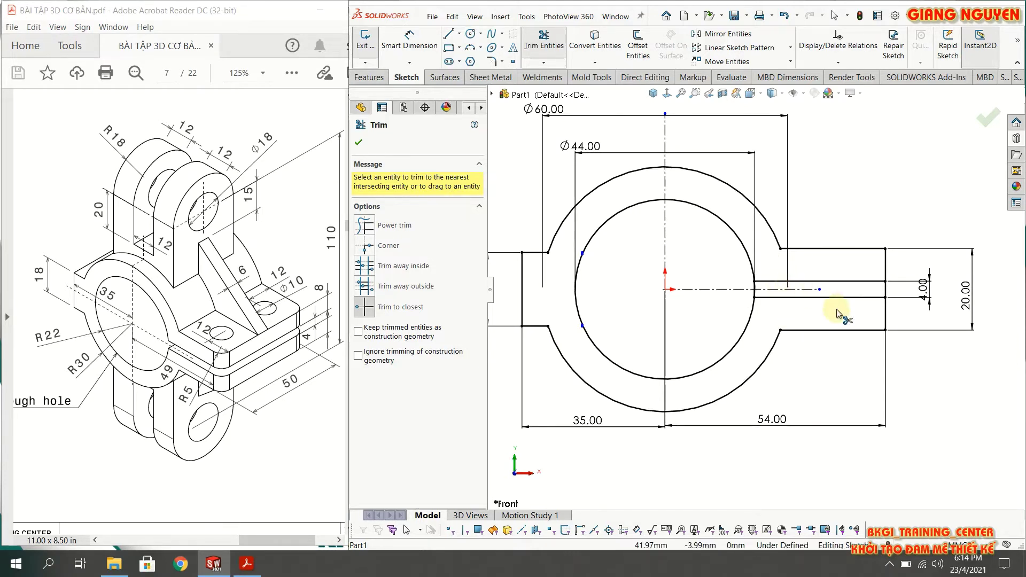
Step: Trim the inner-circle arc pieces between the slot lines, opening the slot into the bore
scroll(748, 287, down, 2)
scroll(759, 291, down, 2)
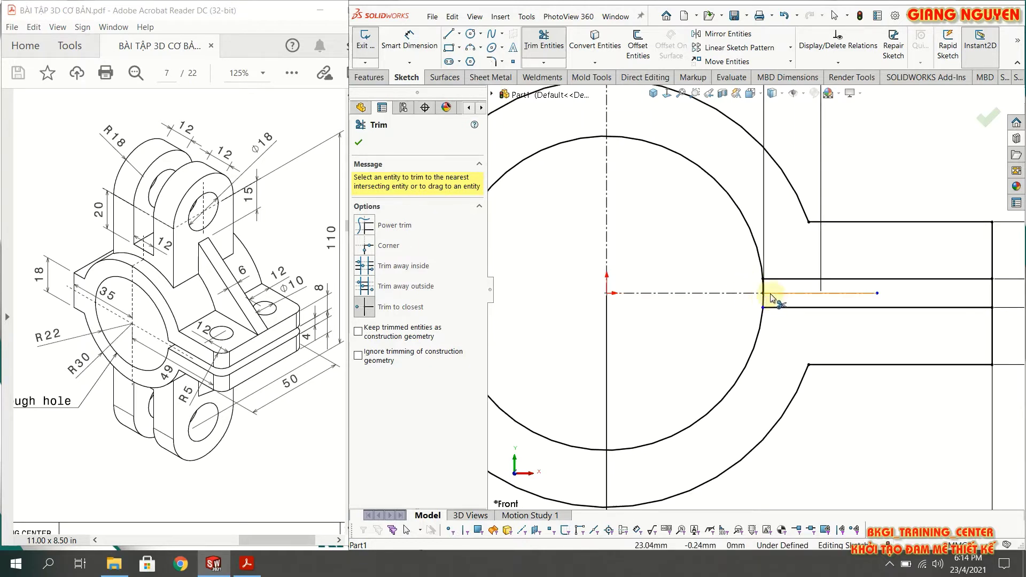
click(766, 291)
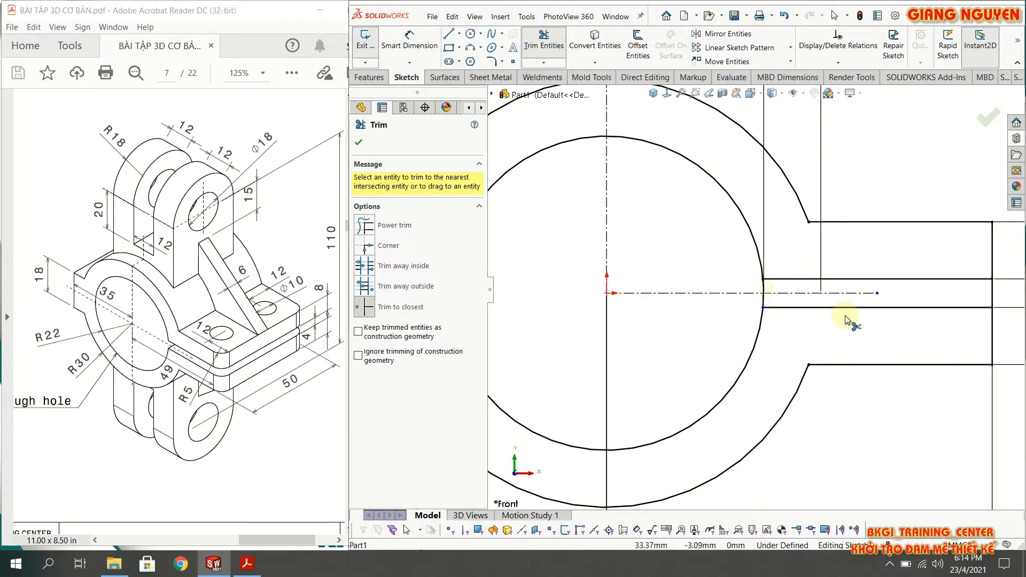
click(764, 302)
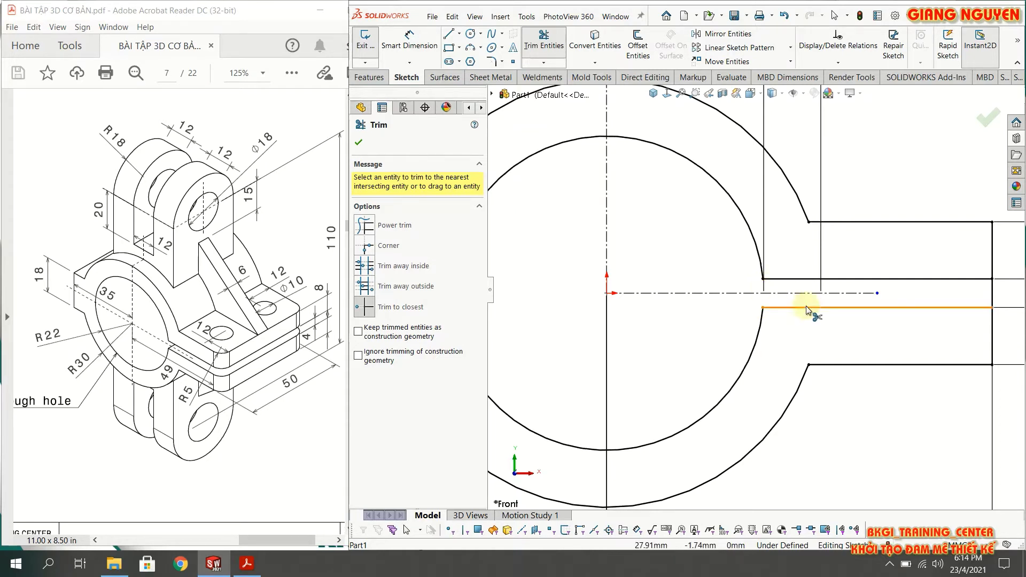
scroll(765, 289, up, 3)
key(f)
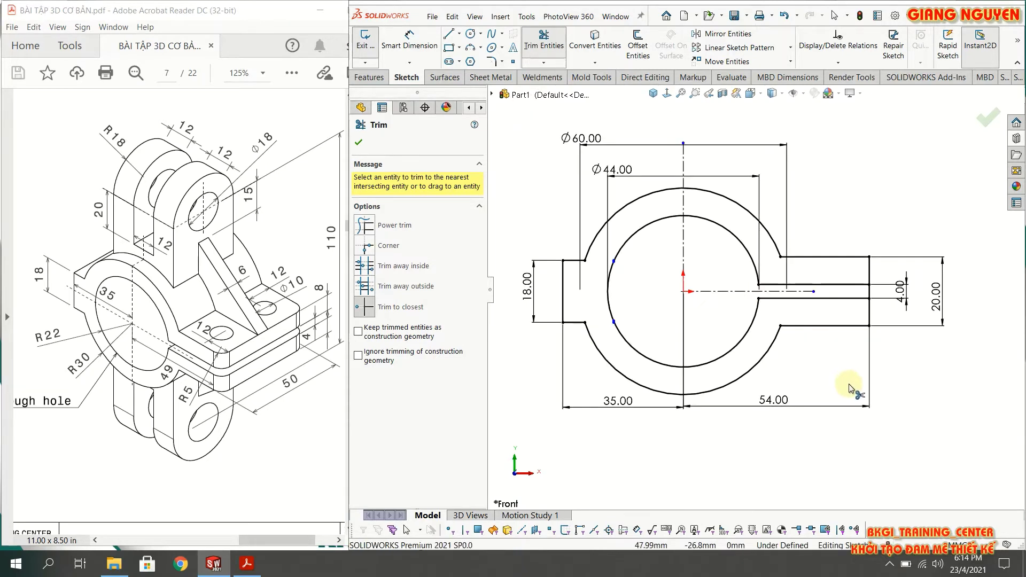
key(Escape)
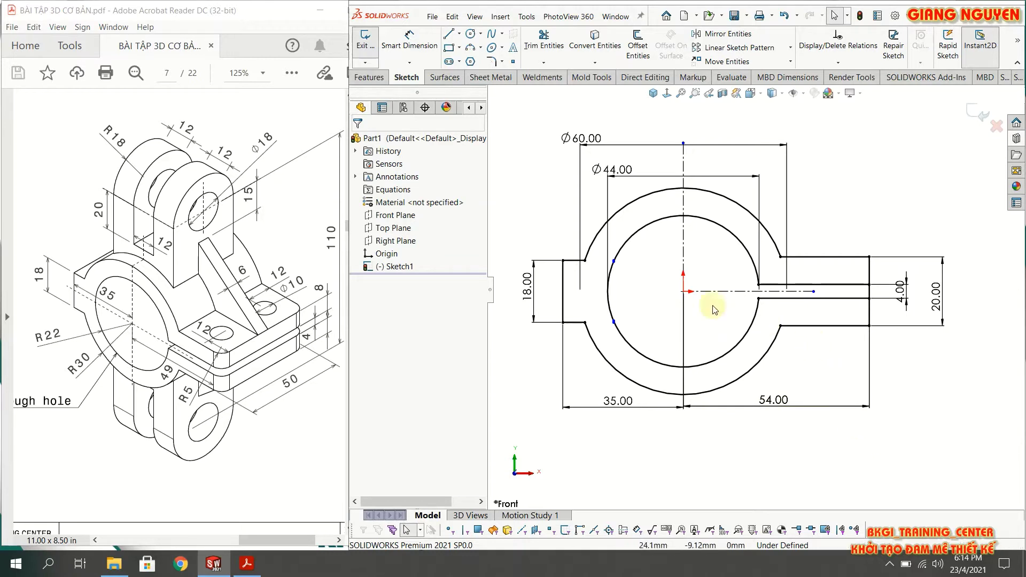
scroll(703, 306, down, 1)
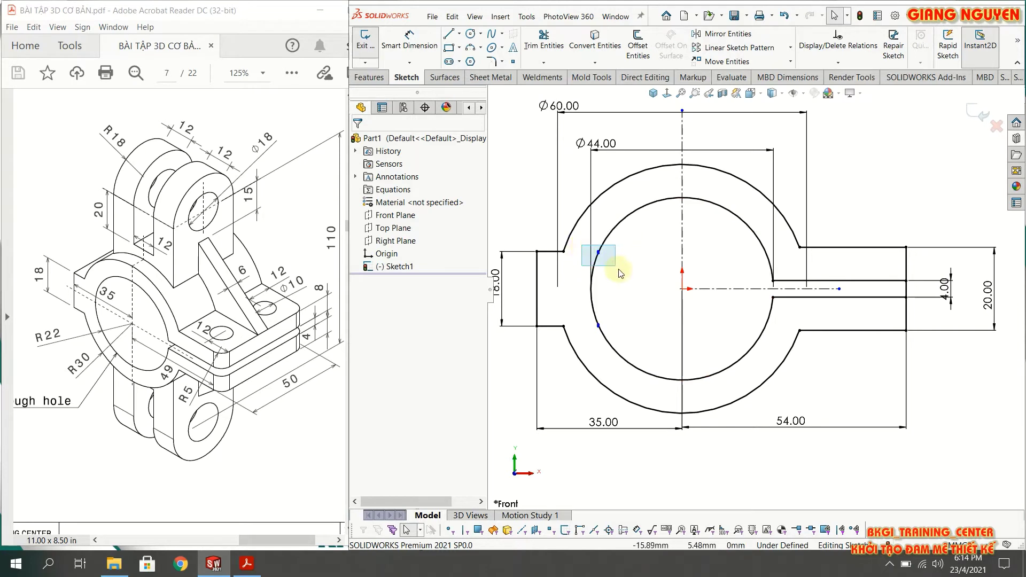
click(599, 256)
Step: Delete the tiny stray line at the inner circle's lower left
click(634, 342)
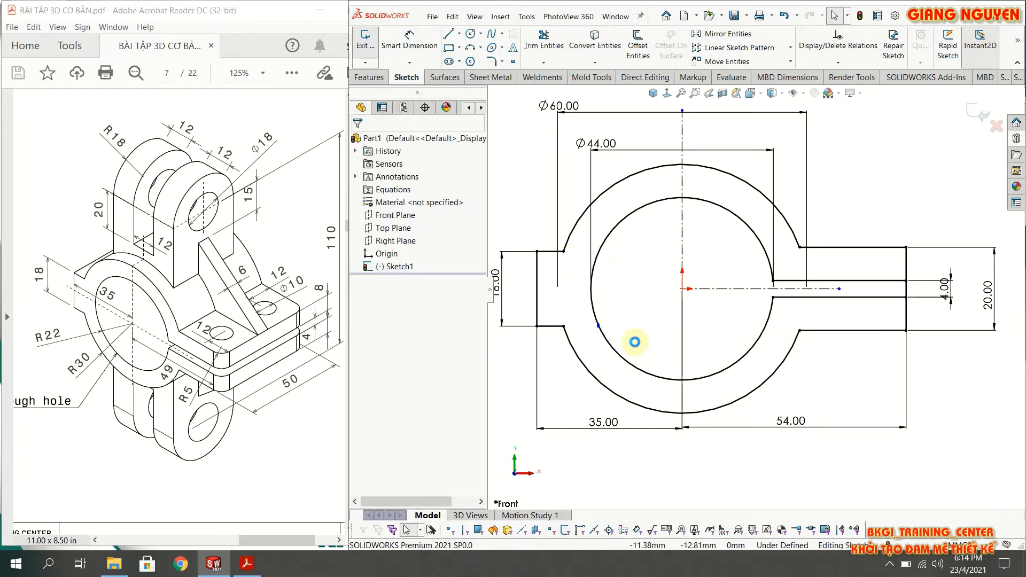
drag(587, 315, 629, 343)
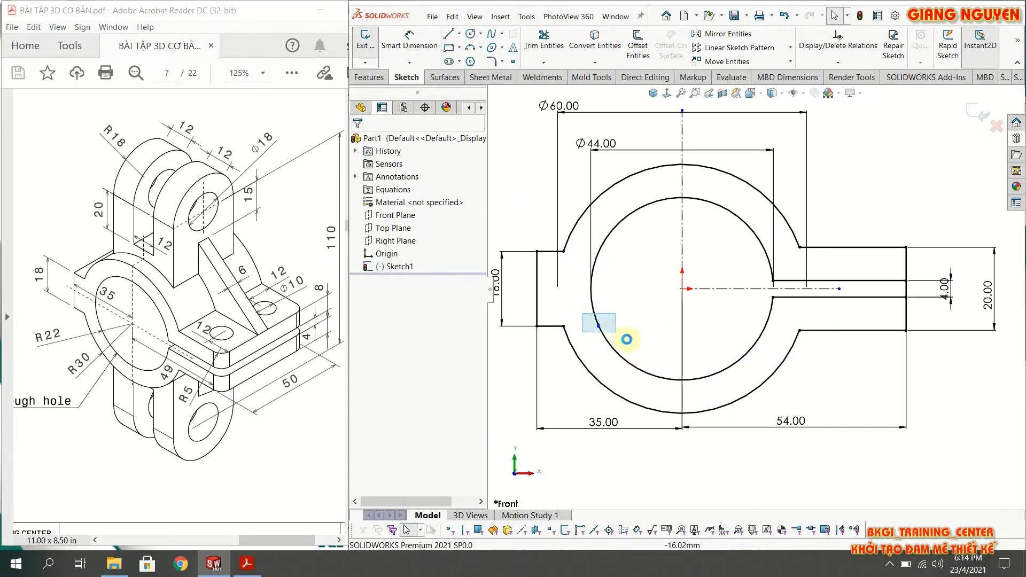
key(Delete)
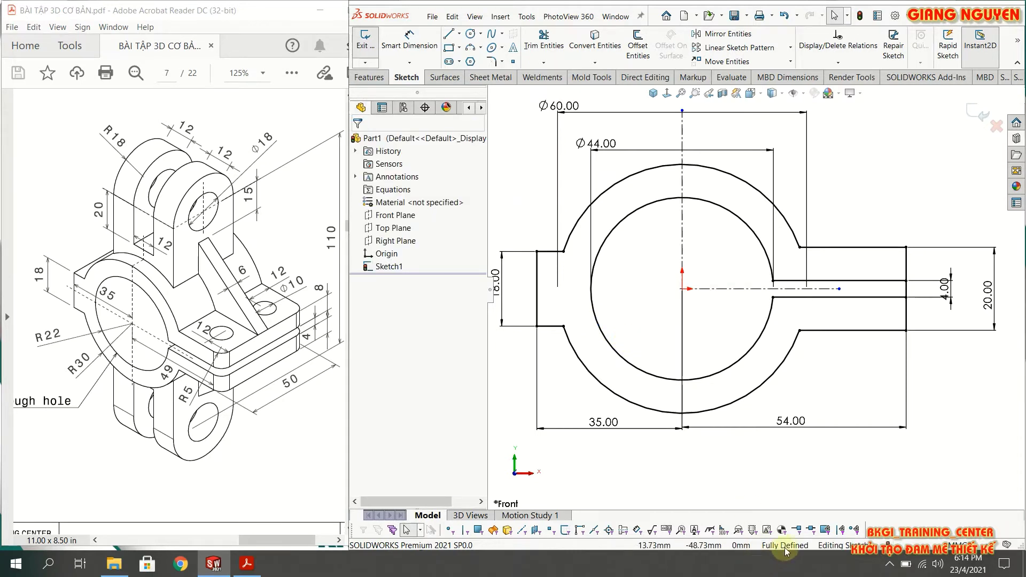
Step: Move the Ø60 and Ø44 dimensions below the sketch profile
scroll(652, 320, up, 1)
scroll(678, 256, up, 1)
scroll(707, 212, up, 1)
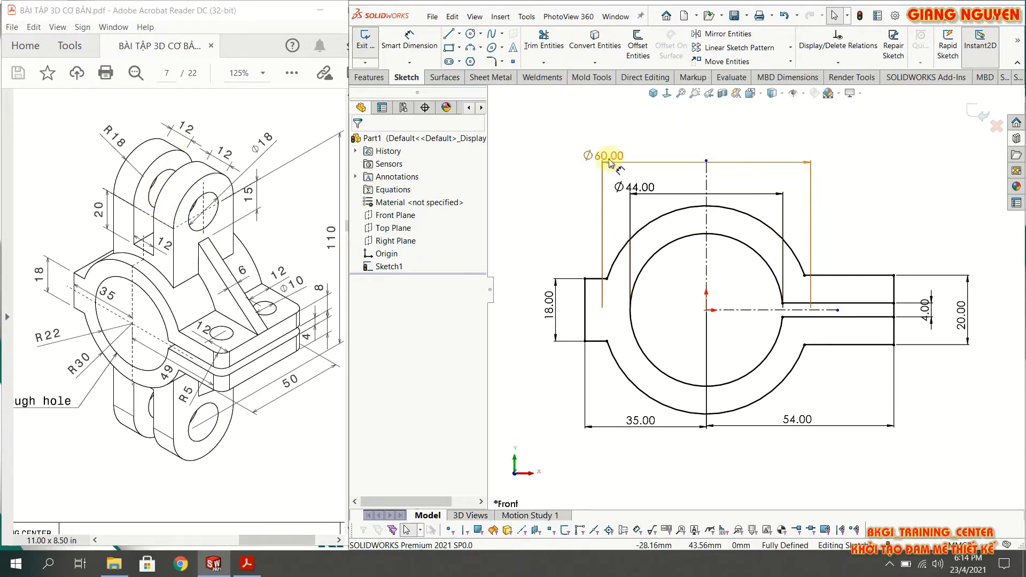
mouse_move(600, 155)
mouse_down()
mouse_move(574, 381)
mouse_move(692, 473)
mouse_up()
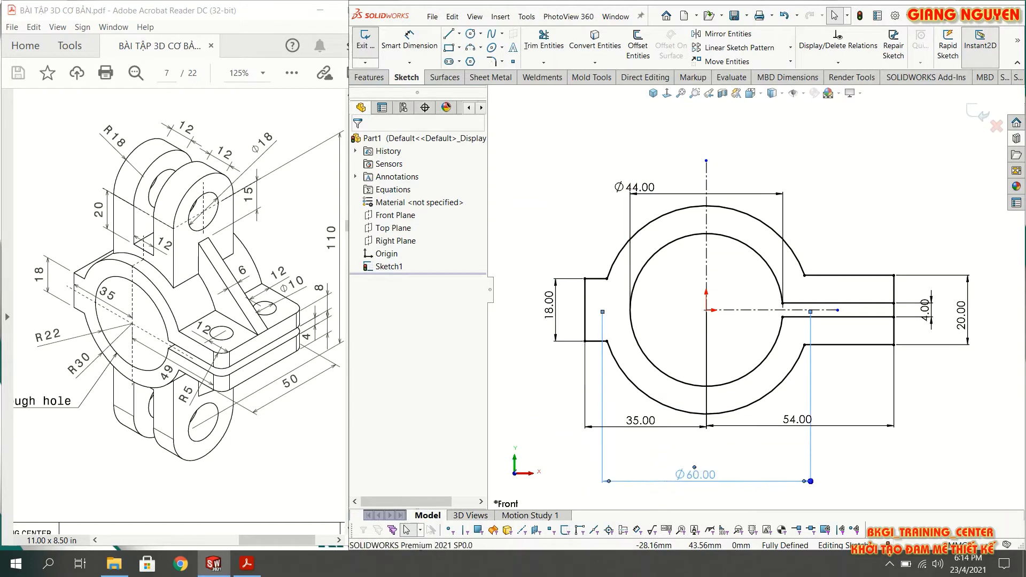
drag(651, 185, 708, 455)
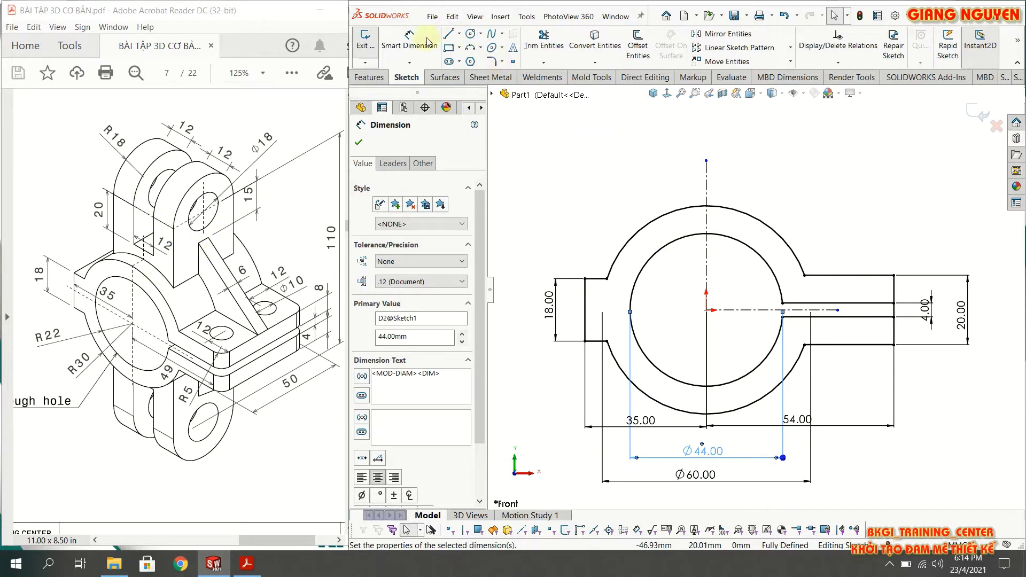
Step: Draw a horizontal-vertical-horizontal-vertical half fork outline from the centreline above the ring to the outer arc
click(449, 38)
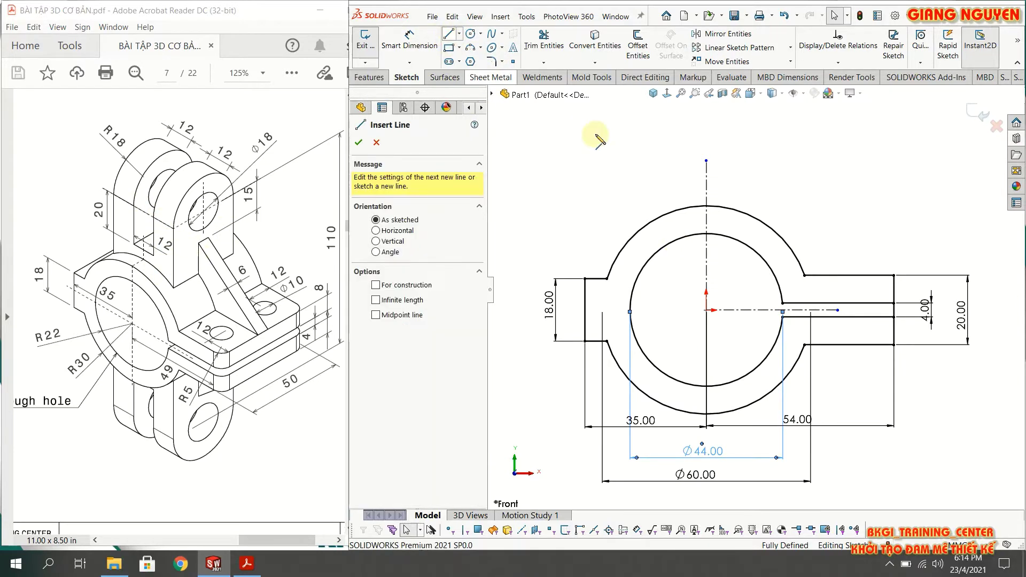
click(706, 168)
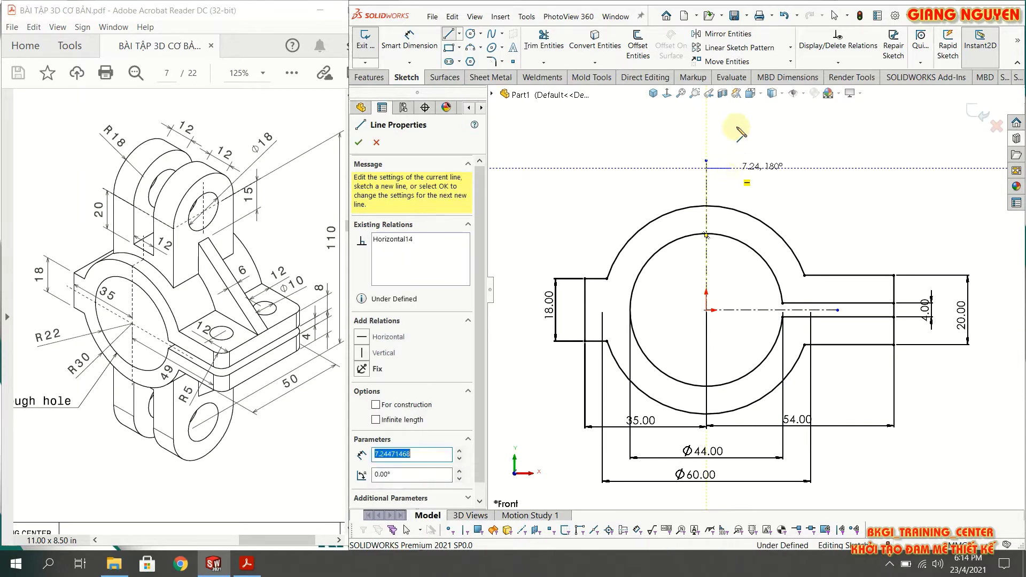
click(732, 167)
click(731, 117)
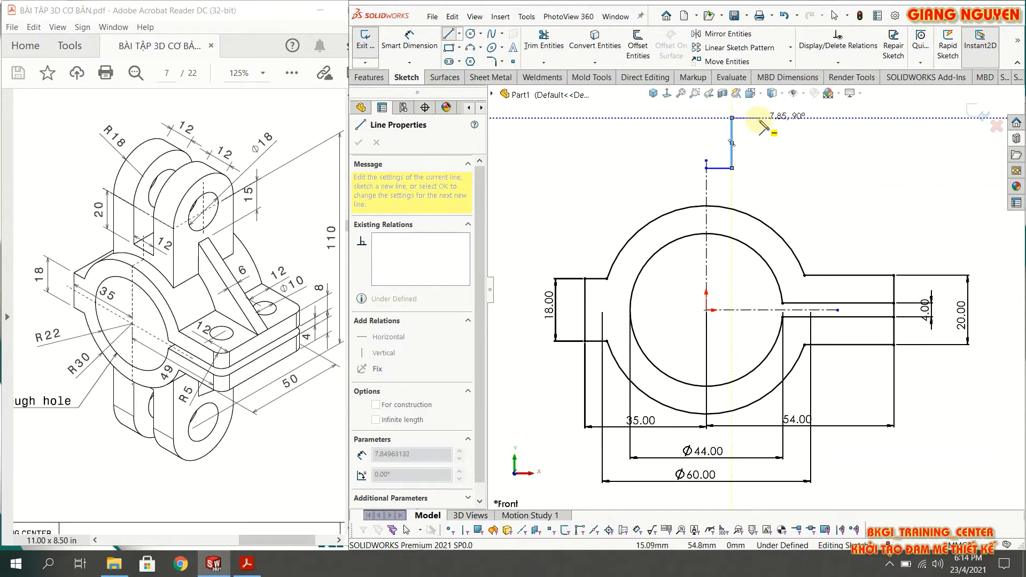
click(759, 118)
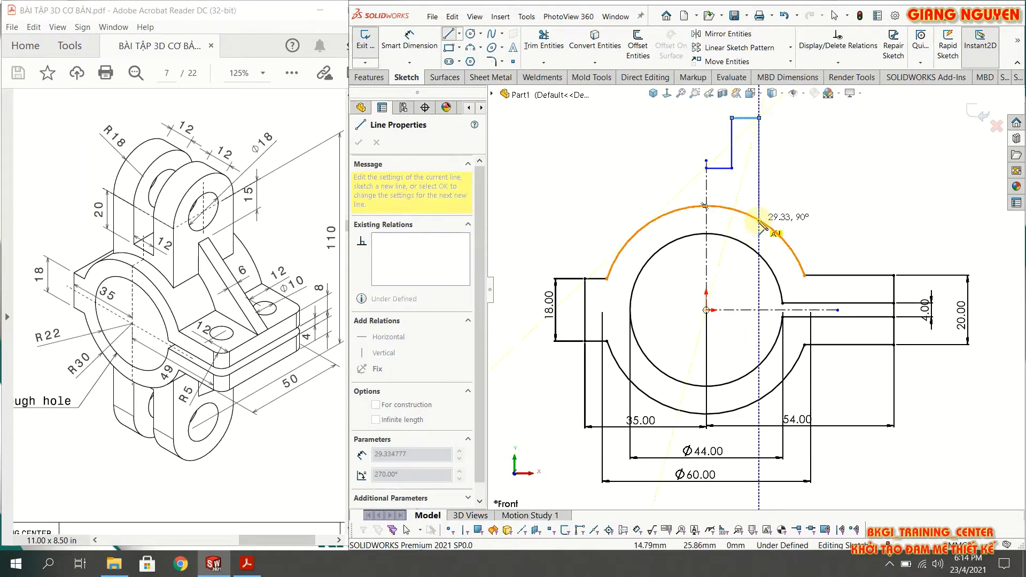
click(759, 222)
key(Escape)
ctrl+middle_drag(762, 169, 760, 214)
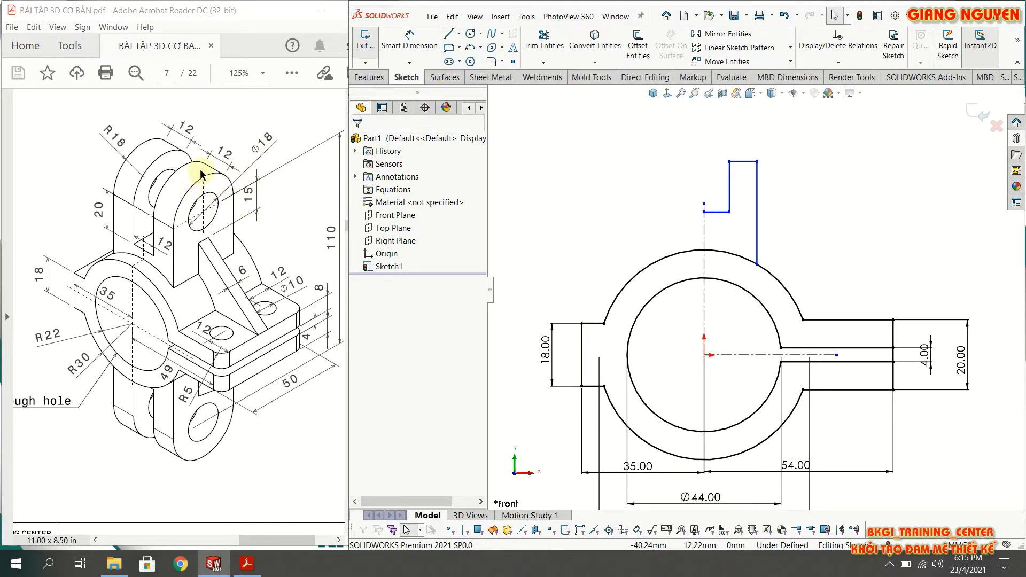
Step: Dimension the fork's top line 73 mm from the horizontal centreline
click(410, 42)
click(745, 161)
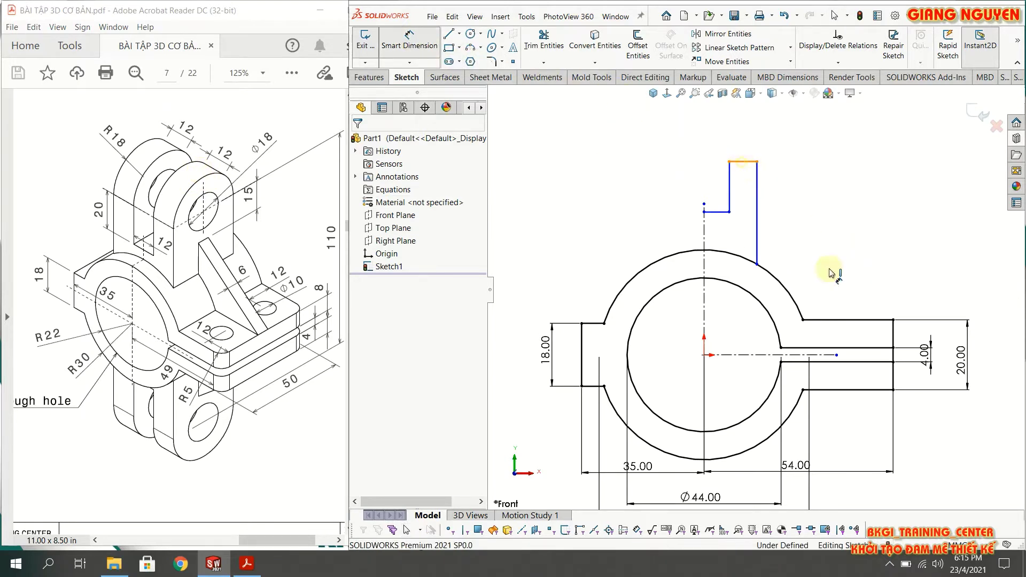
click(754, 355)
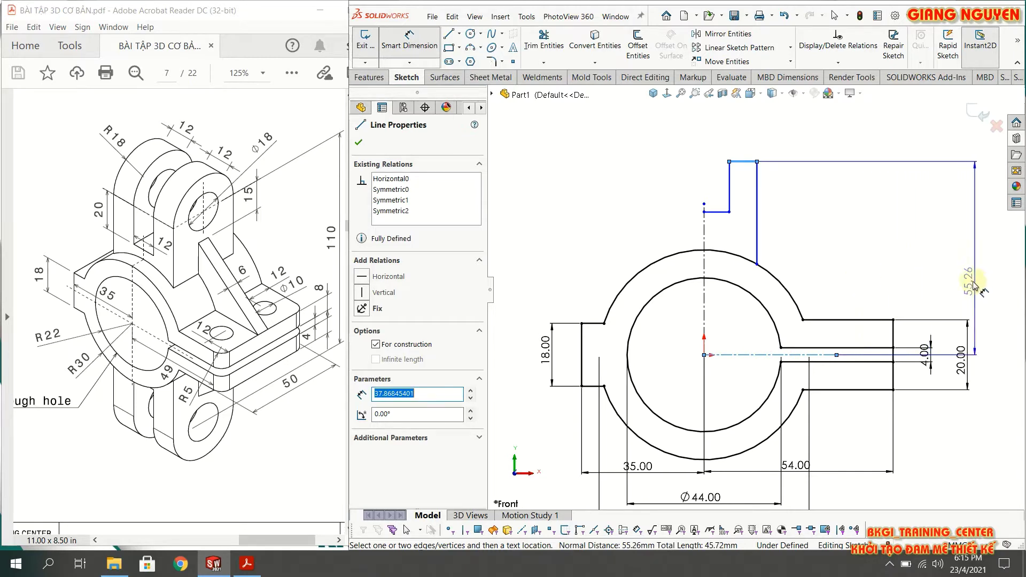
click(870, 271)
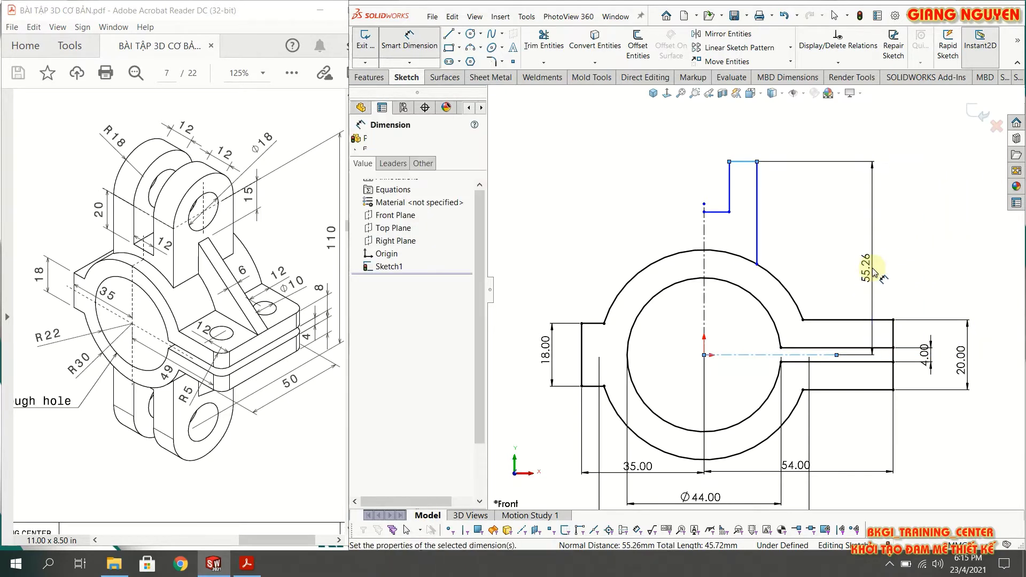
text(5)
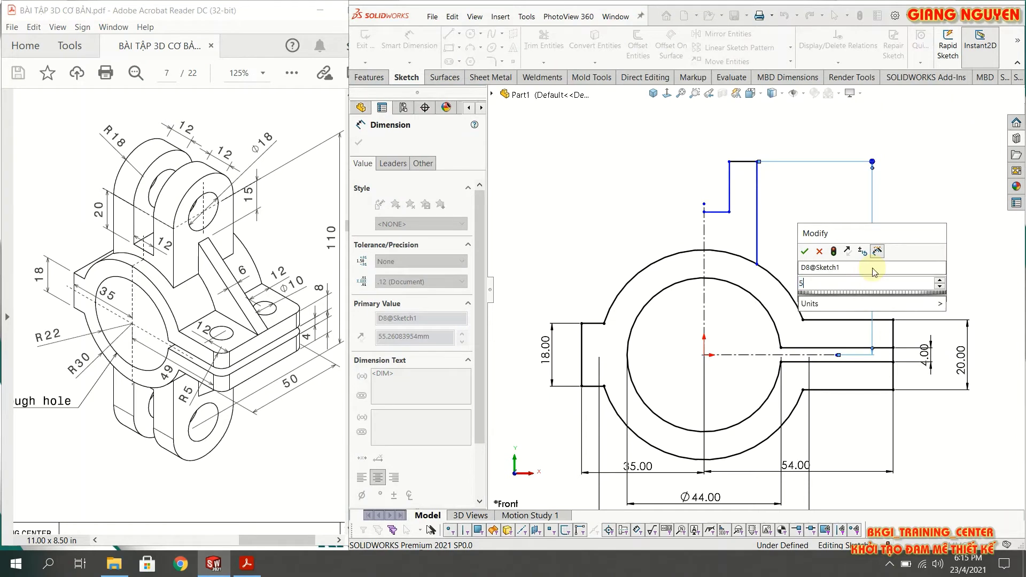
text(+)
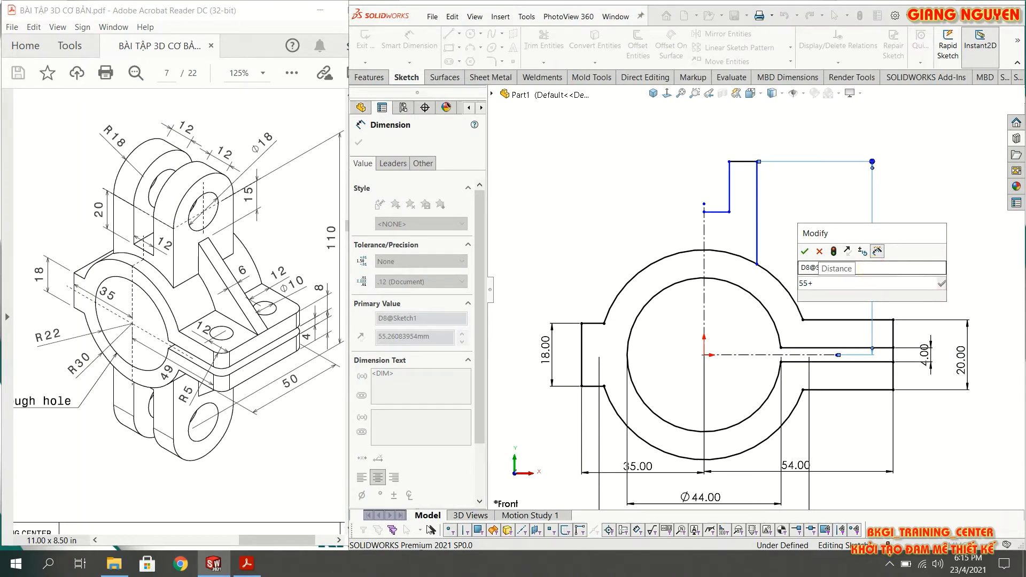
text(18)
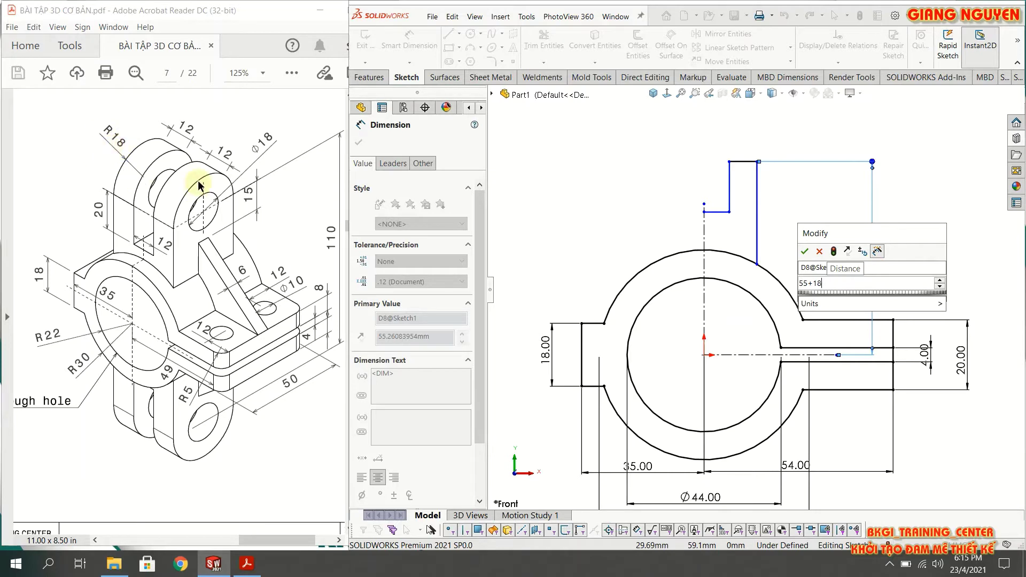
mouse_move(870, 303)
click(806, 252)
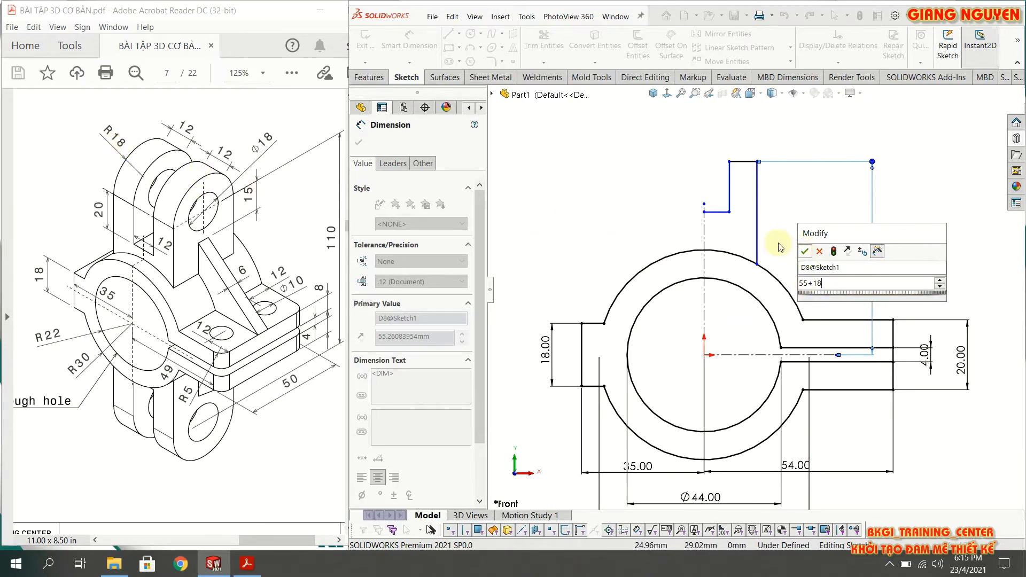
scroll(783, 192, down, 2)
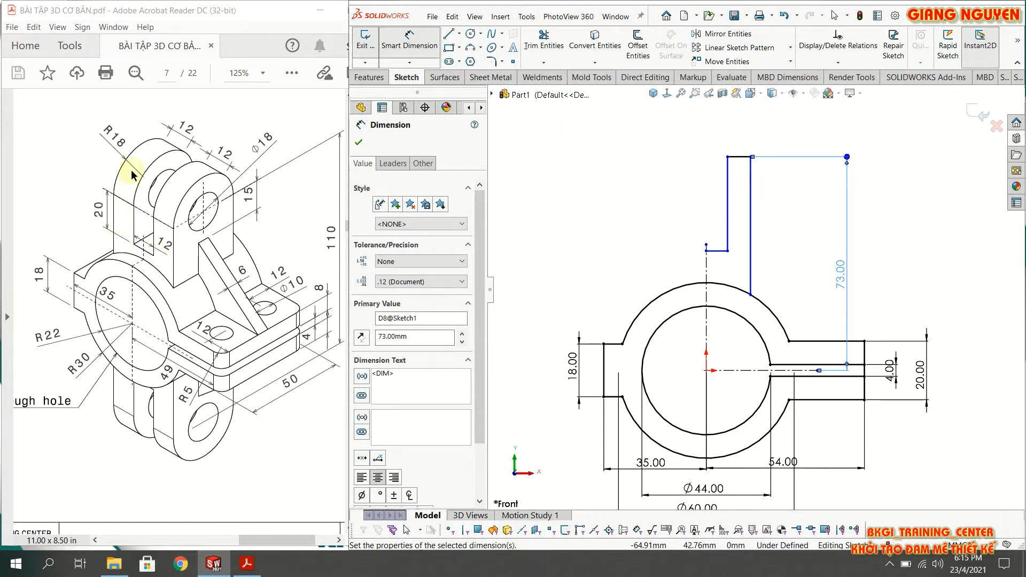
click(719, 252)
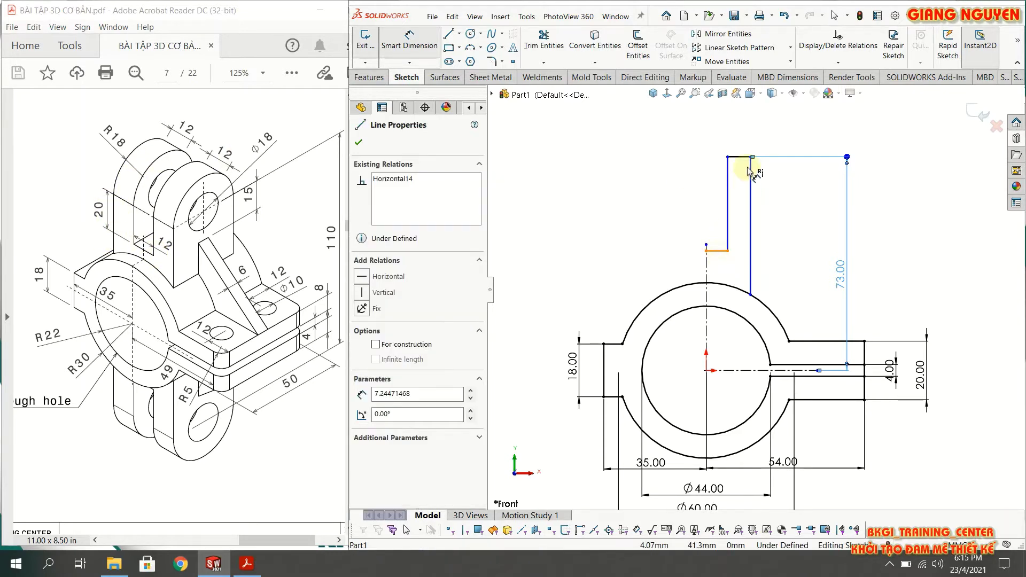
Step: Set the gap between the short and top horizontal lines to 38 mm
click(747, 157)
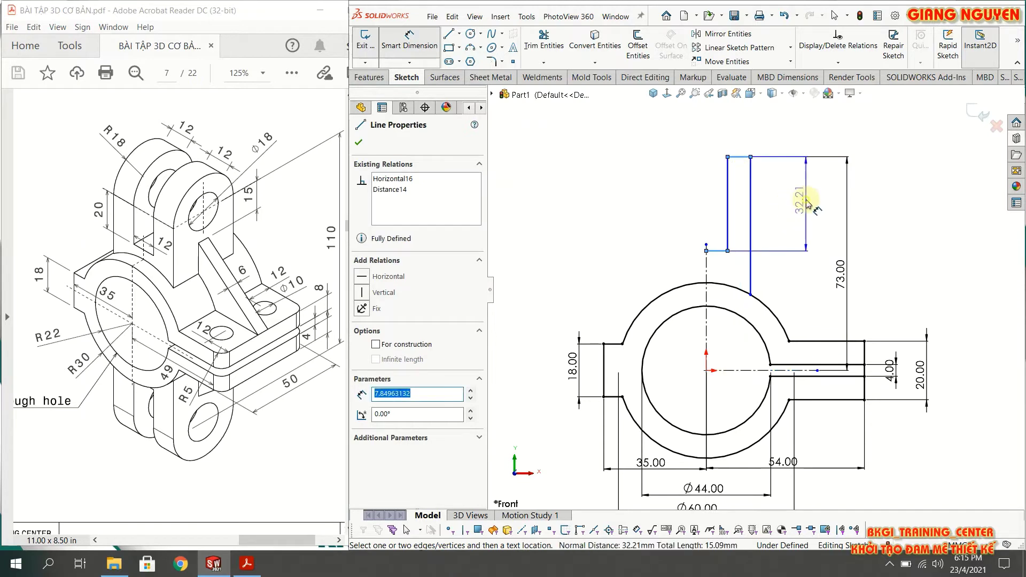
click(809, 207)
text(38mm)
key(Return)
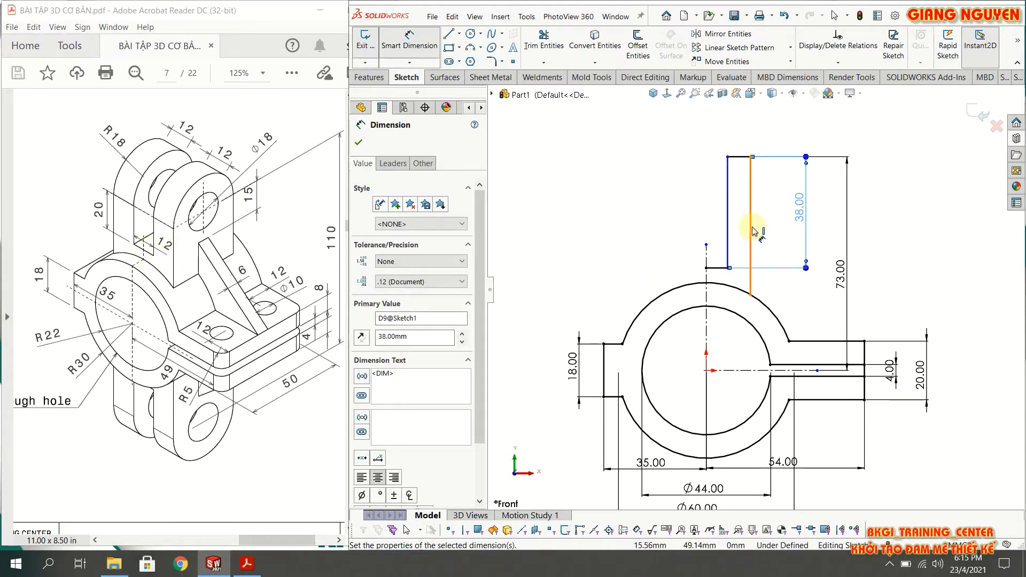
Step: Dimension the fork's top edge 12 mm wide and its left edge 12 mm from the centreline
click(740, 161)
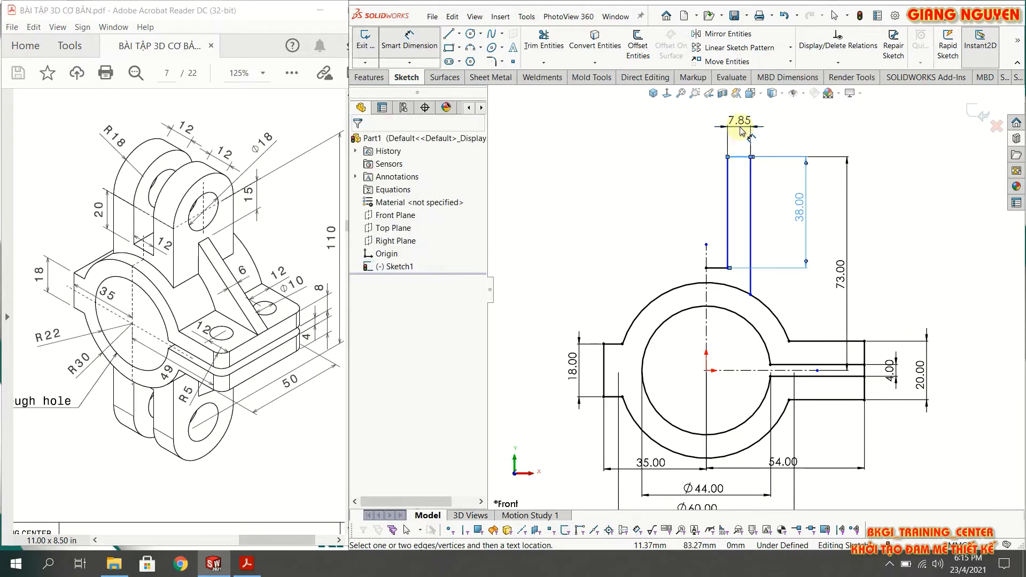
click(739, 127)
text(12)
key(Return)
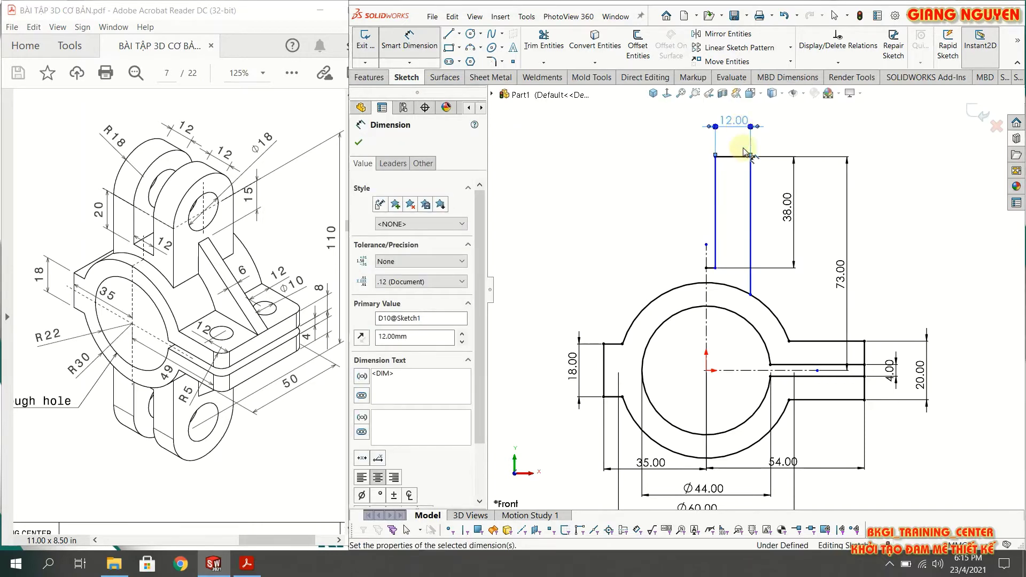
click(716, 247)
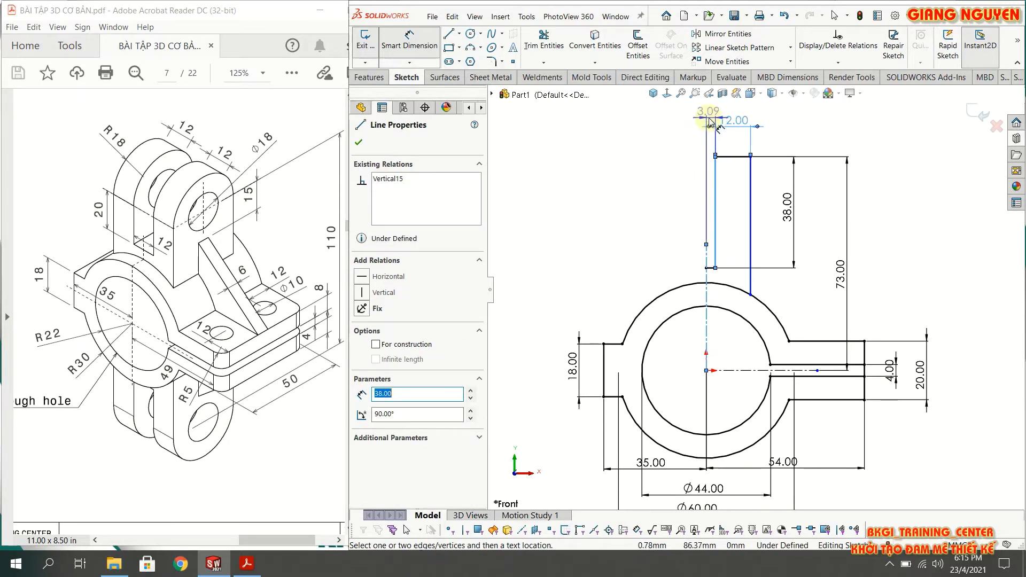
click(704, 122)
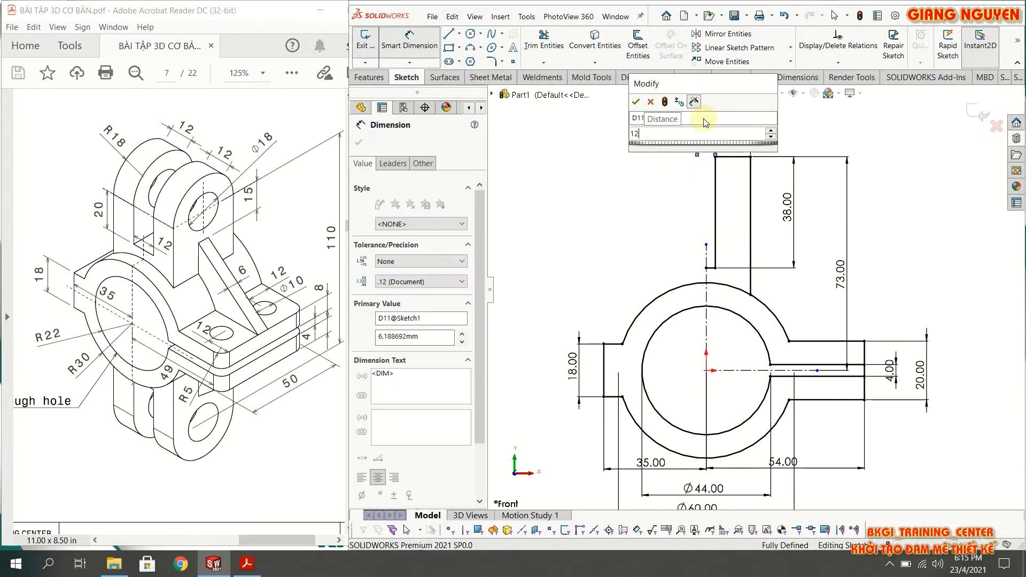
text(12)
key(Return)
Step: Move the 12.00 offset dimension above the width dimension and finish dimensioning
scroll(735, 183, up, 2)
scroll(735, 183, down, 2)
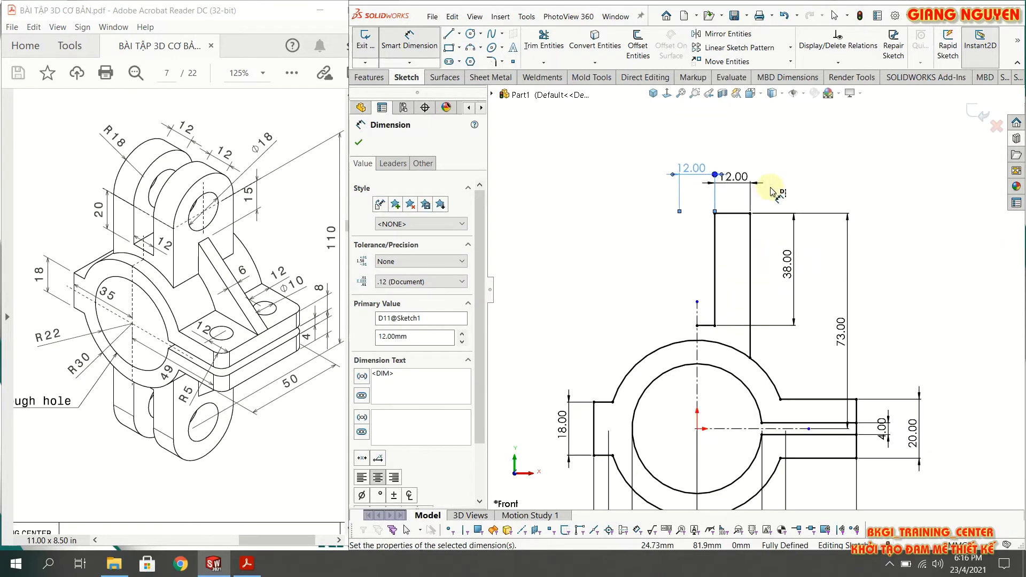
drag(735, 183, 739, 171)
click(740, 160)
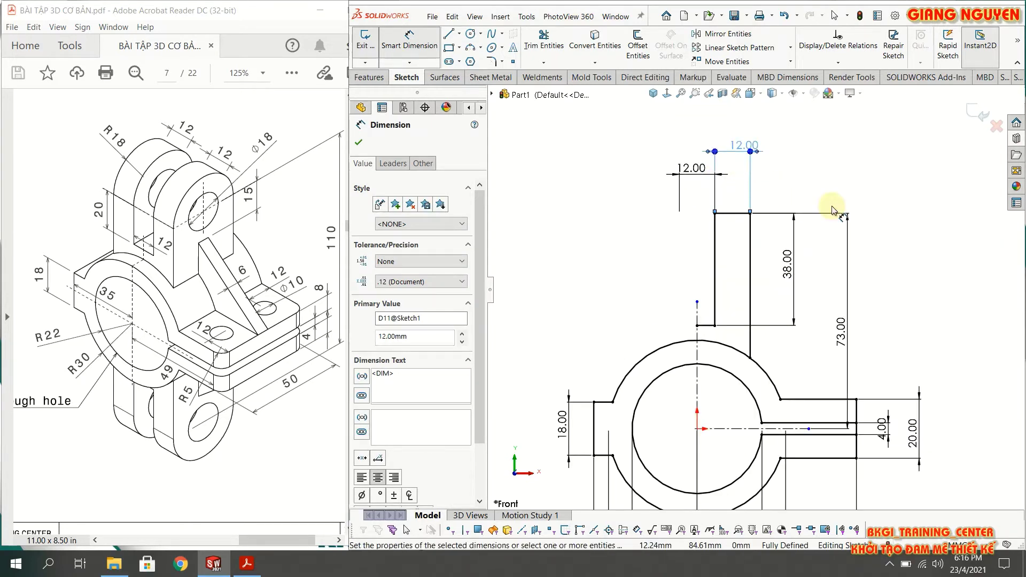
key(Escape)
scroll(772, 282, up, 2)
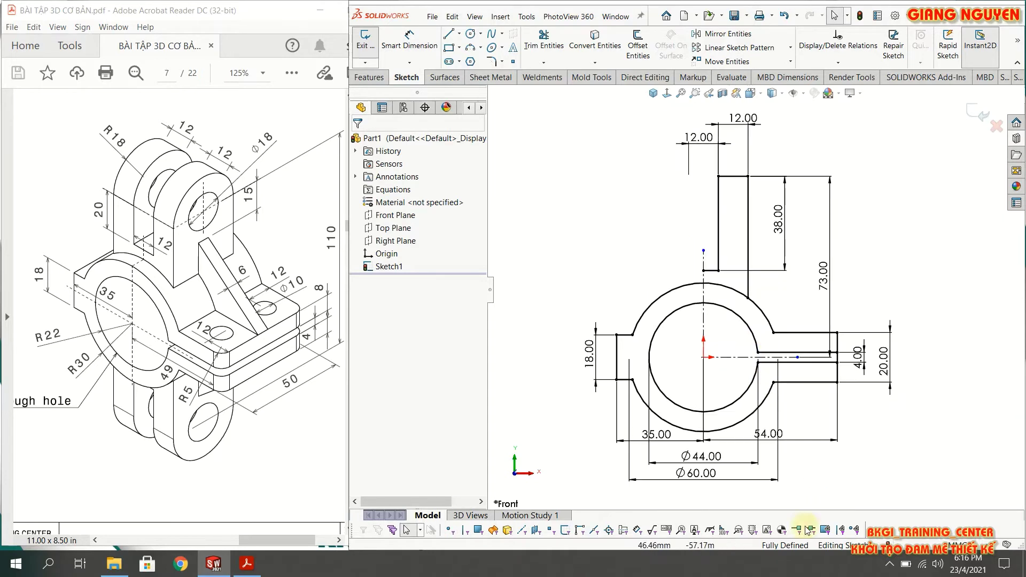
scroll(753, 299, up, 2)
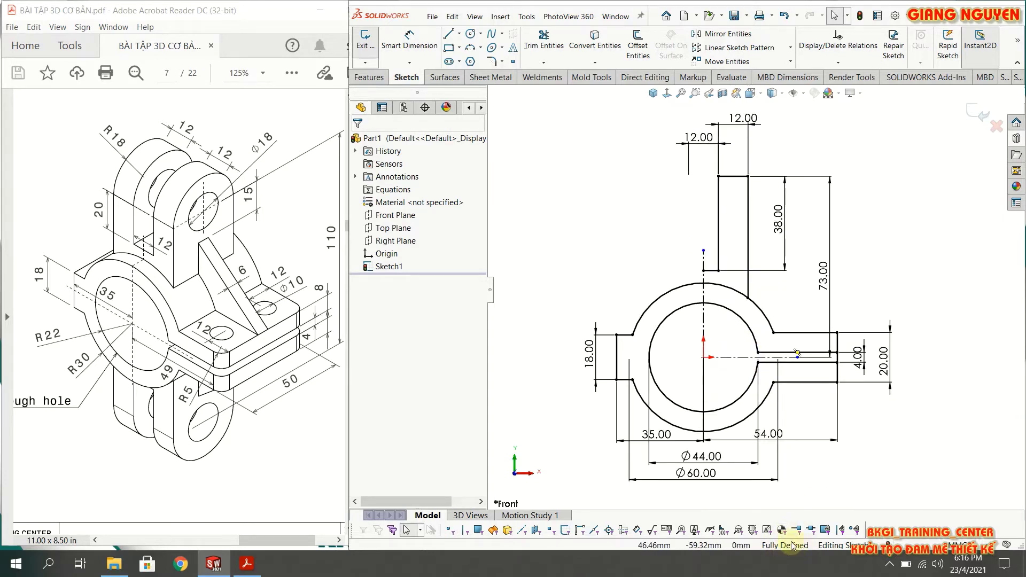
scroll(698, 203, down, 2)
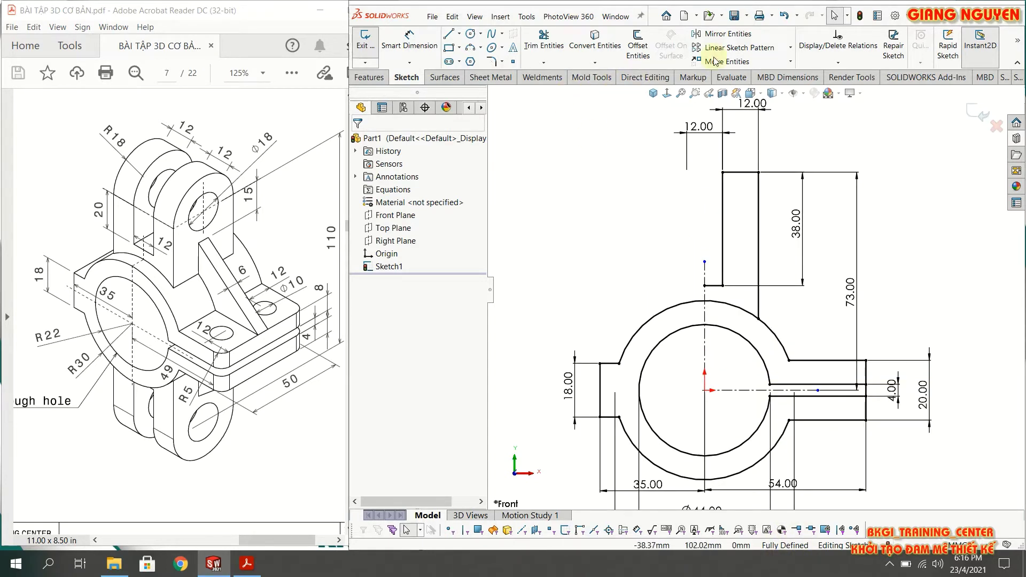
Step: Mirror the four fork lines about the vertical centreline to create the second prong
click(732, 33)
drag(700, 161, 799, 323)
click(400, 334)
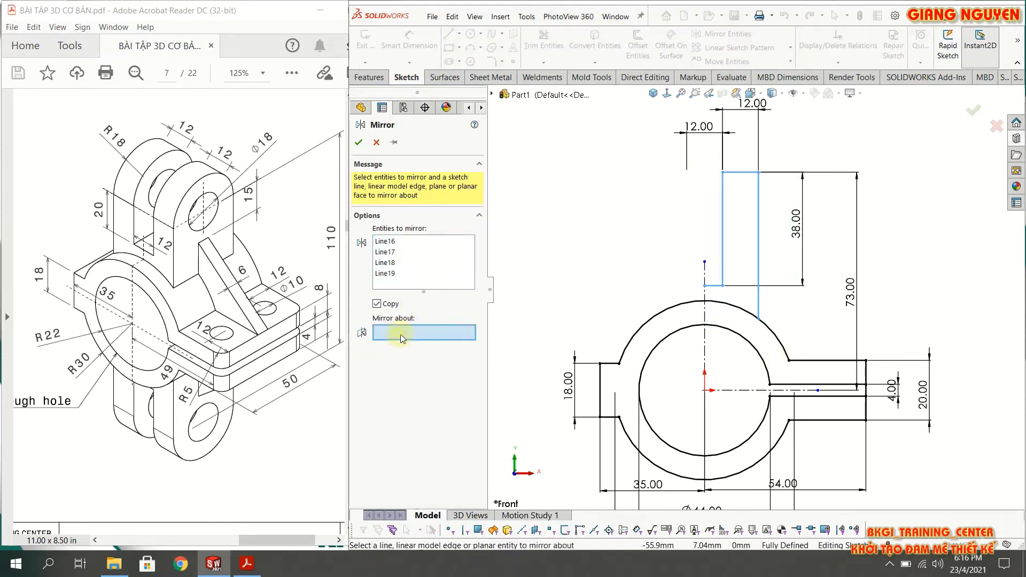
click(705, 342)
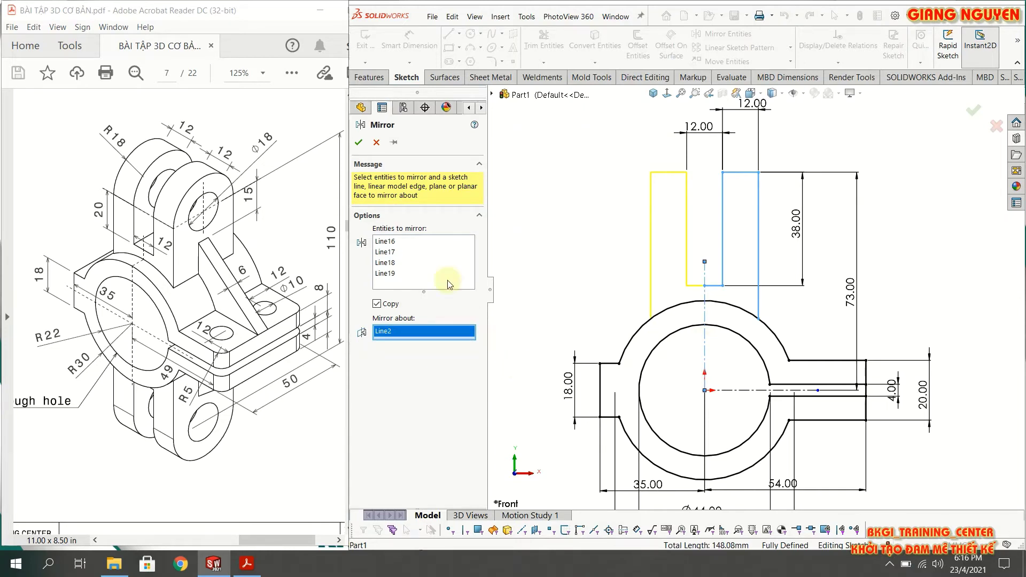
click(358, 142)
scroll(555, 246, up, 2)
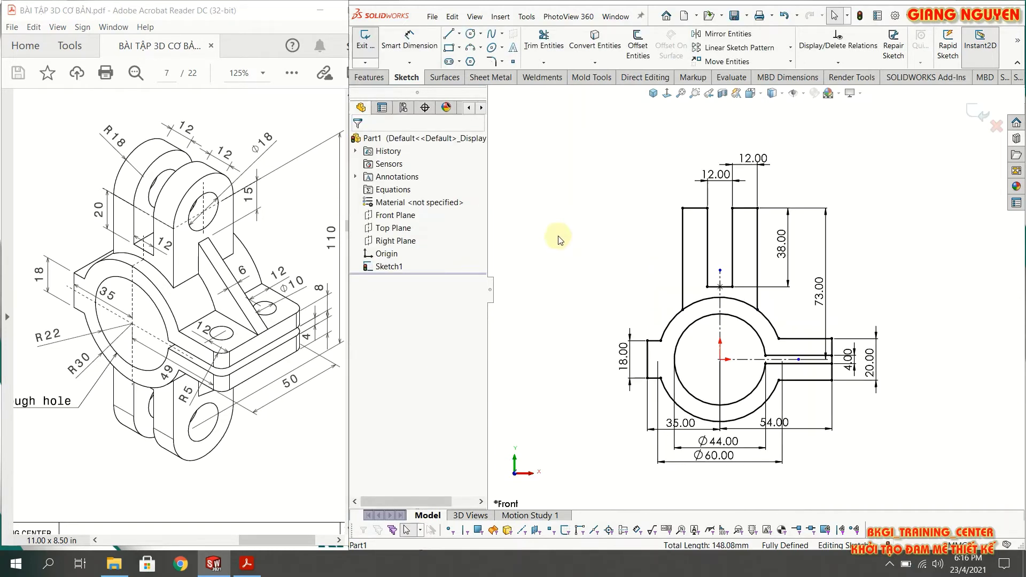
scroll(794, 455, down, 1)
scroll(794, 455, down, 1)
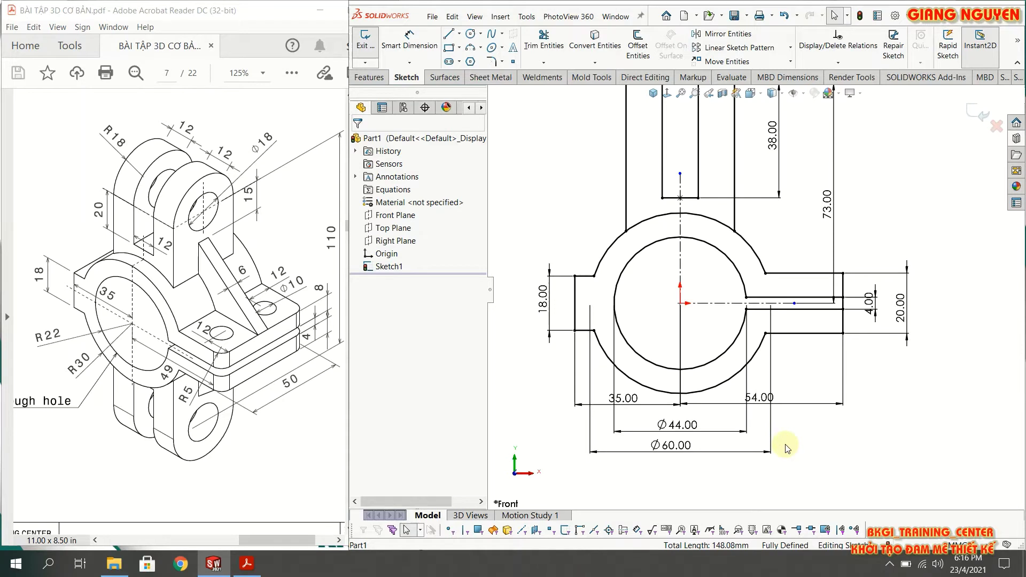
scroll(756, 296, up, 1)
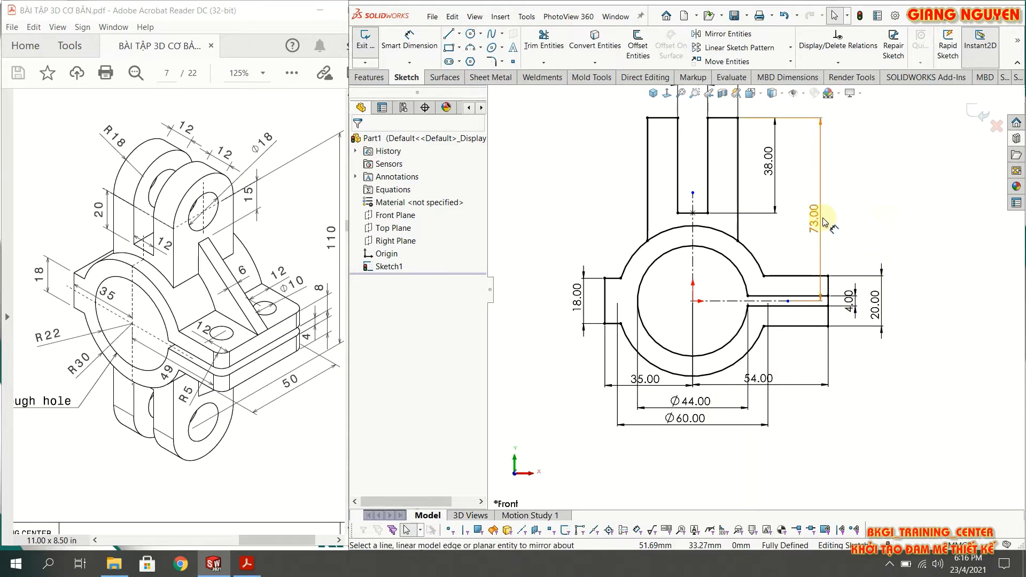
scroll(825, 221, up, 1)
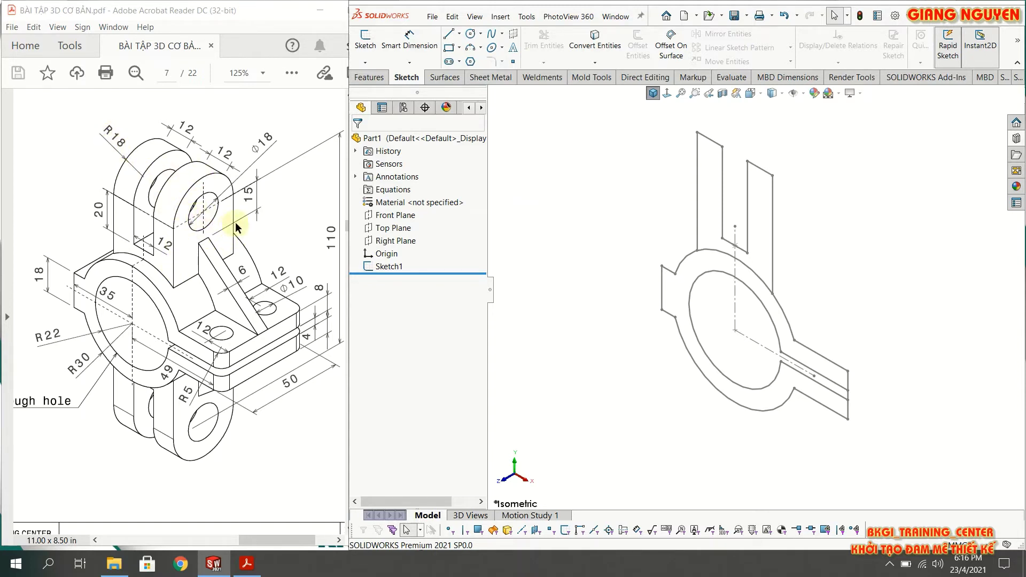
Step: Start a boss extrusion from Sketch1 with only the ring-and-lug region as its contour
scroll(714, 344, up, 1)
scroll(738, 345, up, 1)
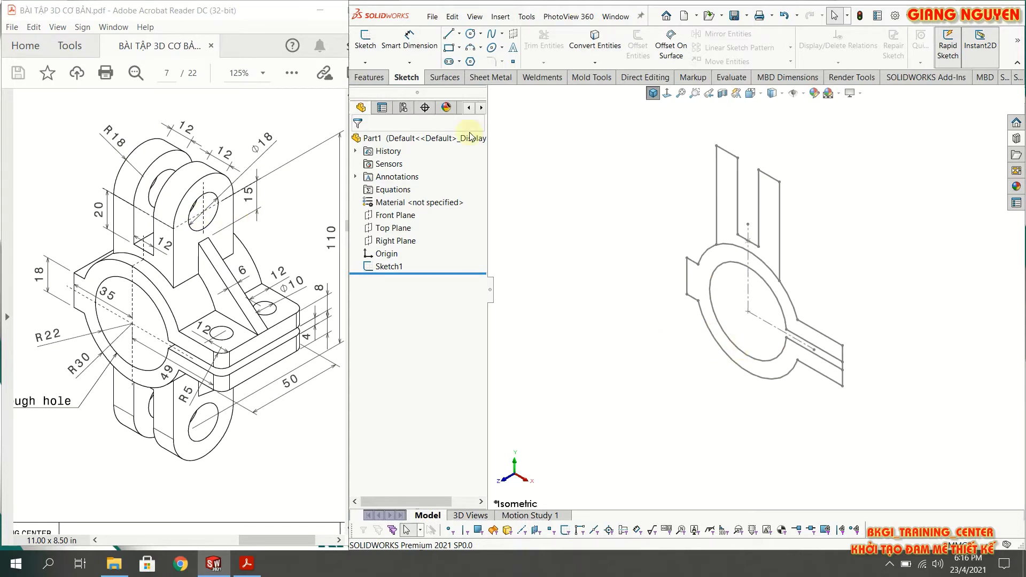
click(368, 78)
click(371, 45)
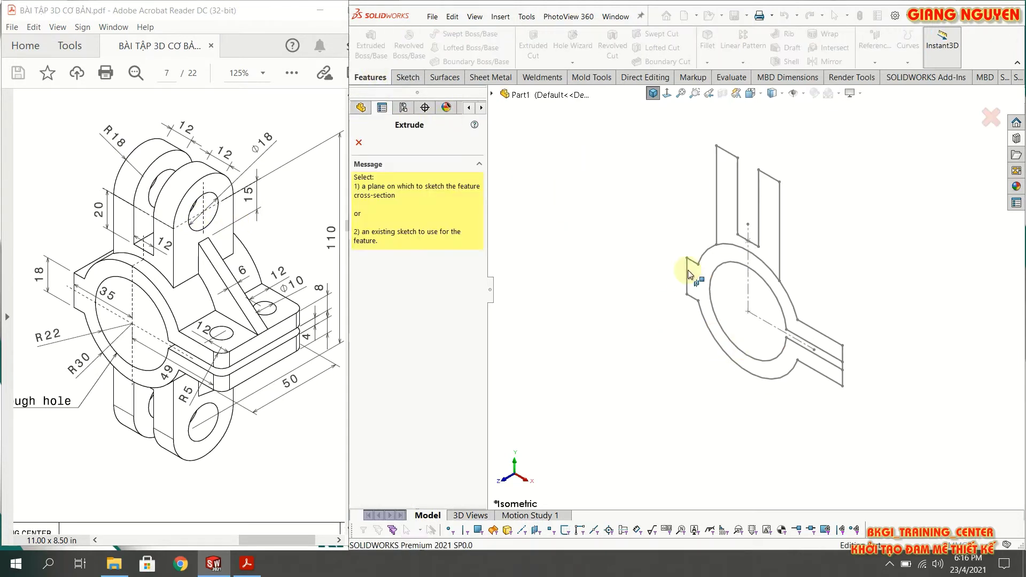
click(742, 259)
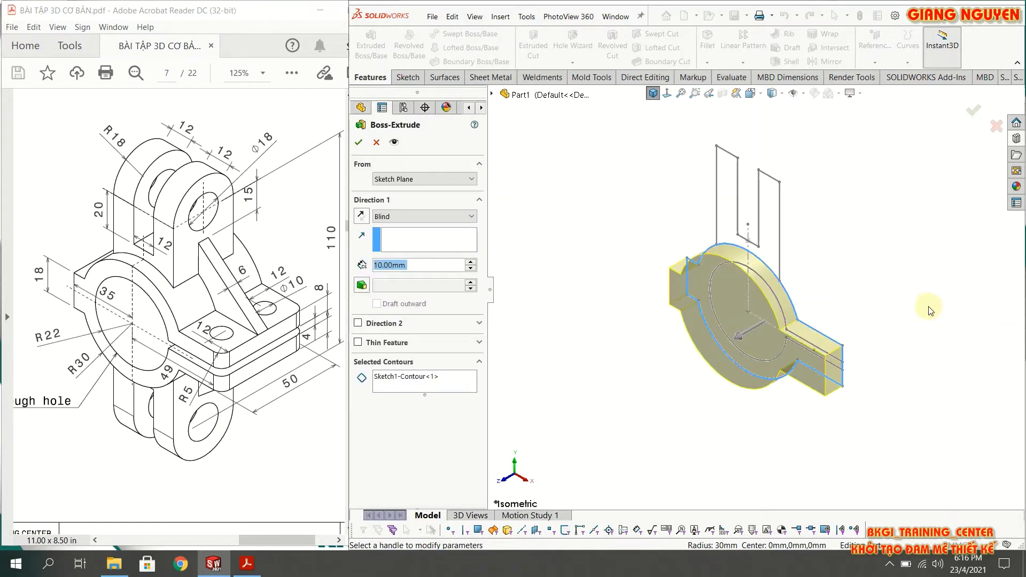
click(413, 389)
right_click(414, 383)
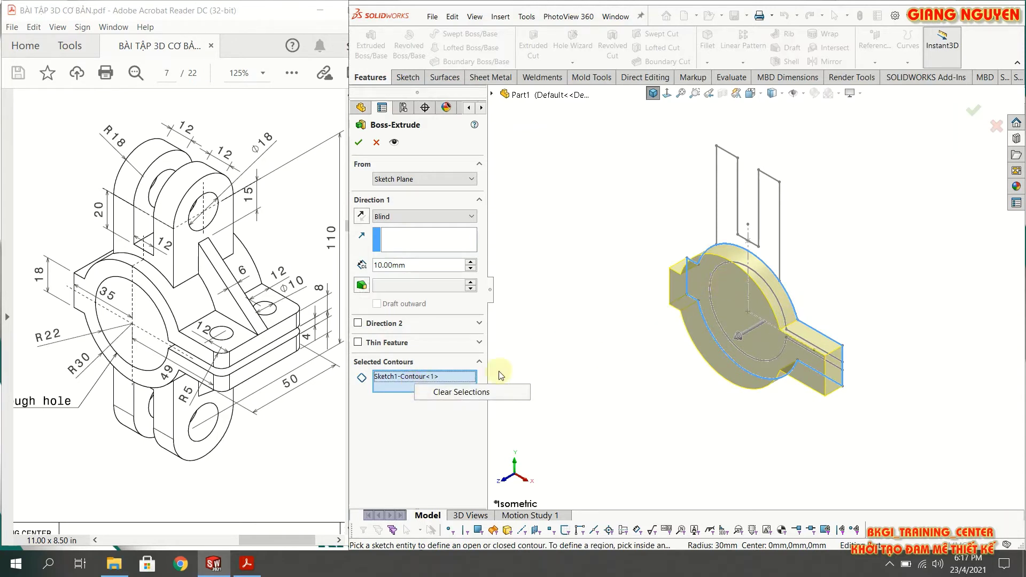
click(473, 392)
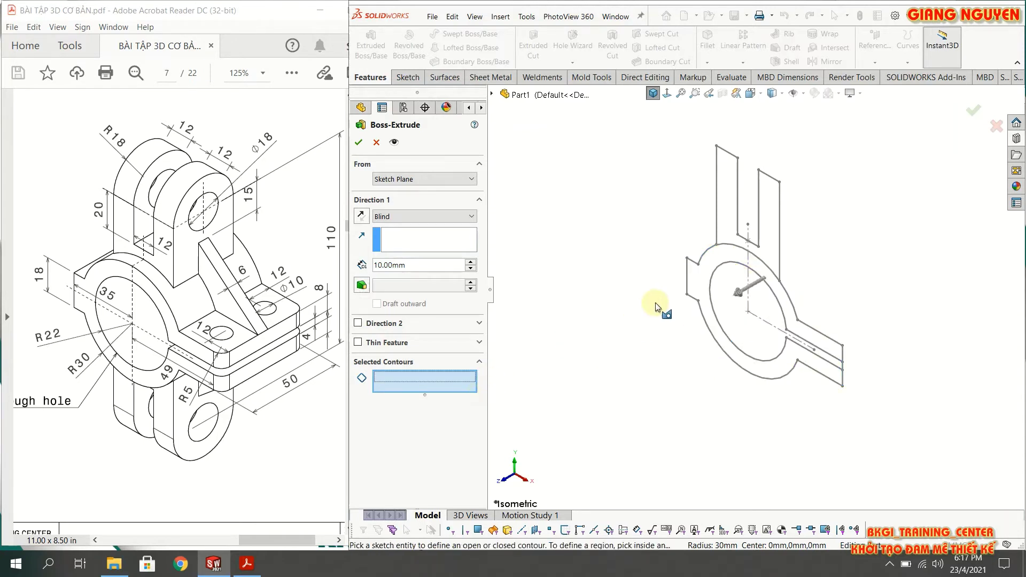
click(710, 279)
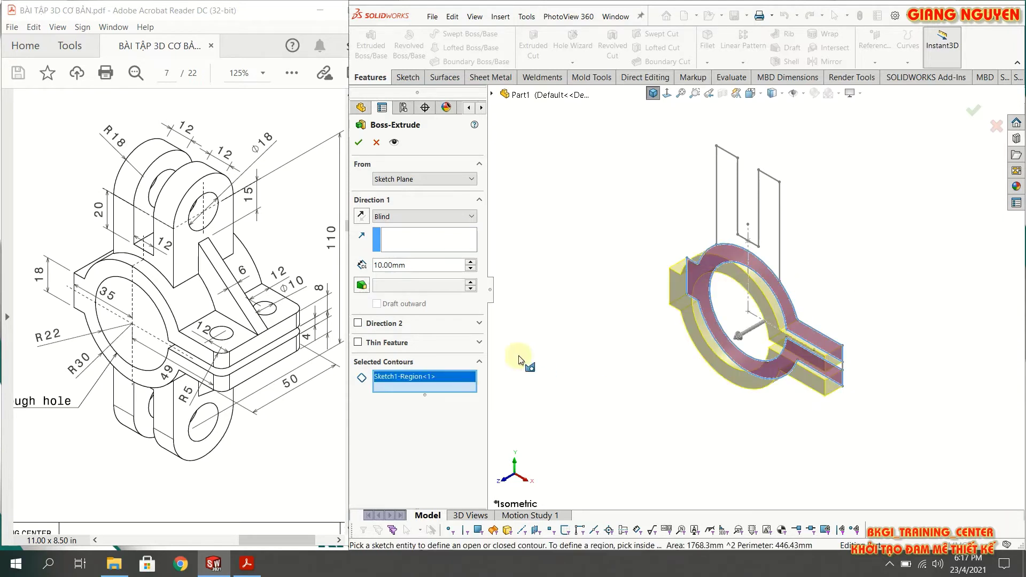
Step: Extrude the region Mid Plane to 50 mm and confirm it as Boss-Extrude1
click(415, 219)
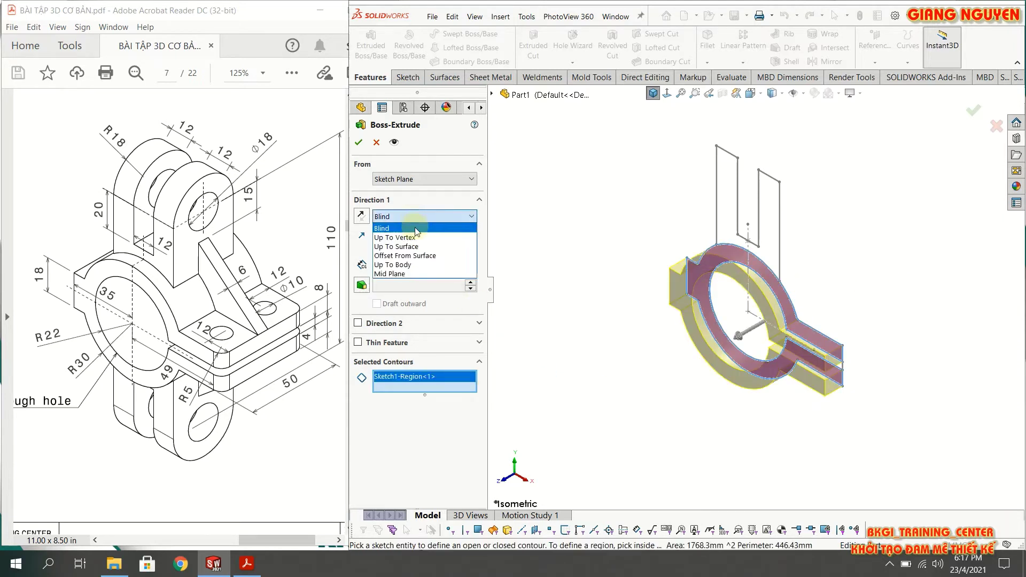
click(422, 272)
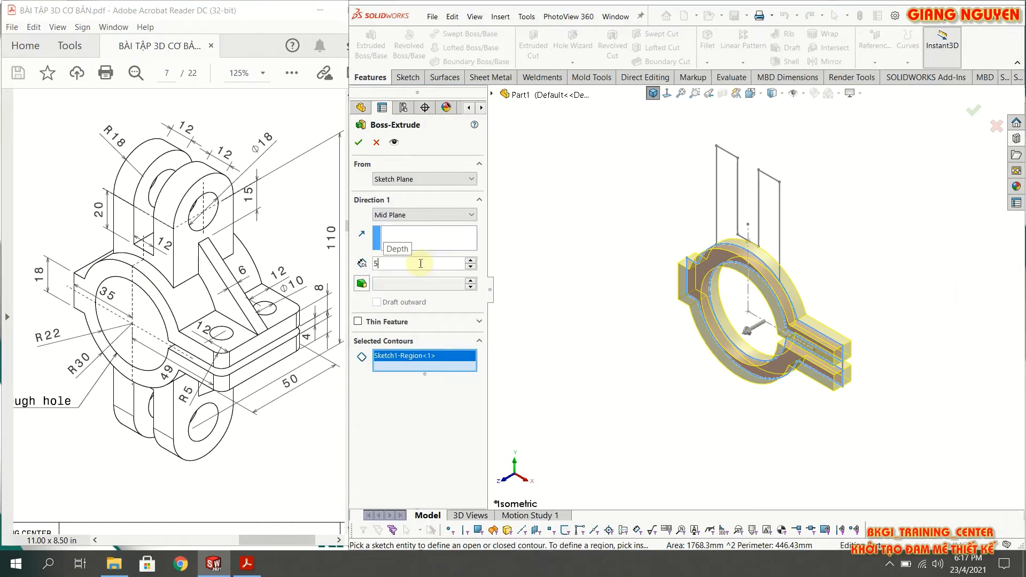
text(50)
key(Return)
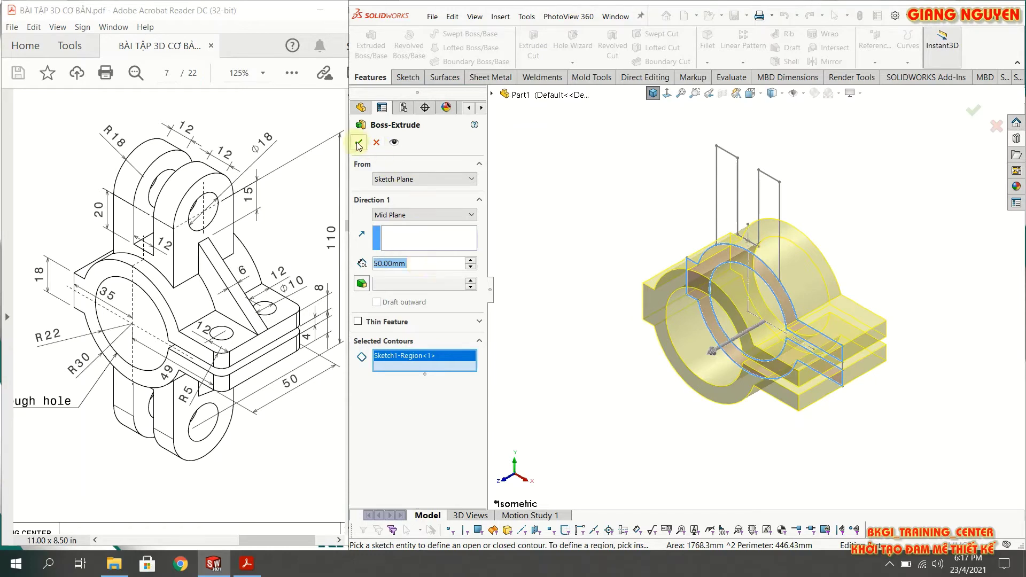
click(358, 142)
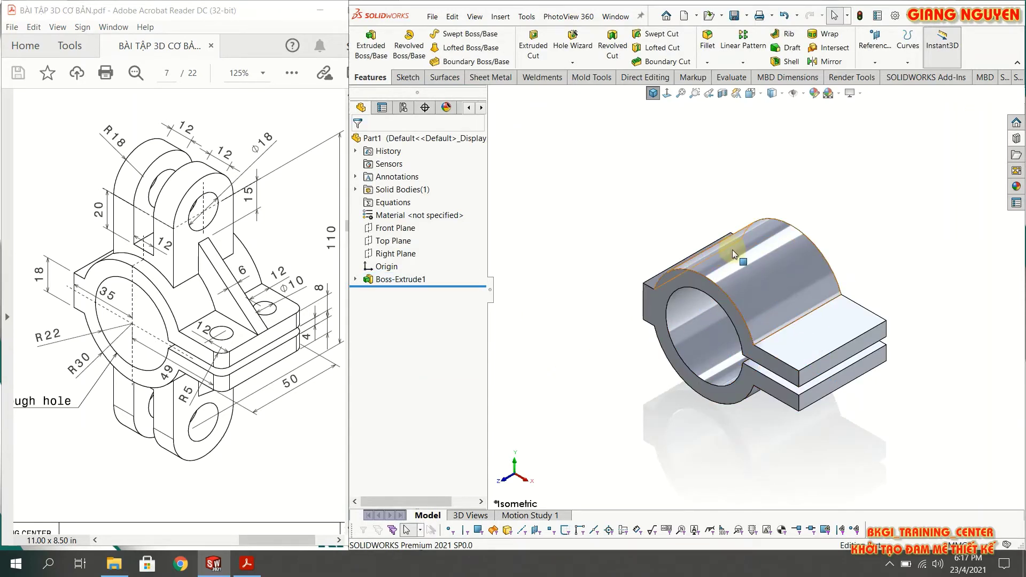
middle_drag(732, 249, 830, 367)
scroll(829, 367, down, 2)
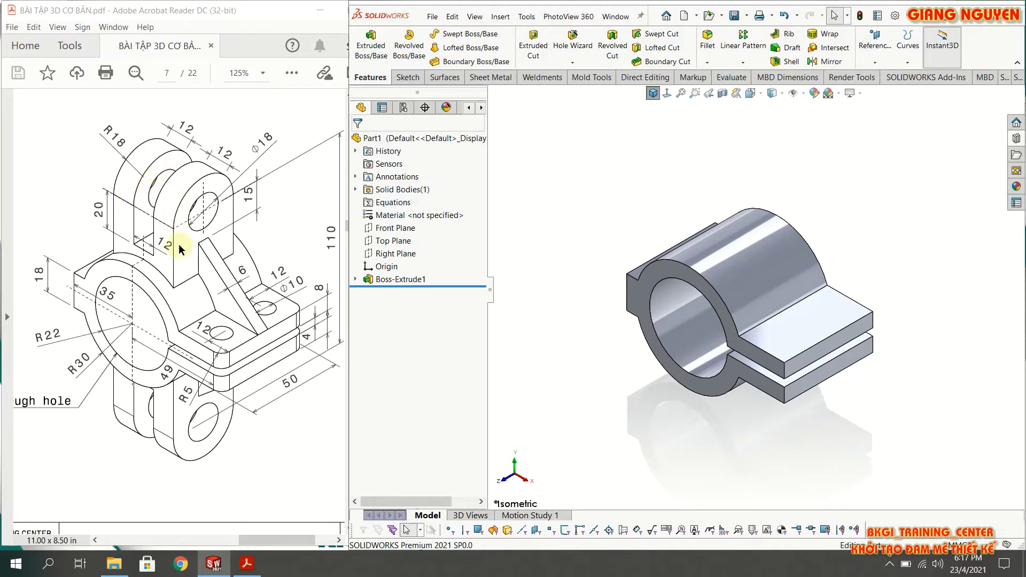
Step: Show Sketch1 alongside the Boss-Extrude1 solid
click(356, 279)
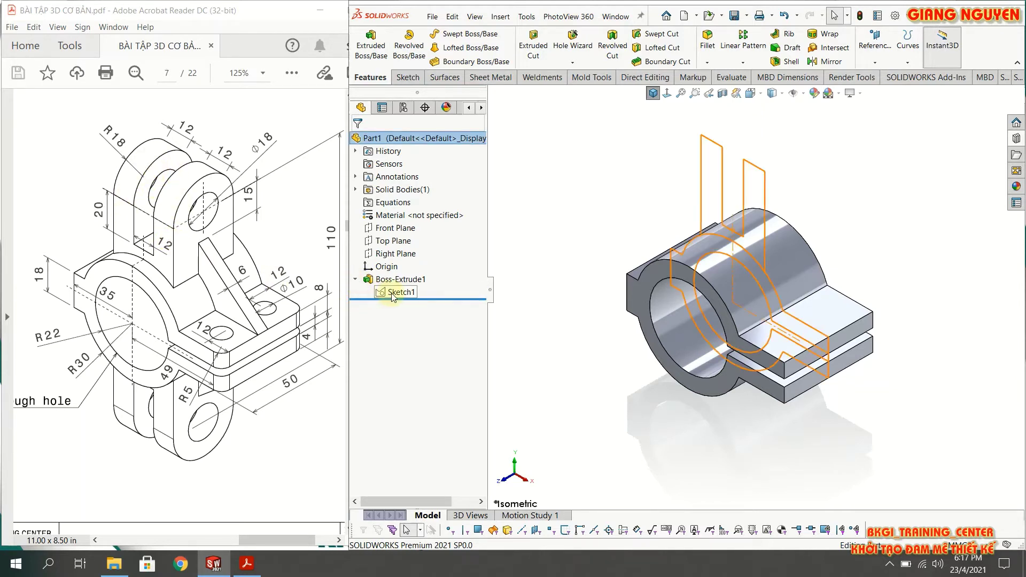
click(393, 293)
click(598, 401)
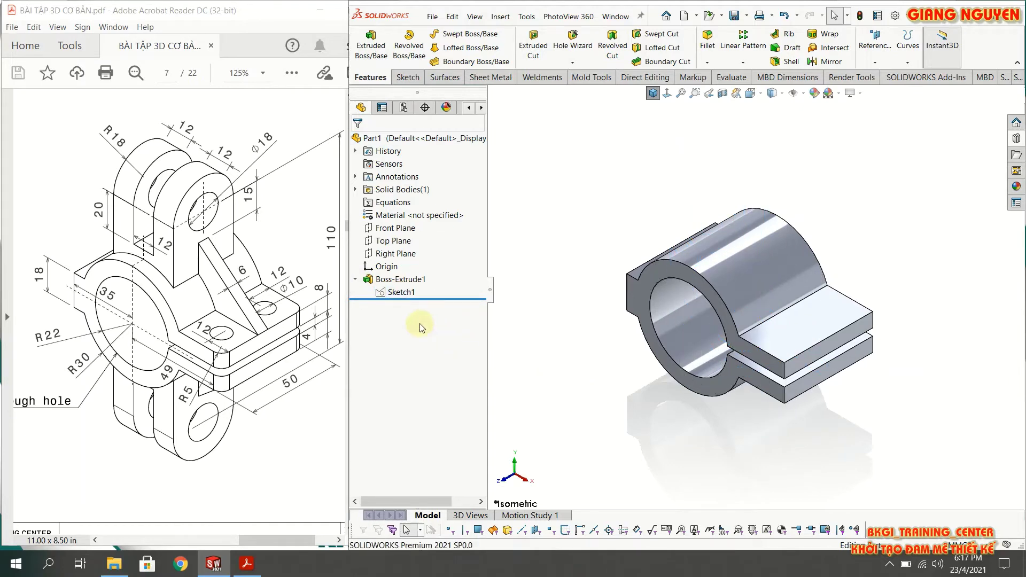
click(394, 292)
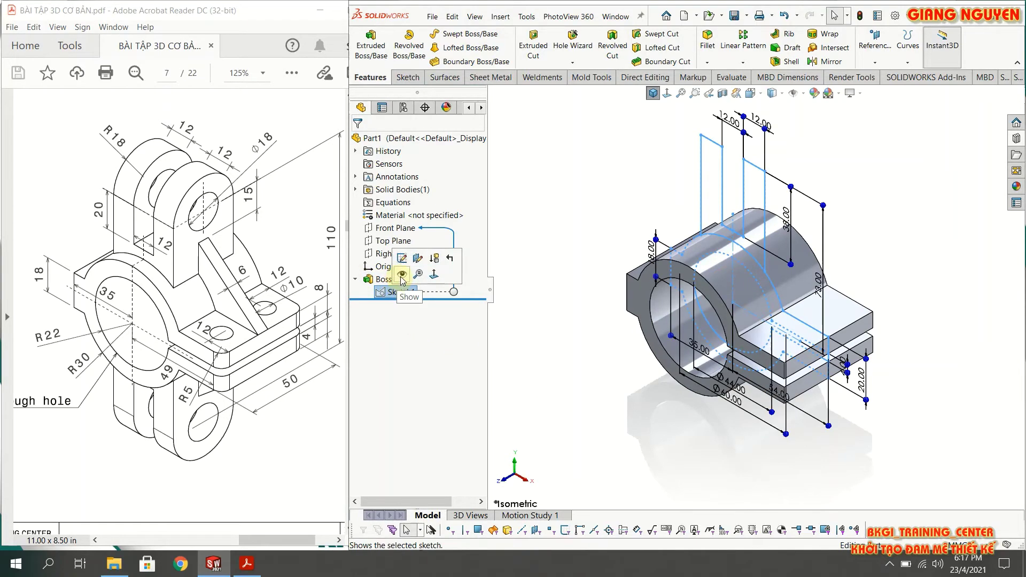
click(402, 274)
click(534, 352)
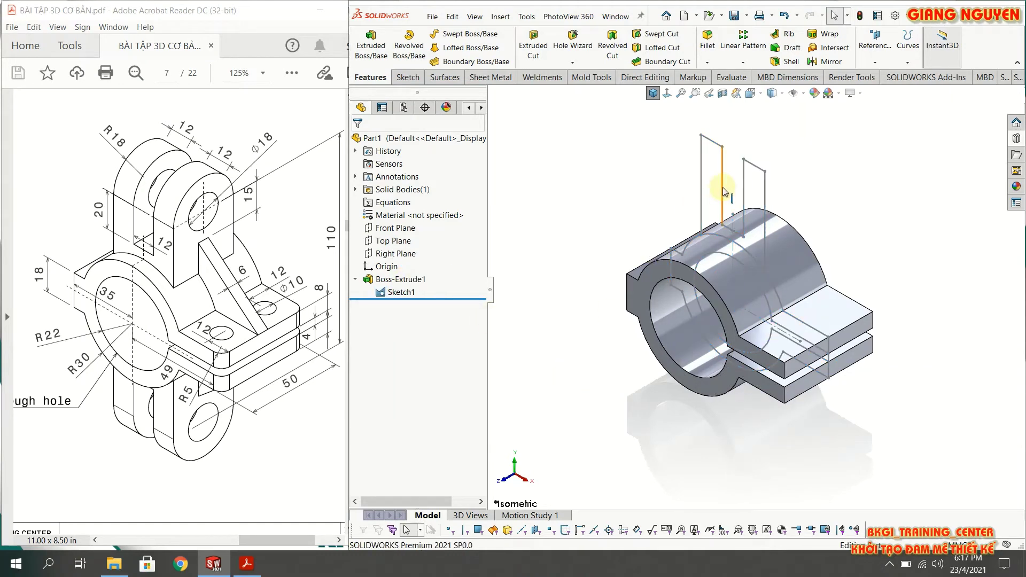
ctrl+middle_drag(722, 187, 720, 205)
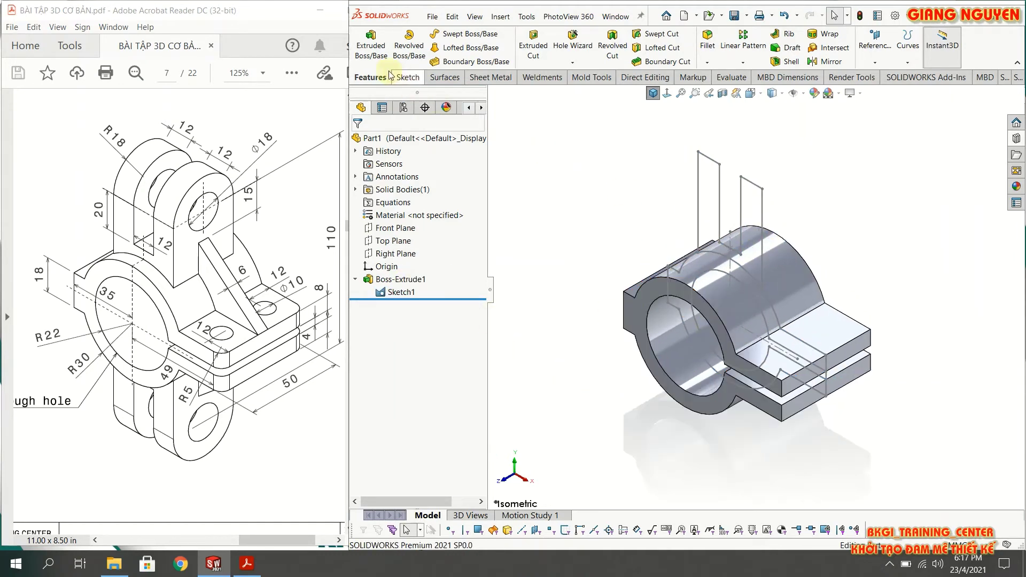
Step: Set up a solid (not thin) extrusion using only the U-shaped fork region of Sketch1
click(370, 45)
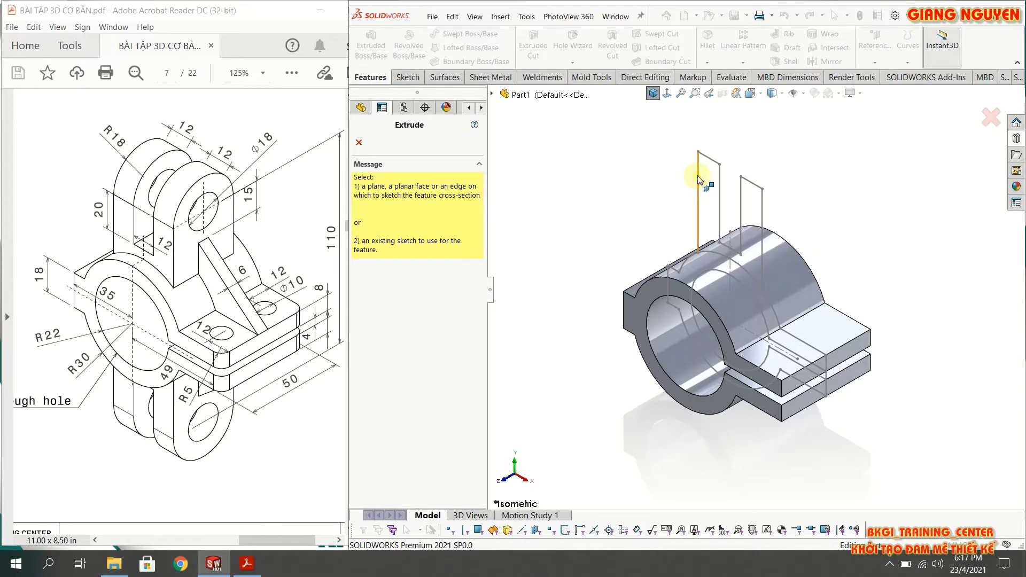
key(Escape)
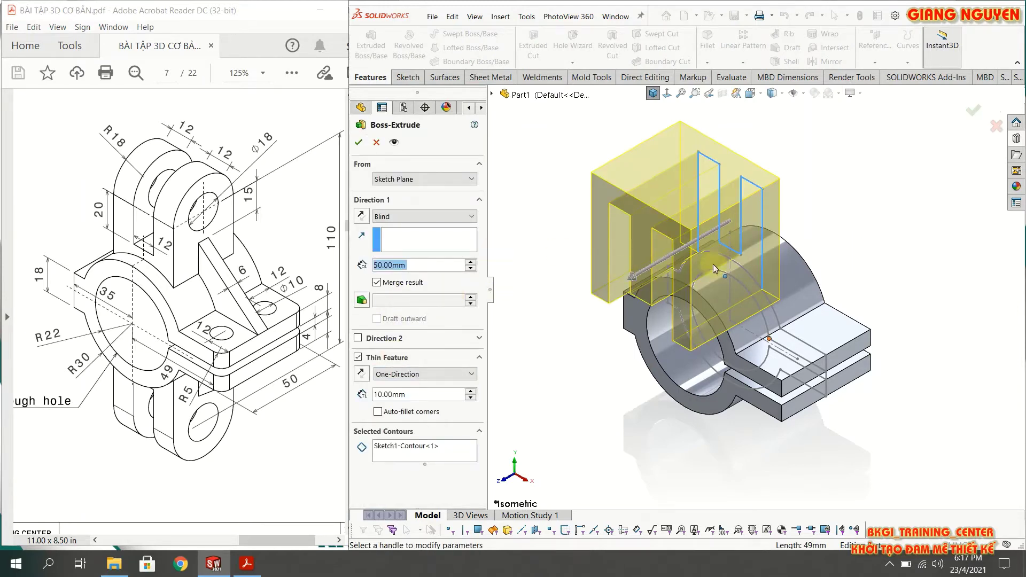
click(358, 357)
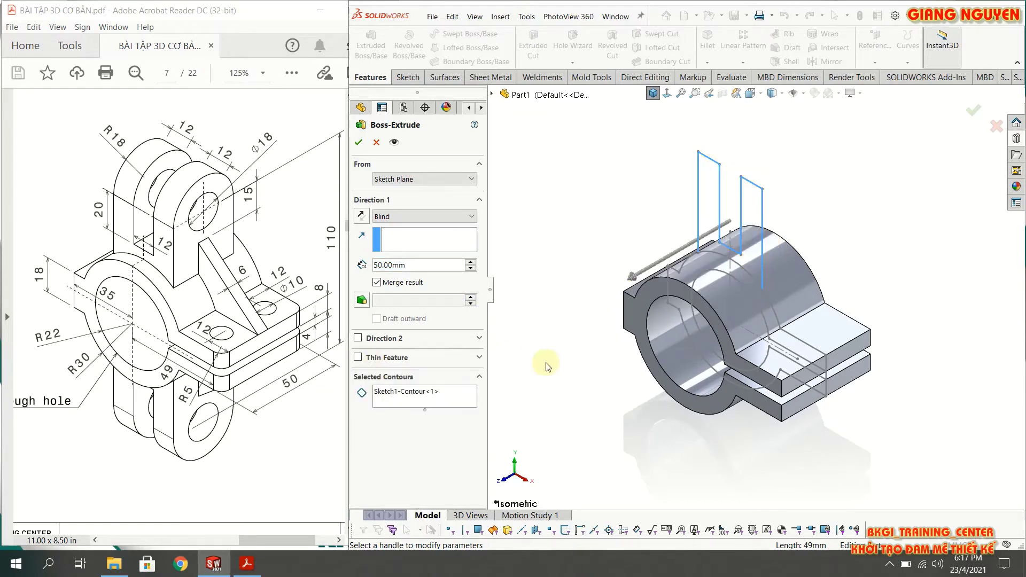
right_click(422, 399)
click(469, 406)
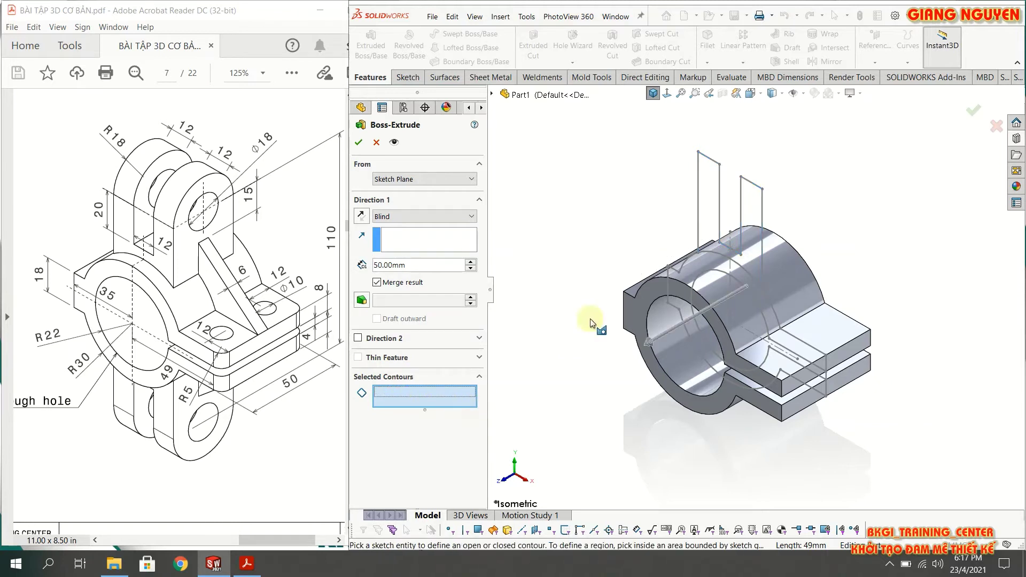
click(708, 215)
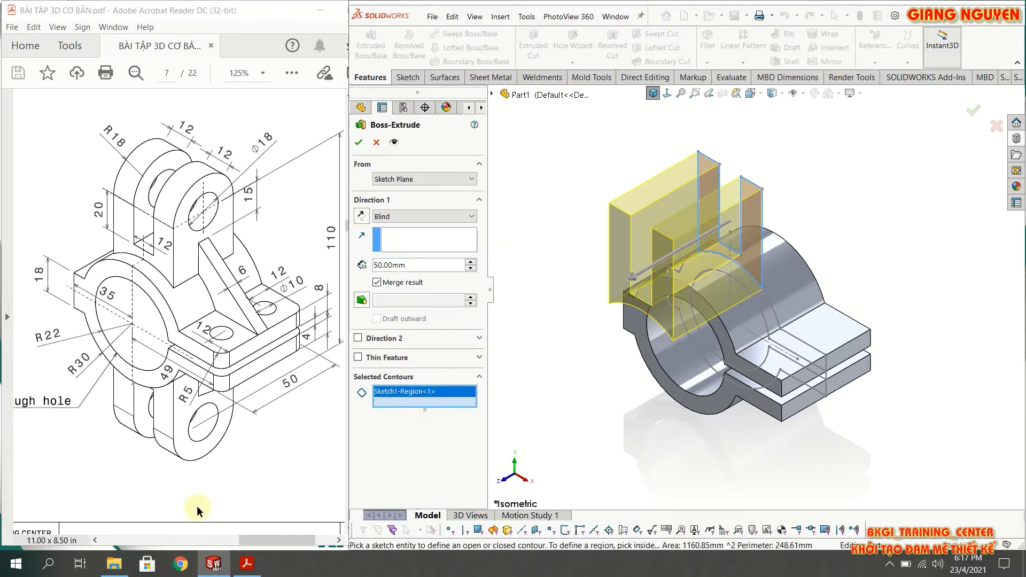
Step: Extrude the fork region Mid Plane to 36 mm as Boss-Extrude2
click(405, 216)
click(401, 291)
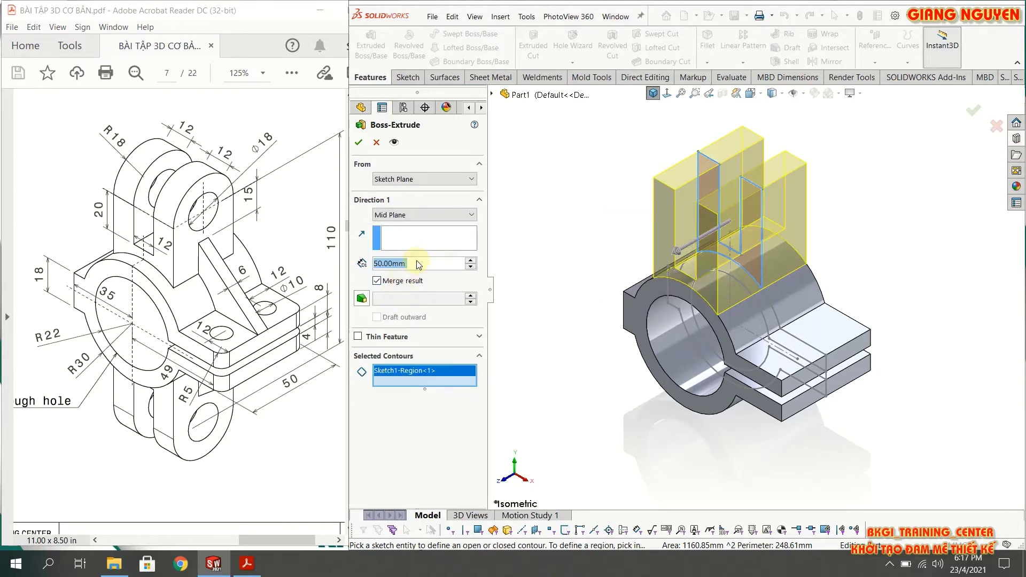
text(36)
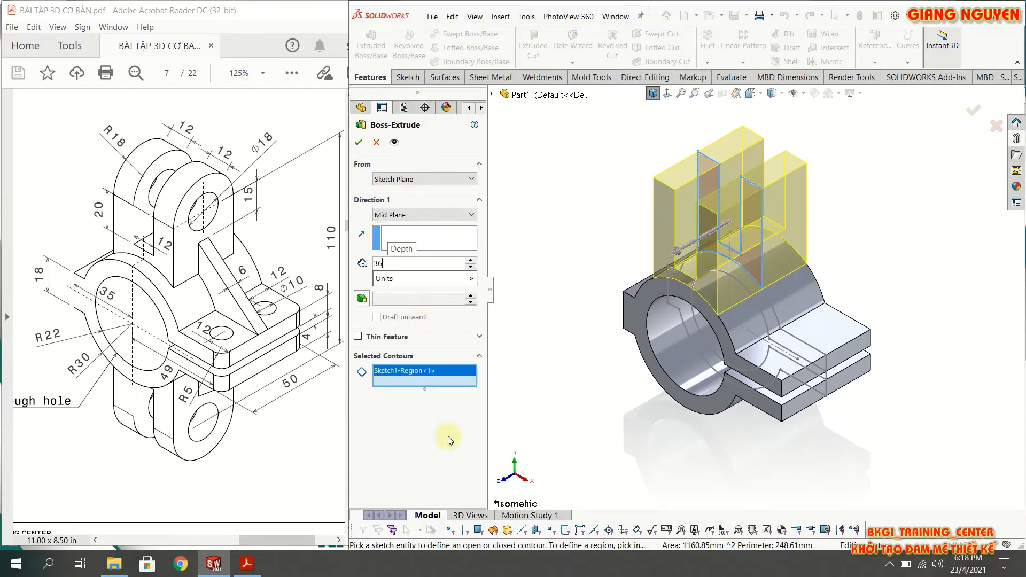
key(Return)
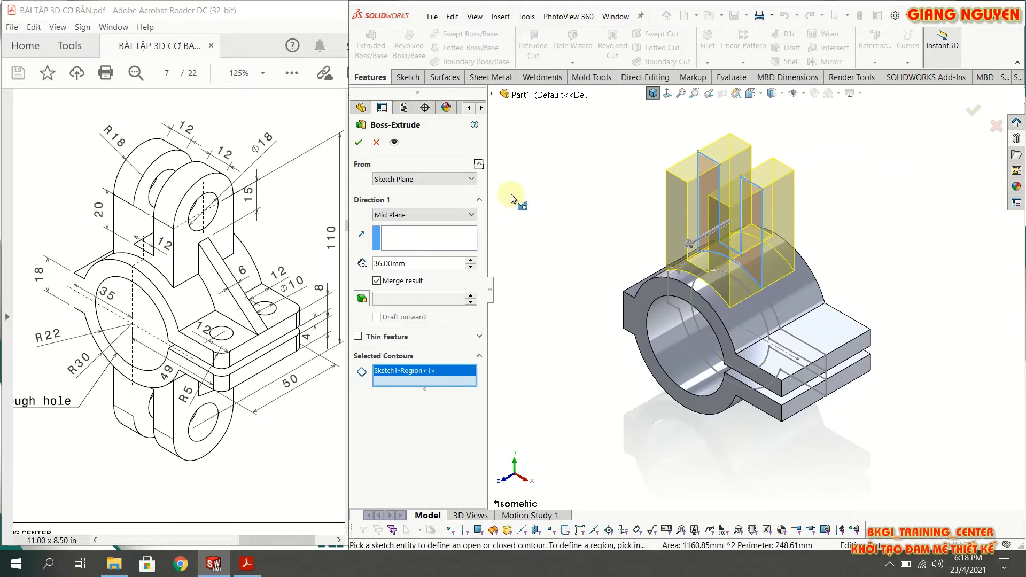
click(358, 143)
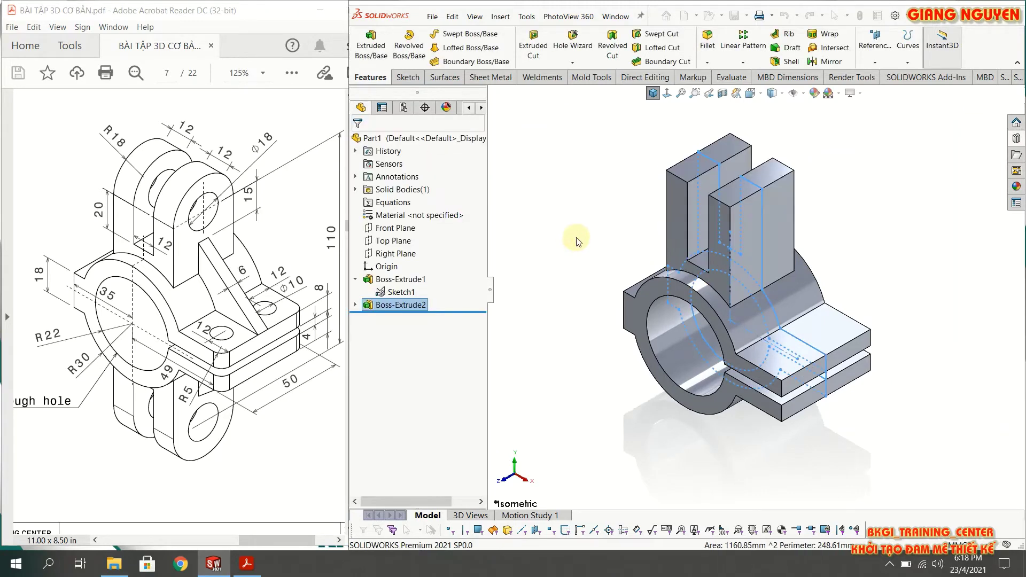
Step: Hide Sketch1 and fit the whole model in the view
scroll(748, 205, down, 2)
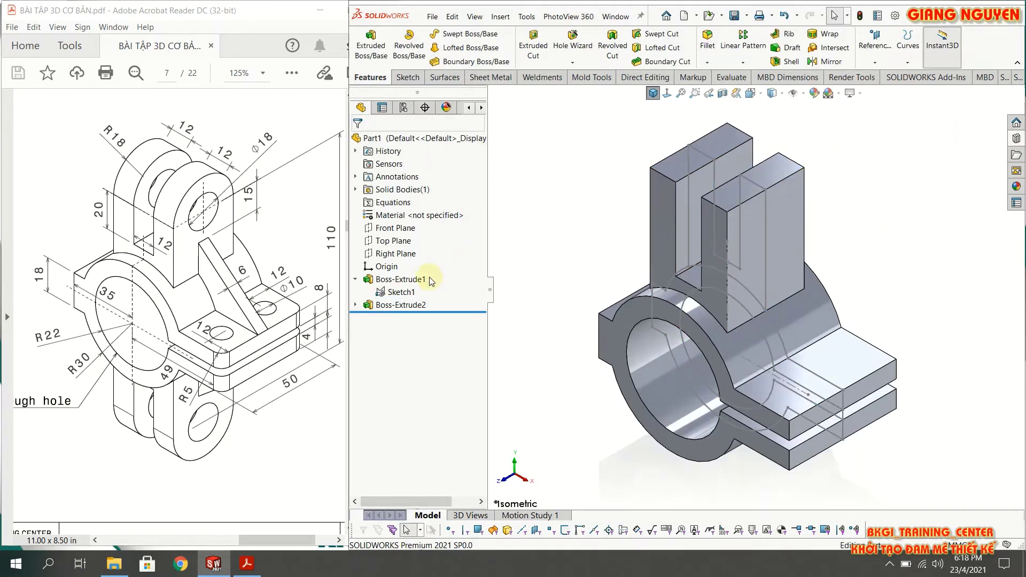
click(402, 292)
click(418, 278)
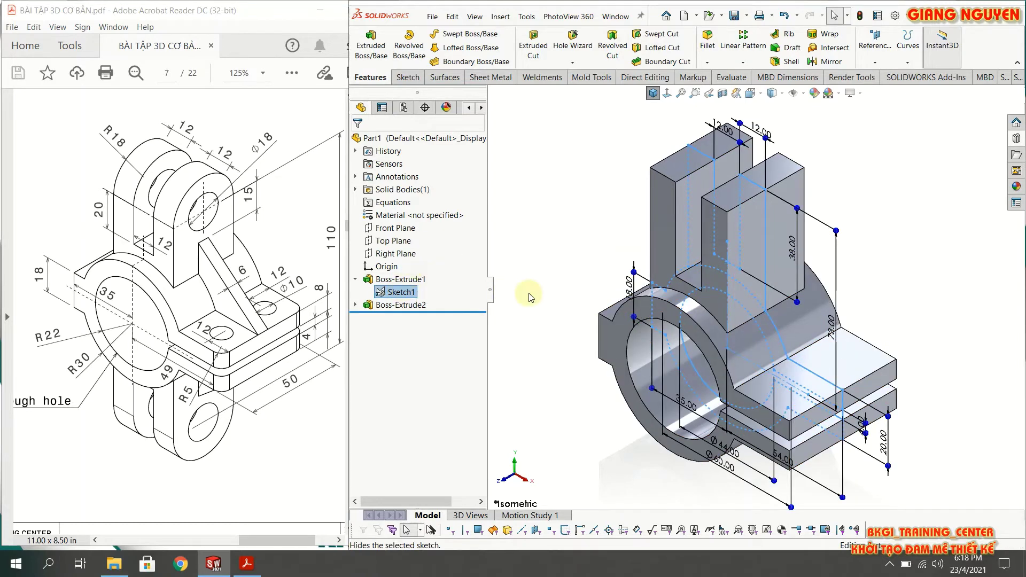
key(f)
scroll(791, 364, down, 1)
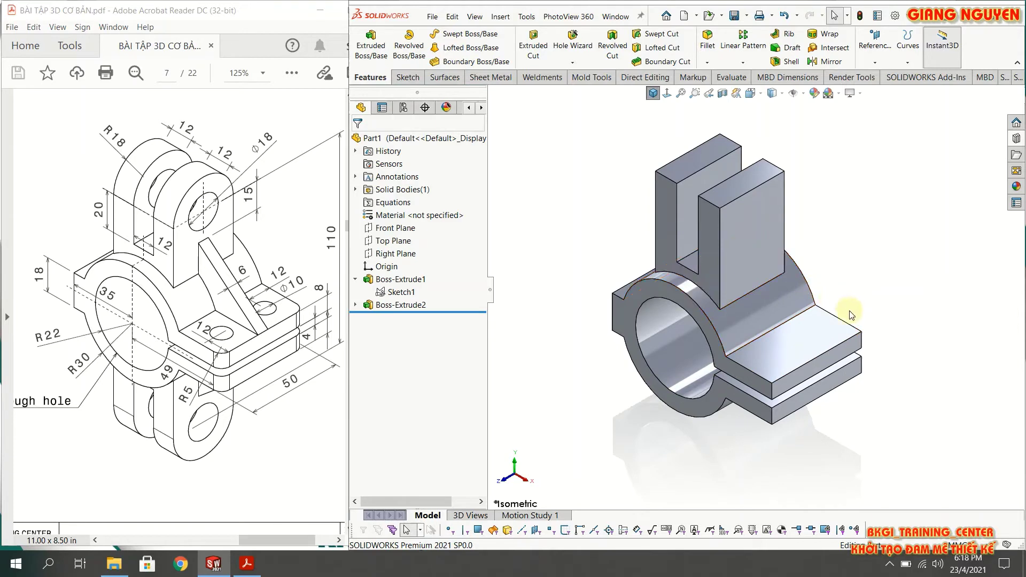
scroll(729, 350, down, 1)
scroll(716, 380, up, 2)
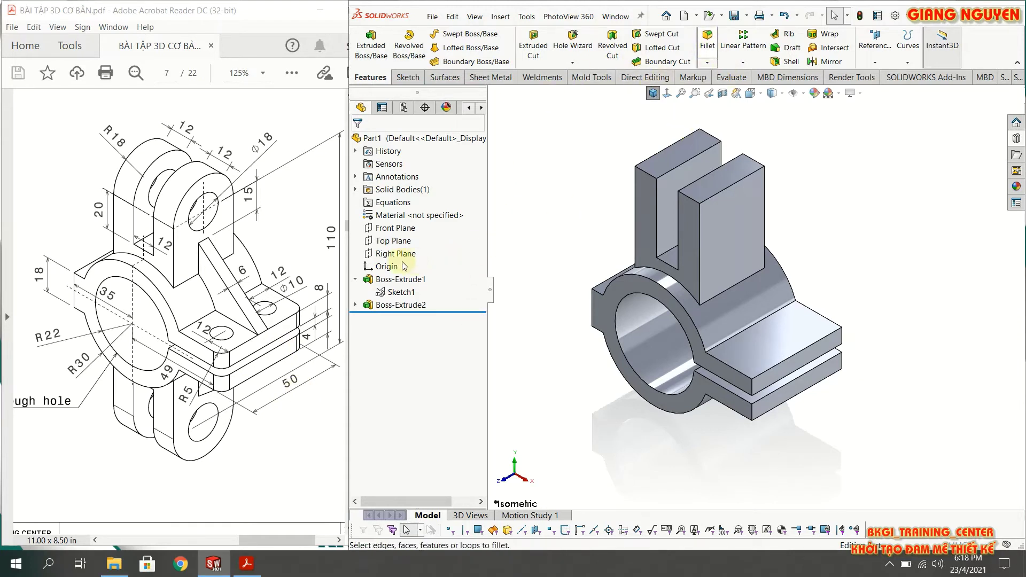
Step: Round the four vertical end edges of the split right lug with 5 mm fillets
text(5)
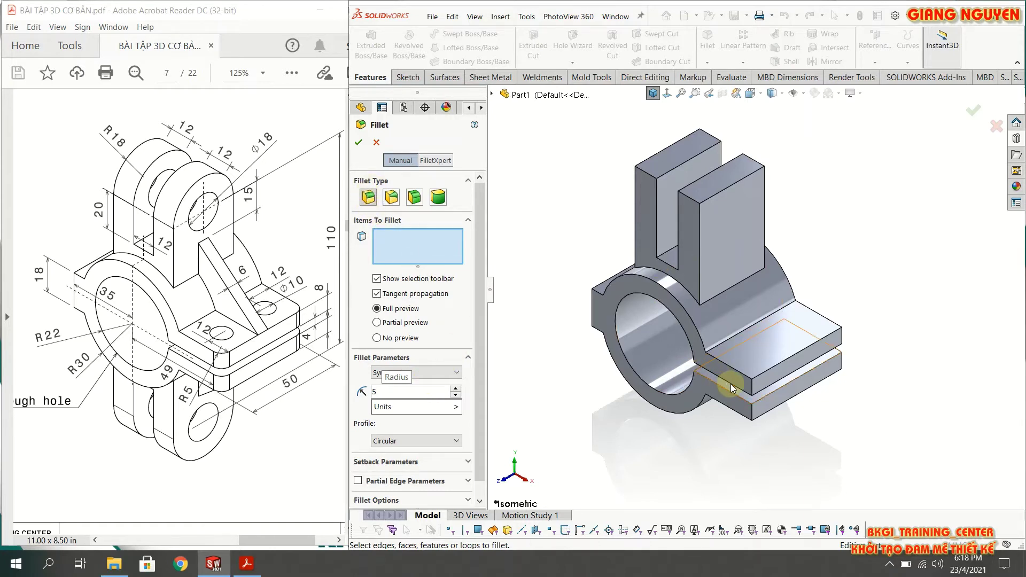
click(754, 386)
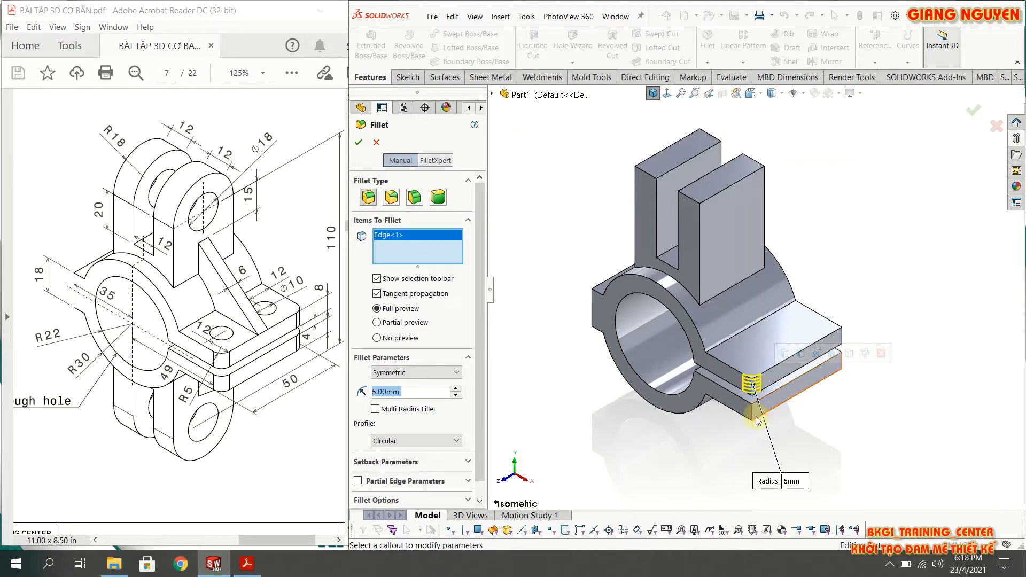
click(753, 414)
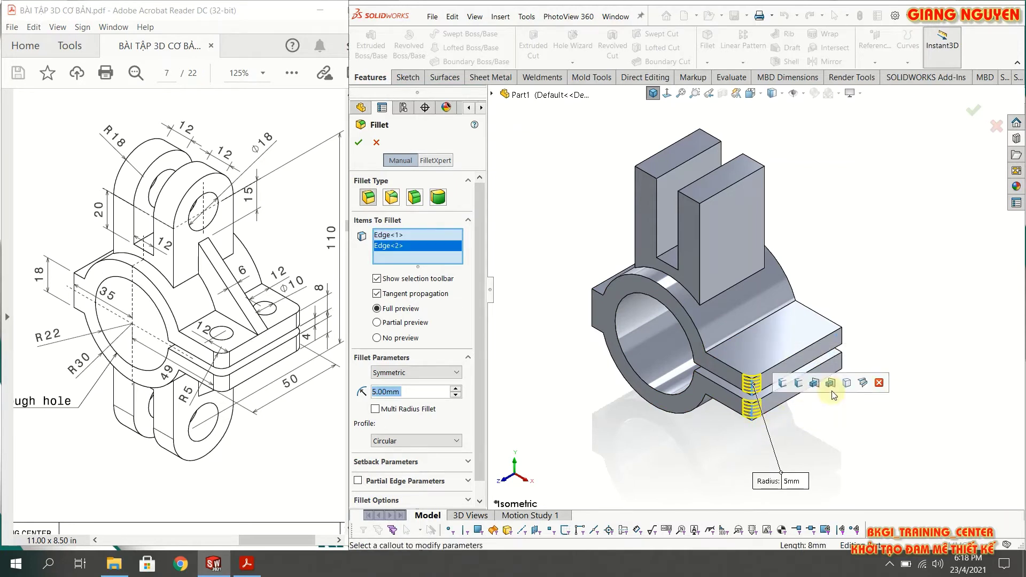
click(842, 350)
click(841, 337)
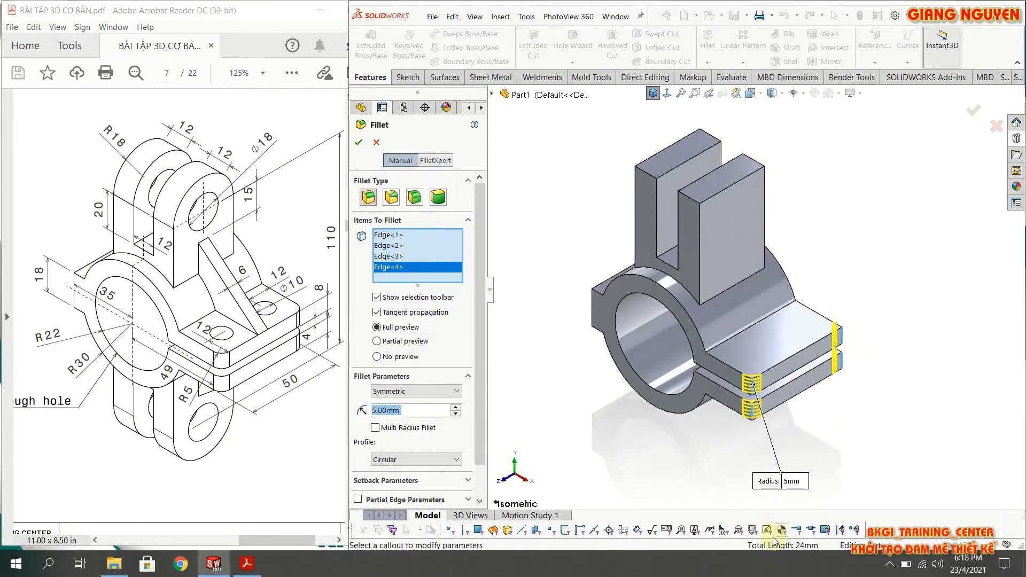
click(359, 143)
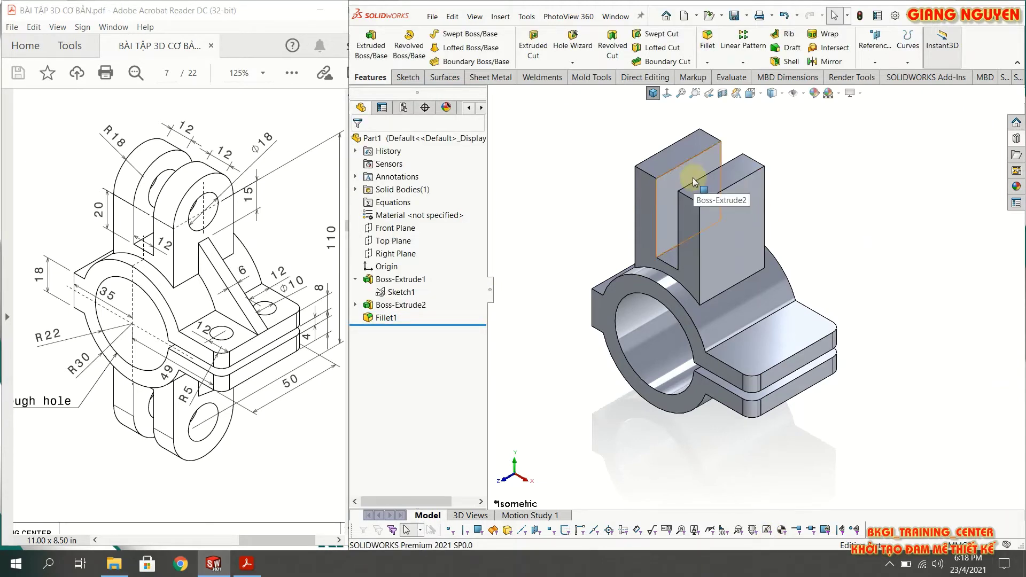
Step: Set an 18 mm fillet radius and select the two fork top edges
scroll(704, 199, down, 1)
scroll(704, 199, up, 1)
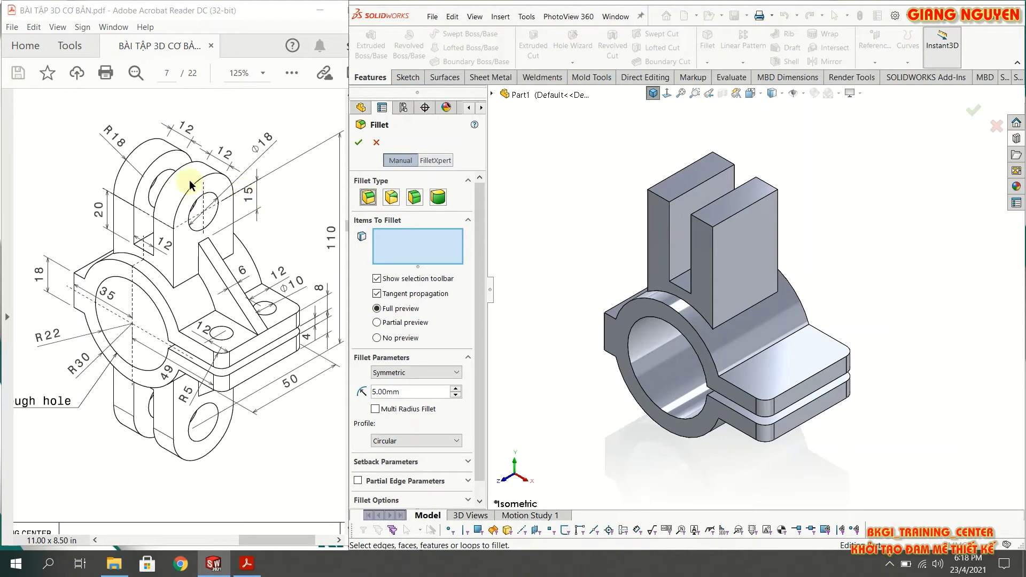
drag(406, 394, 361, 391)
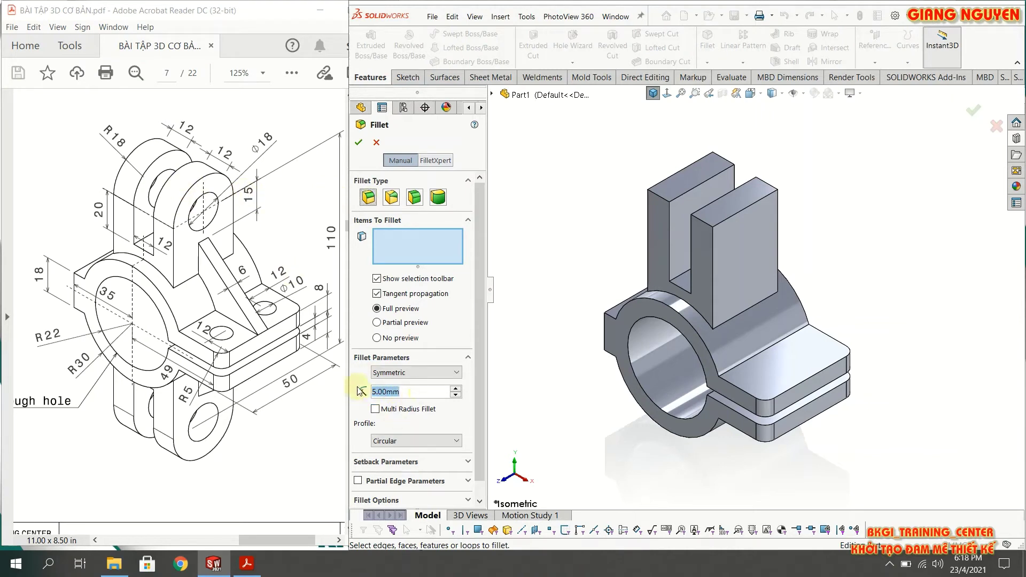
text(18)
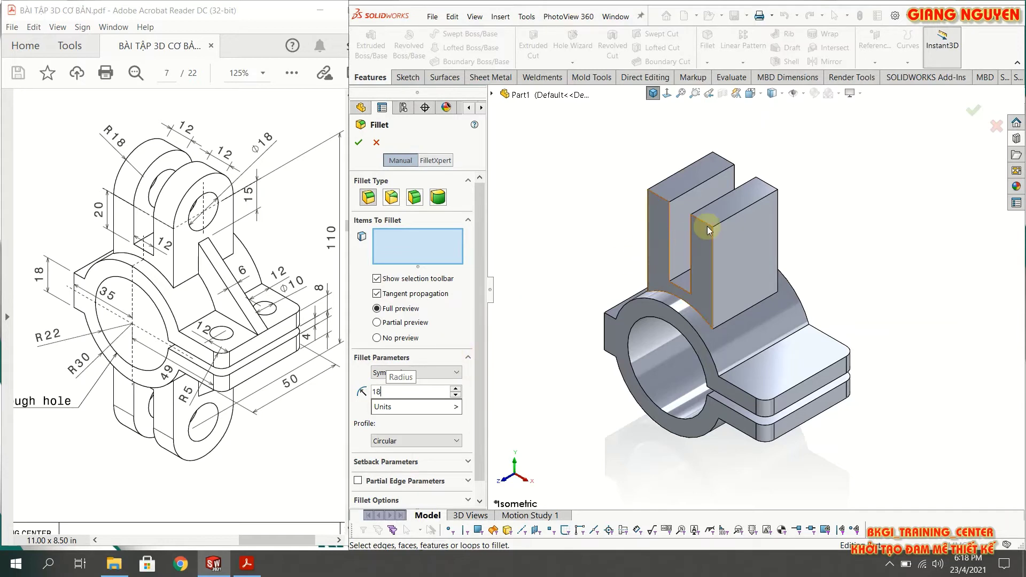
click(664, 289)
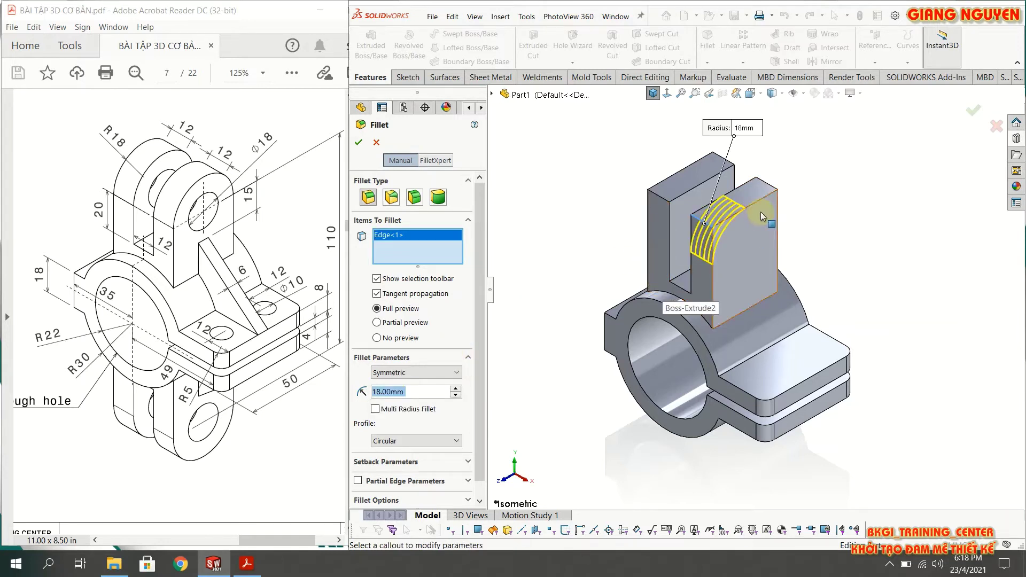
click(765, 188)
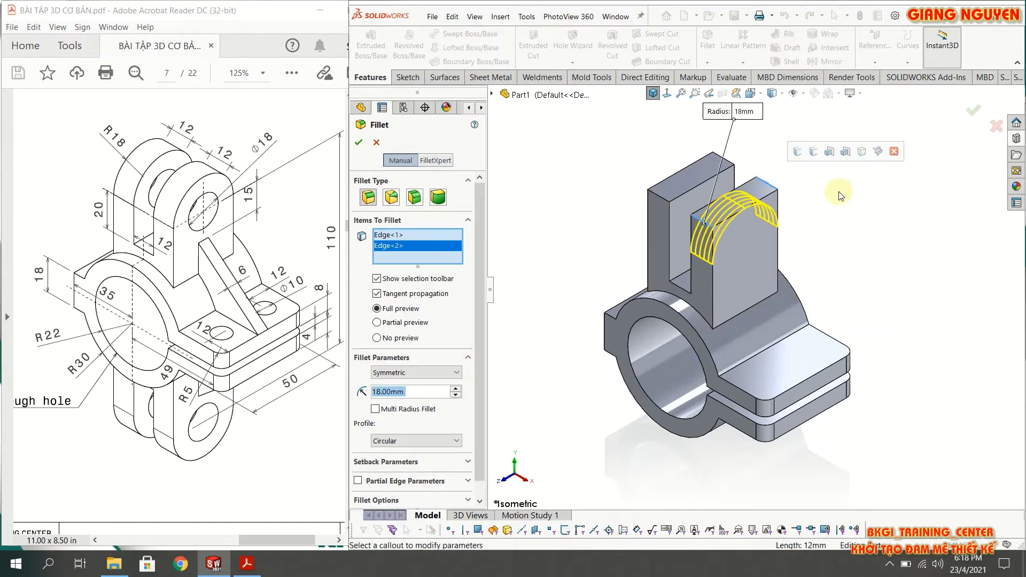
Step: Apply the 18 mm Fillet2 and zoom in and out to inspect the rounded prong
scroll(755, 226, down, 3)
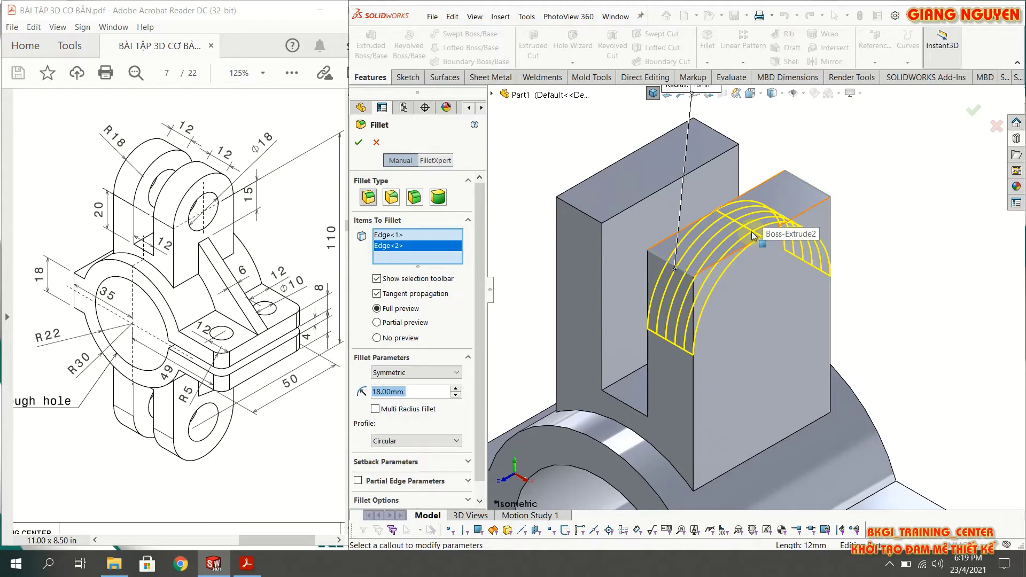
scroll(753, 235, up, 2)
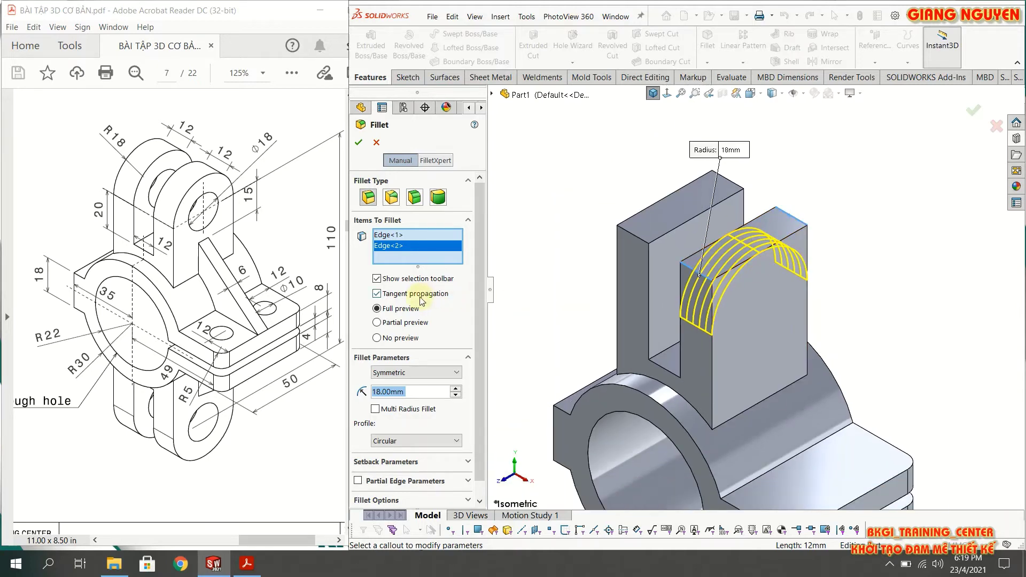
click(377, 278)
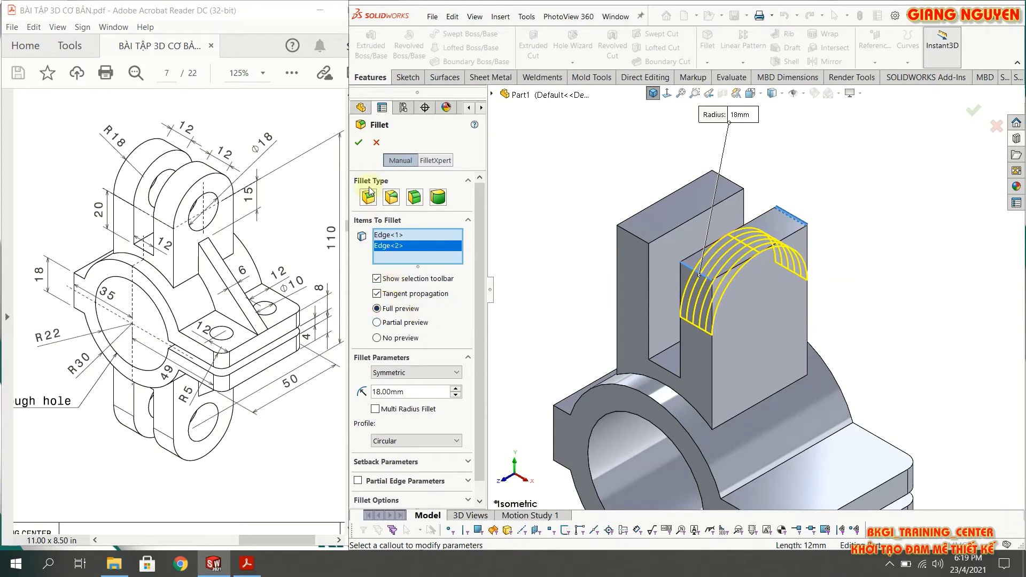
click(358, 142)
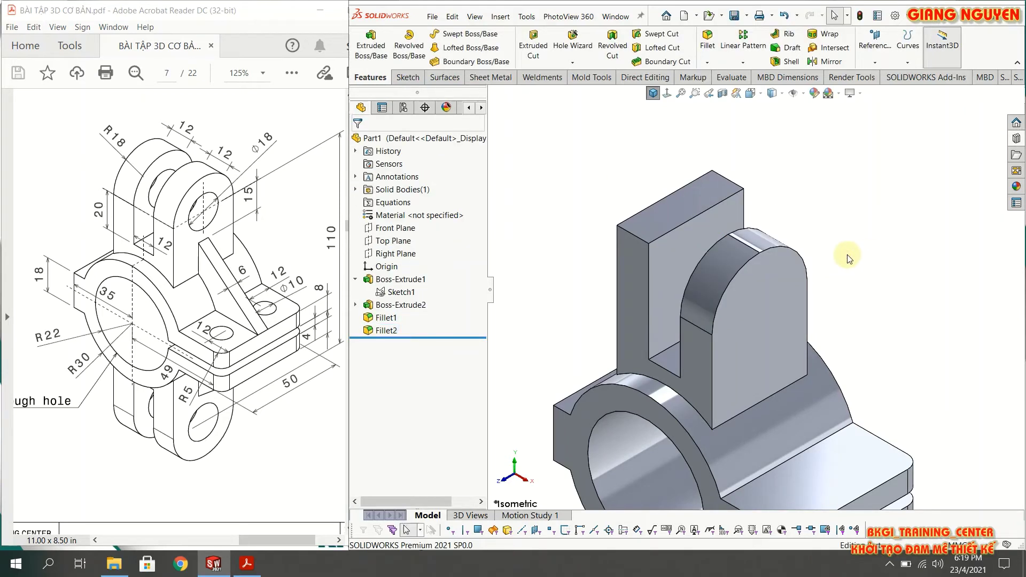
scroll(705, 246, down, 3)
scroll(694, 240, down, 2)
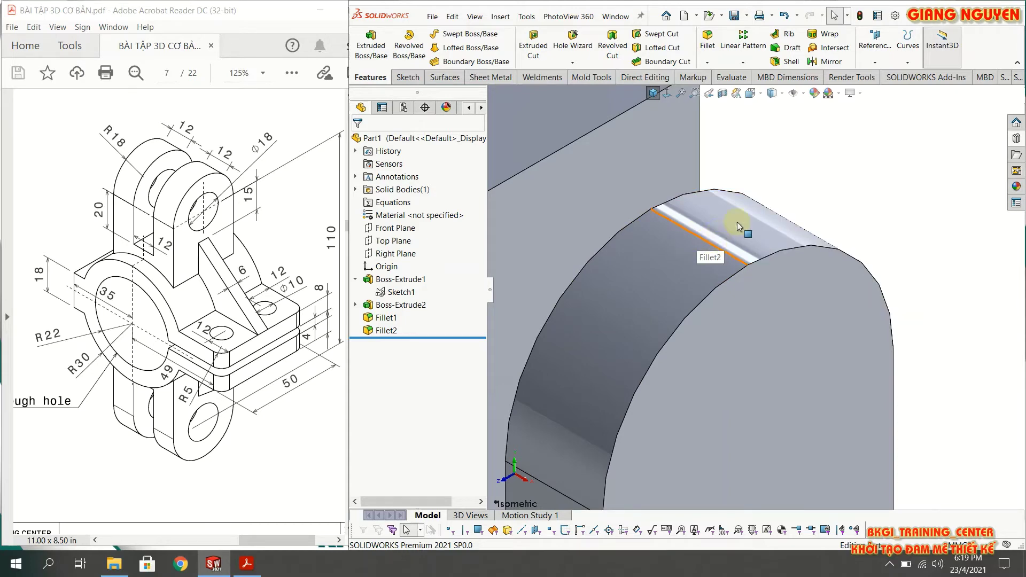
scroll(737, 222, up, 3)
scroll(737, 222, up, 2)
scroll(737, 251, down, 2)
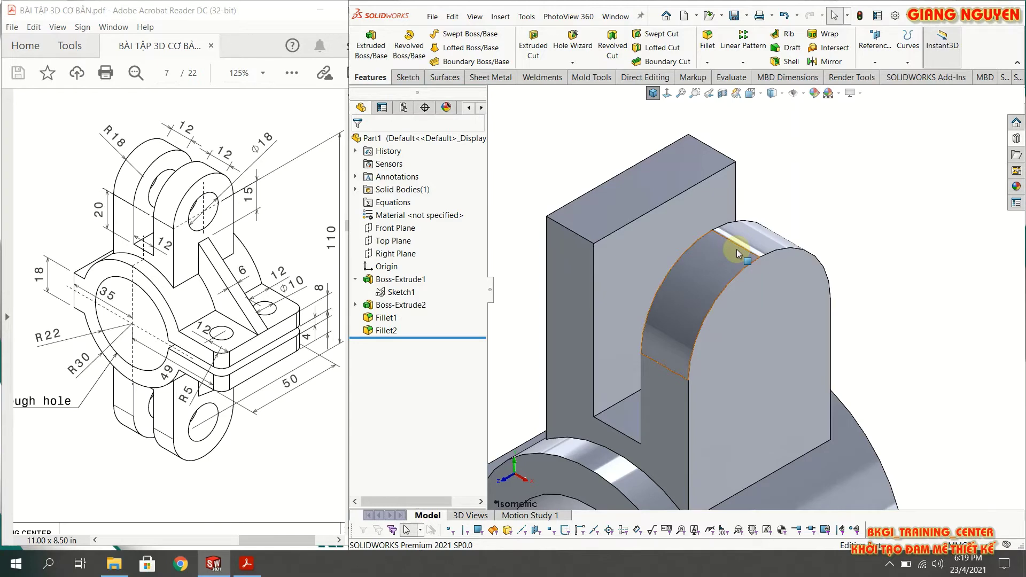
Step: Delete the Fillet2 feature from the part
right_click(376, 331)
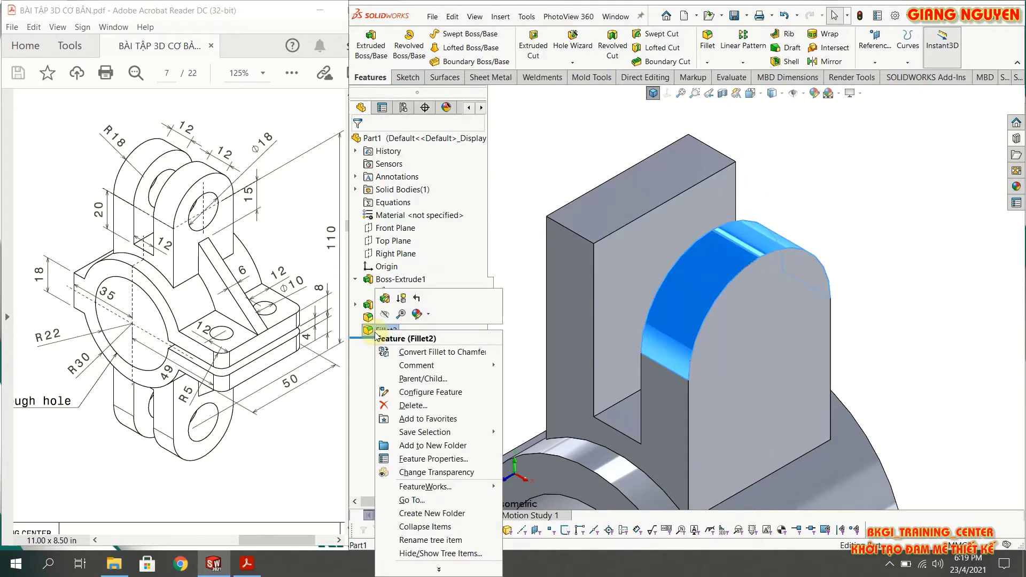
click(409, 406)
click(606, 182)
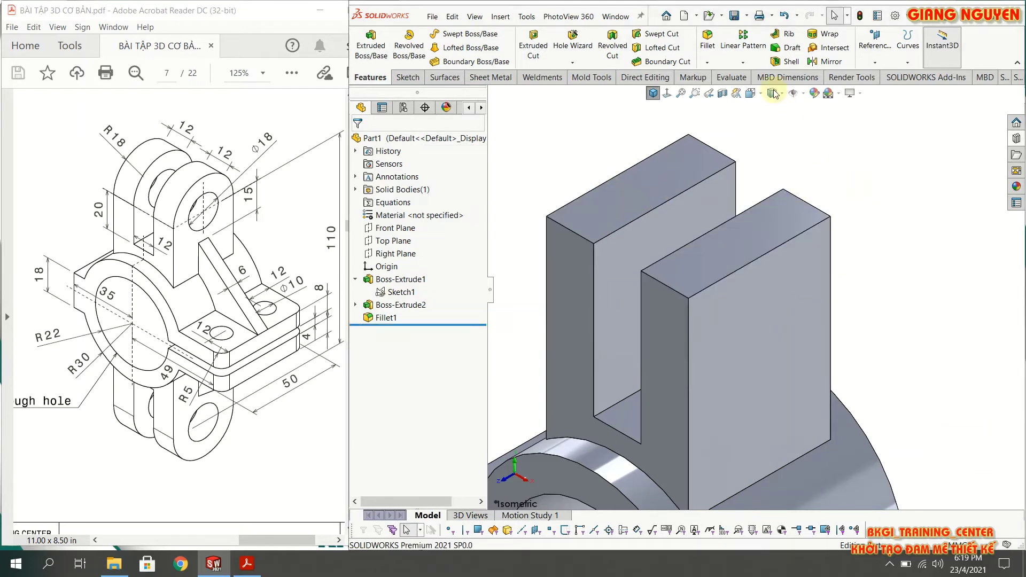
Step: Set up a full round fillet on the front lug's inner side, top and outer side faces
click(708, 42)
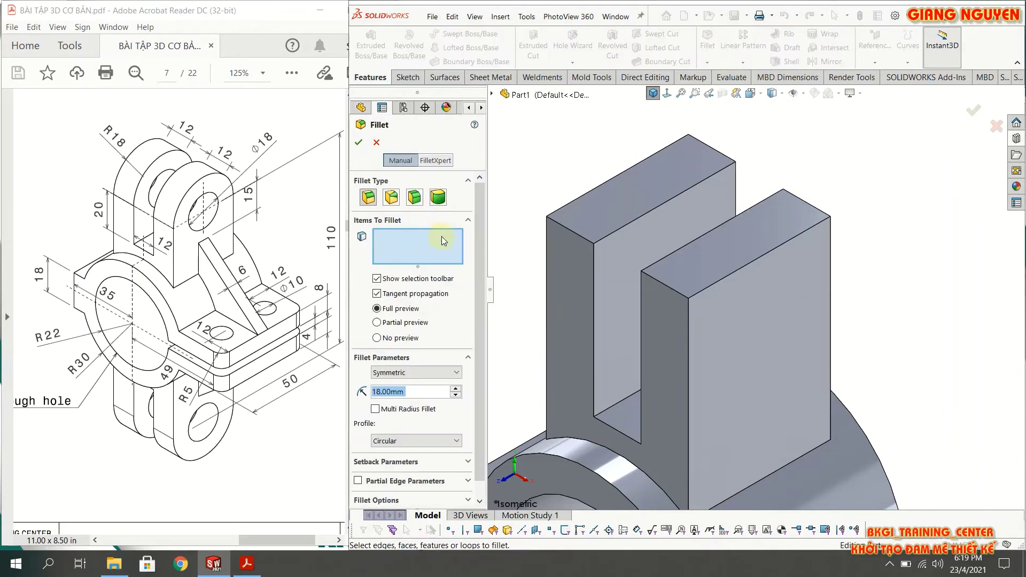
click(438, 198)
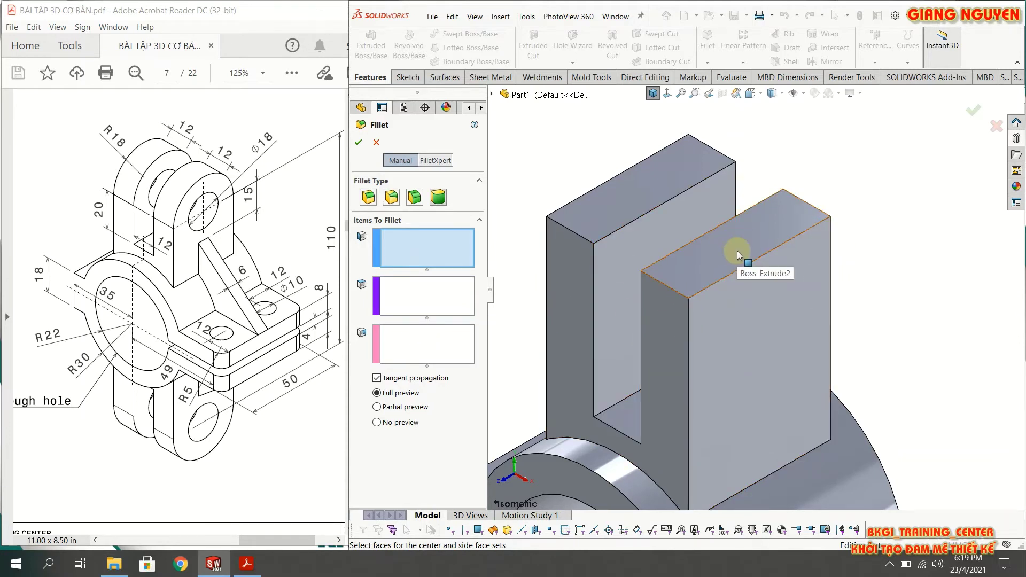
click(661, 326)
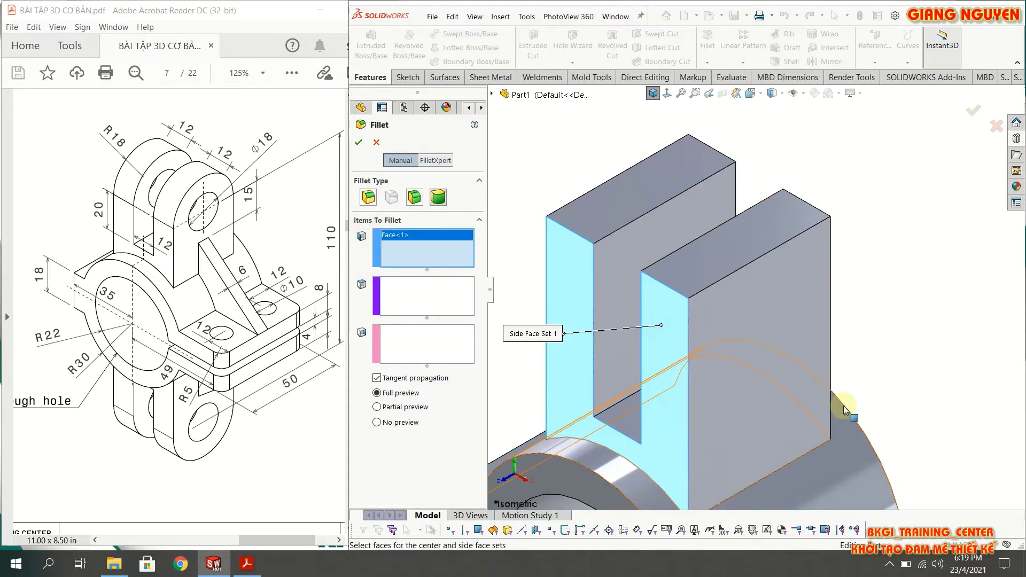
click(421, 294)
click(717, 249)
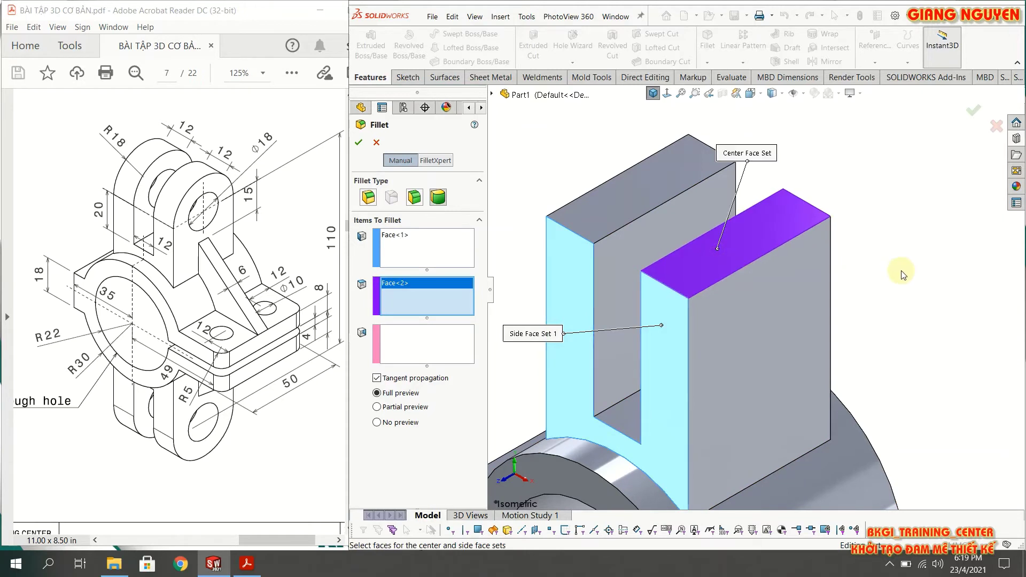
click(639, 197)
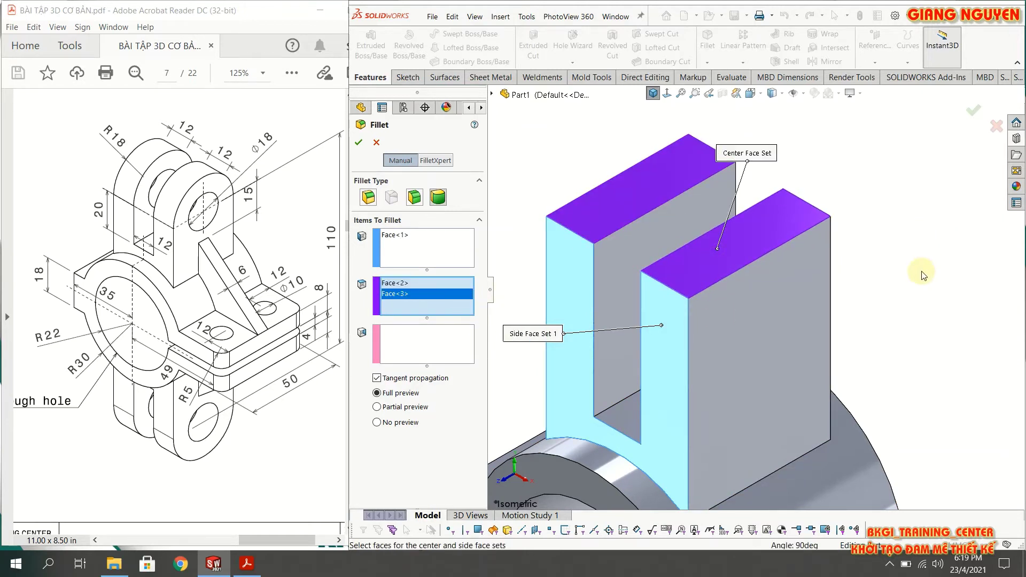
click(453, 340)
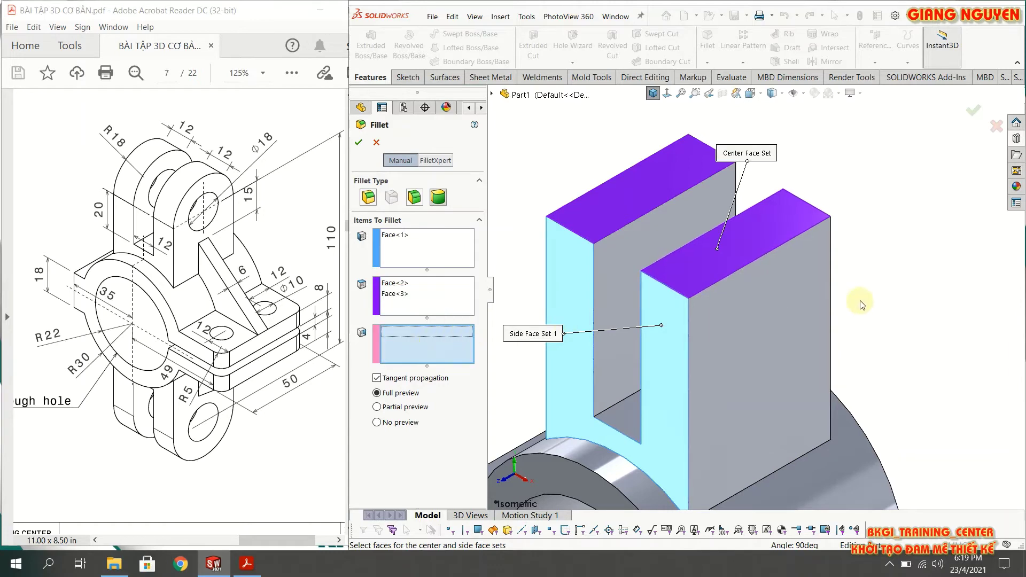
middle_drag(858, 298, 871, 330)
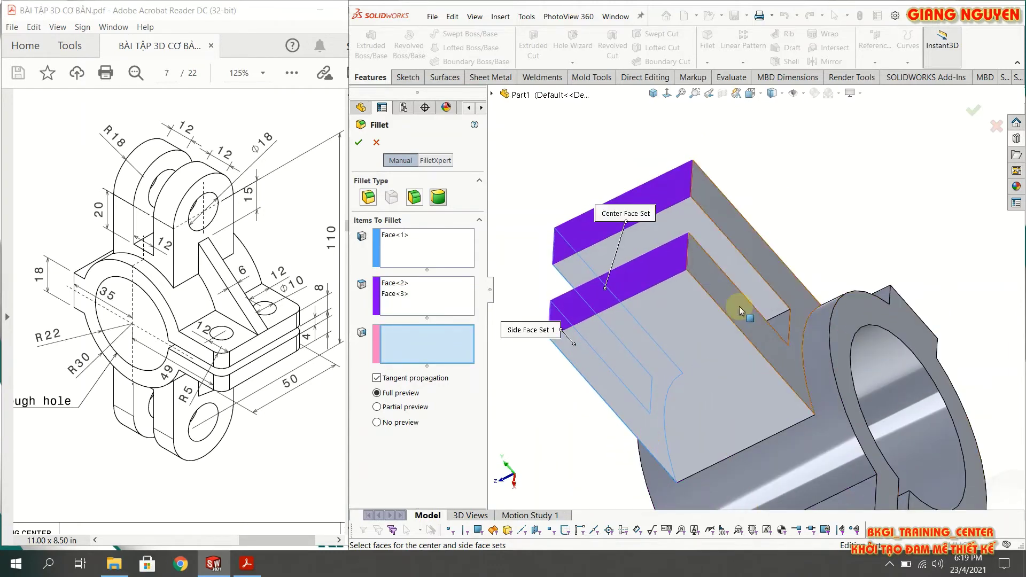
click(714, 290)
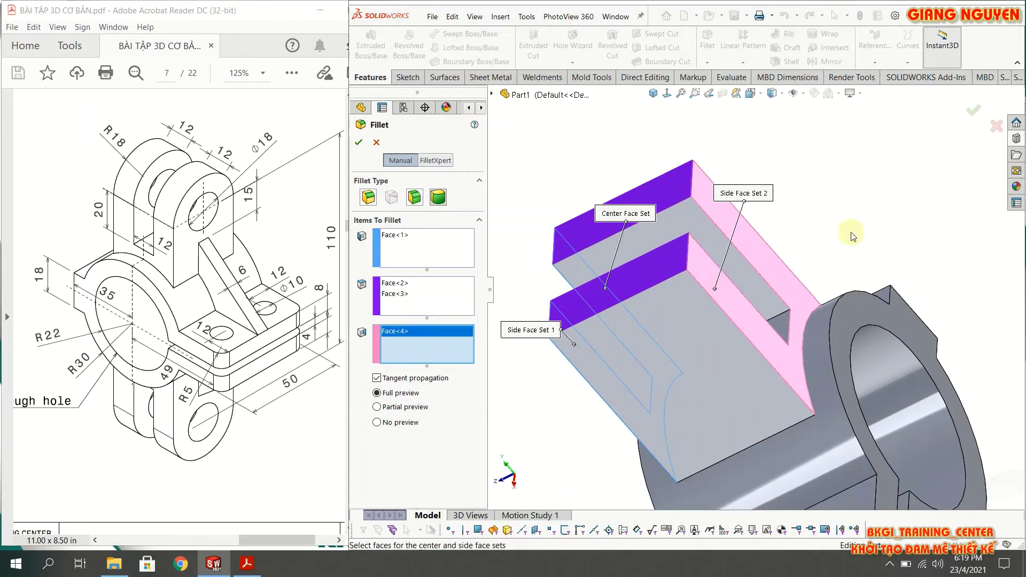
middle_drag(855, 213, 887, 211)
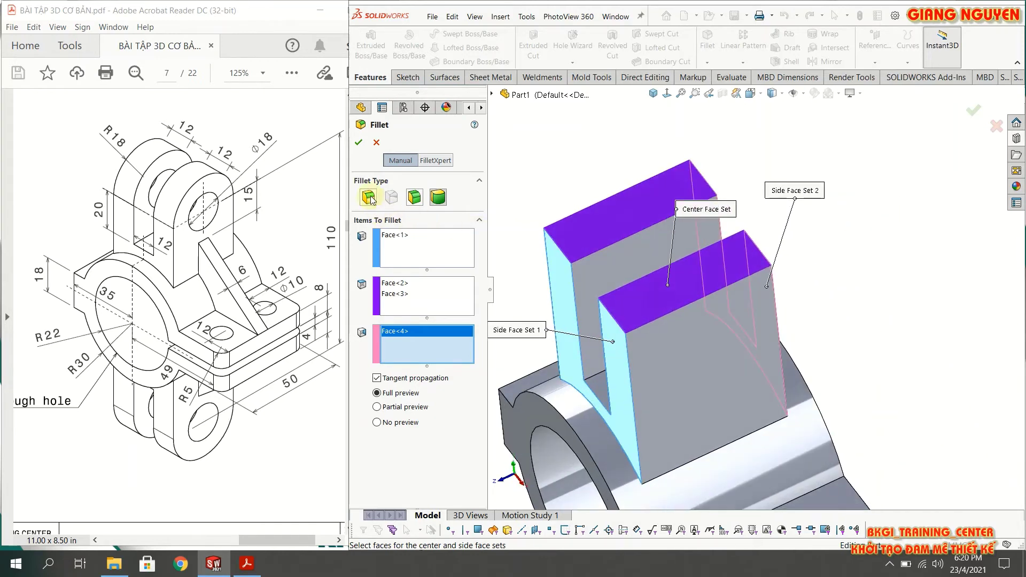
Step: Remove the extra back-block top face from the centre faces and accept the full round as Fillet4
click(359, 145)
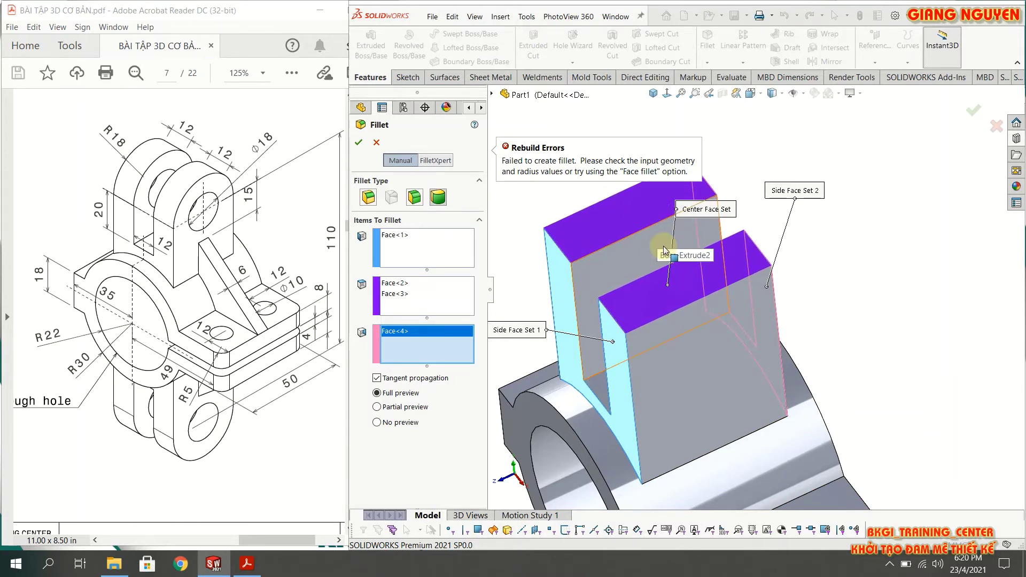
click(399, 294)
right_click(400, 294)
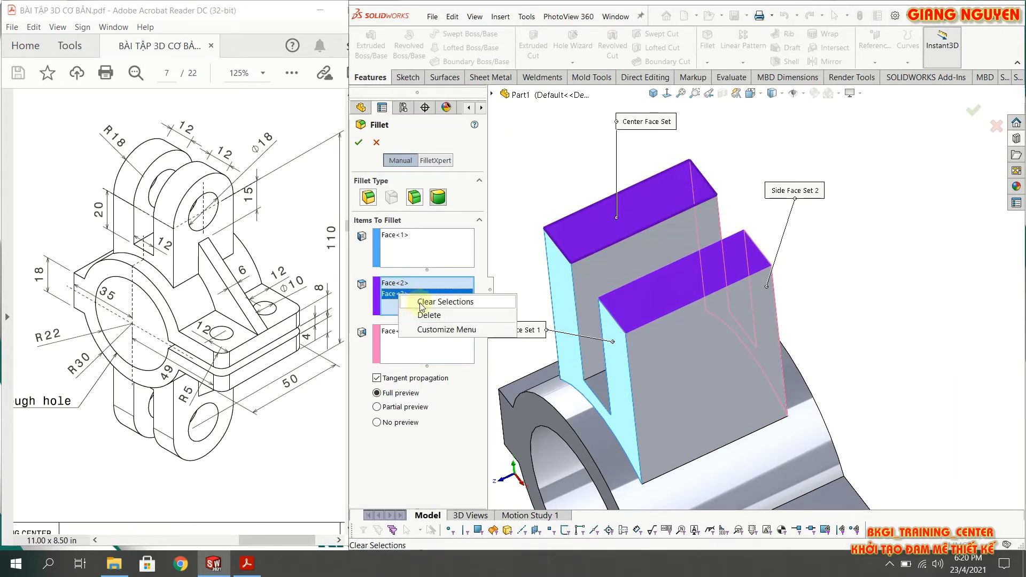
click(417, 314)
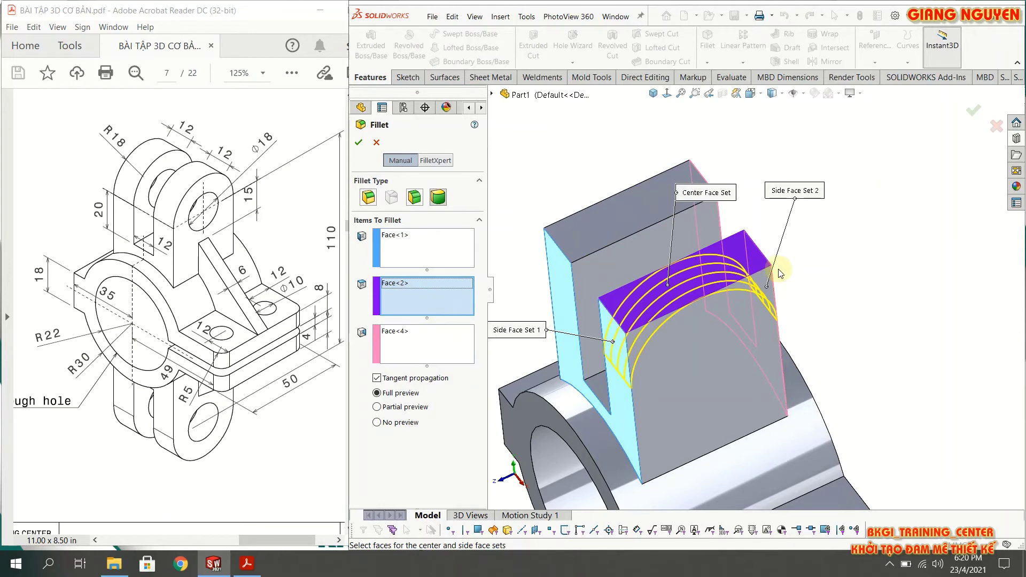
key(Return)
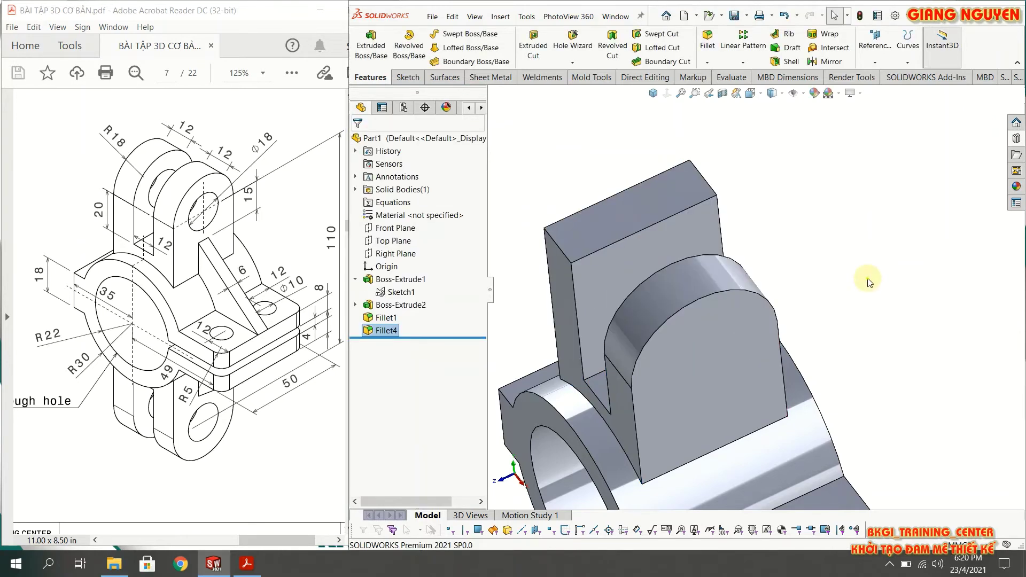
scroll(691, 283, down, 3)
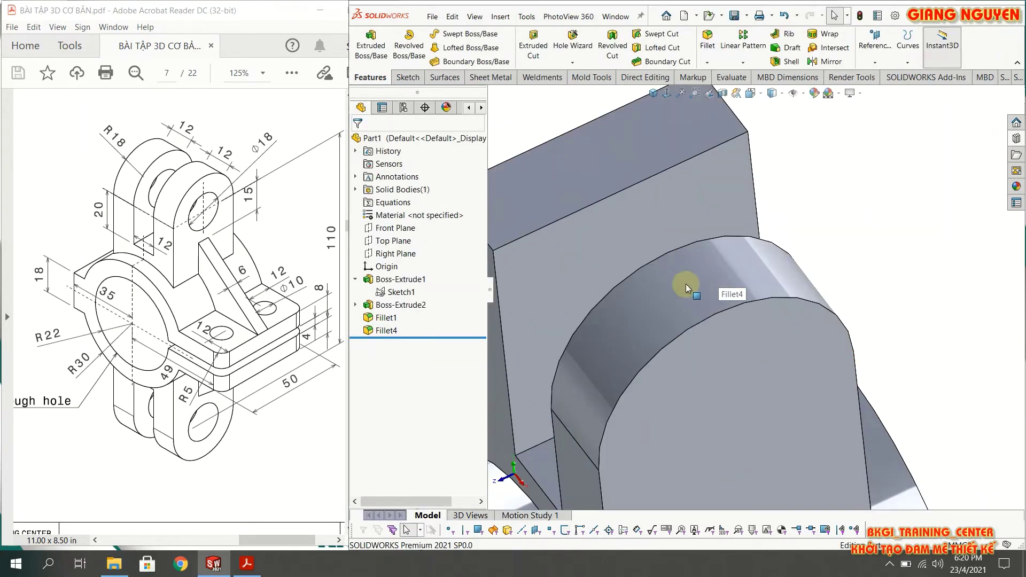
scroll(943, 280, up, 3)
scroll(814, 286, down, 2)
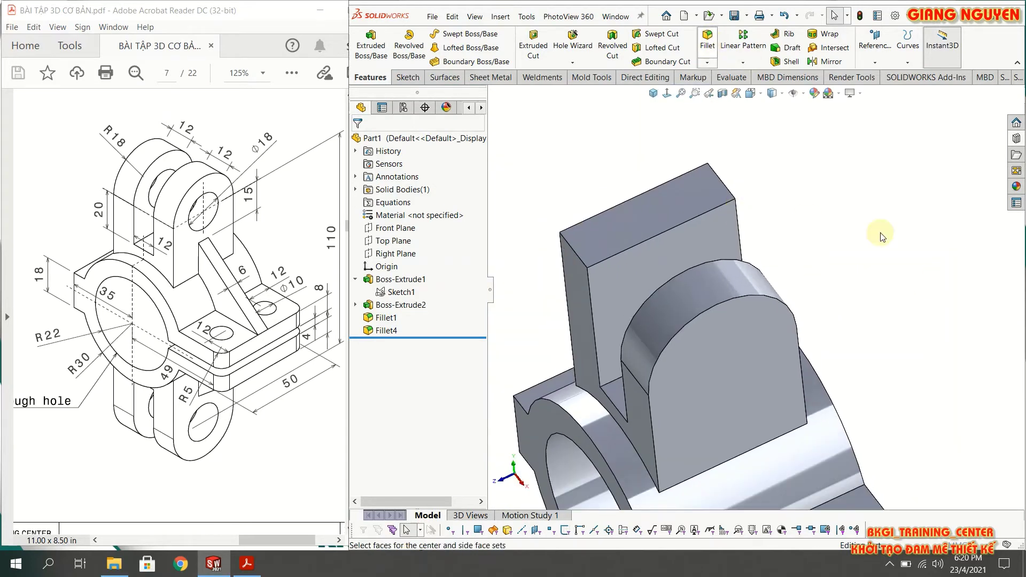
scroll(879, 233, up, 1)
Step: Full-round fillet the back lug's top using its inner, top and outer faces (Fillet5)
click(600, 280)
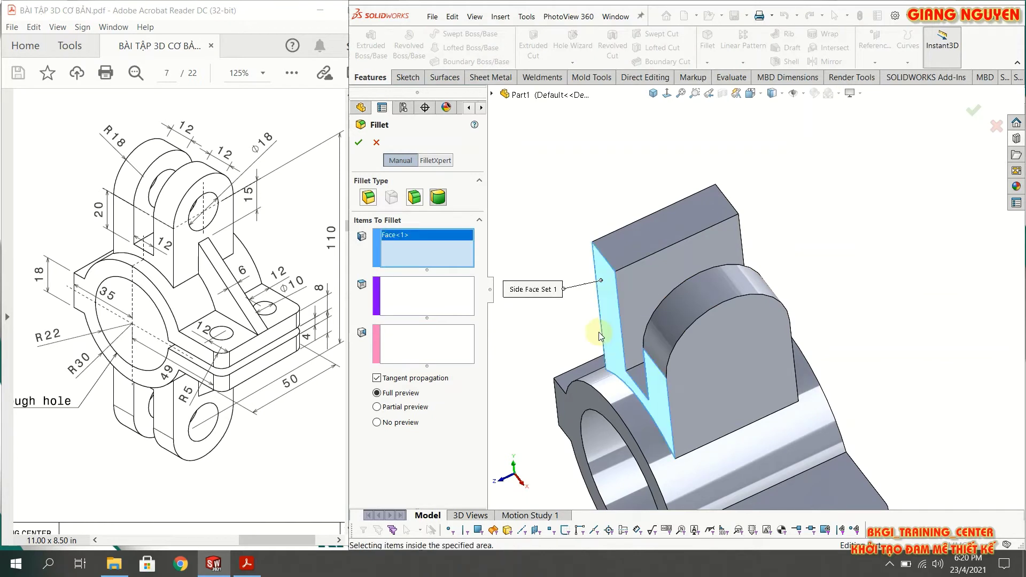
click(653, 238)
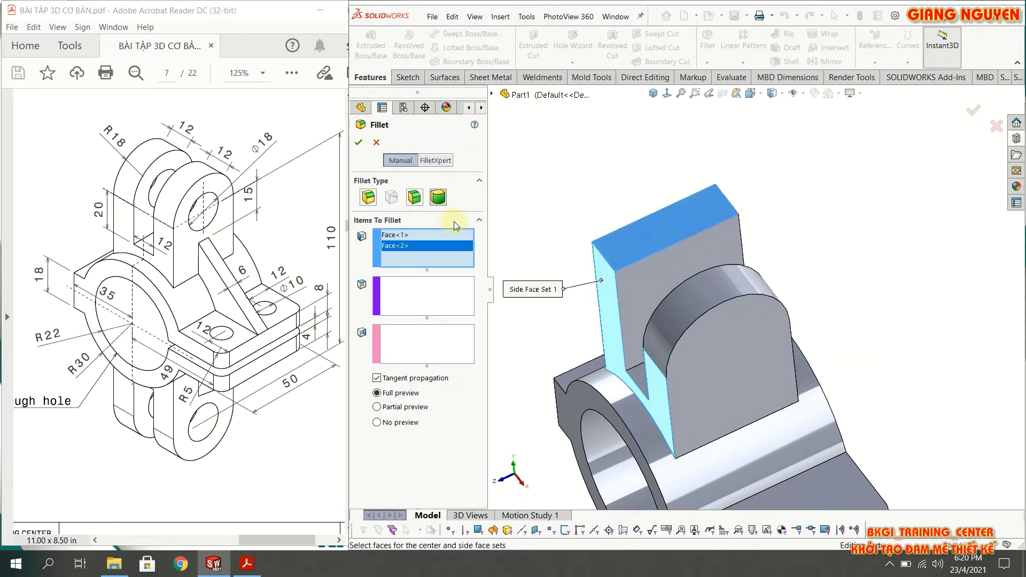
right_click(416, 246)
click(443, 267)
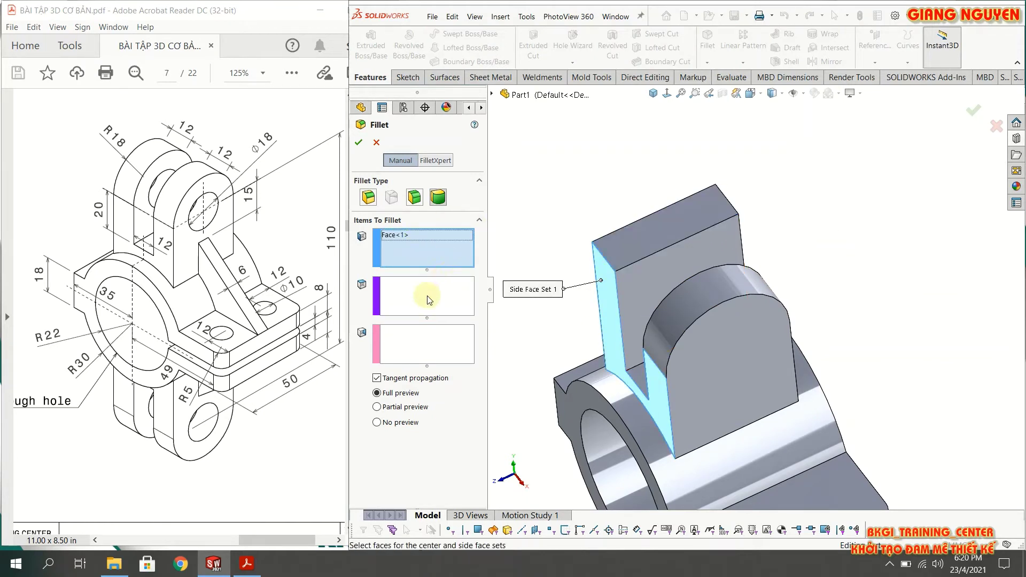
click(422, 293)
click(597, 250)
click(427, 334)
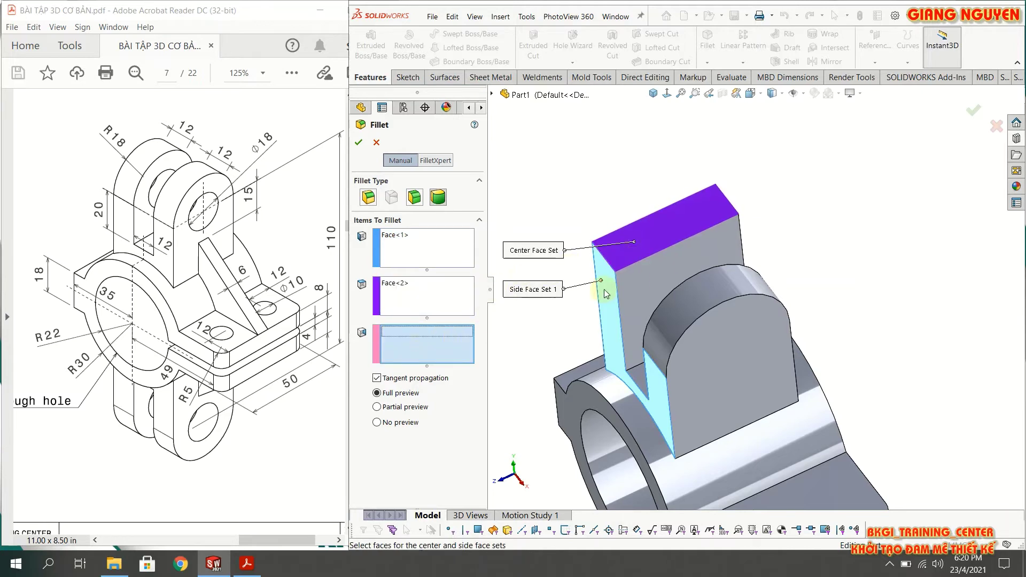
middle_drag(791, 247, 778, 251)
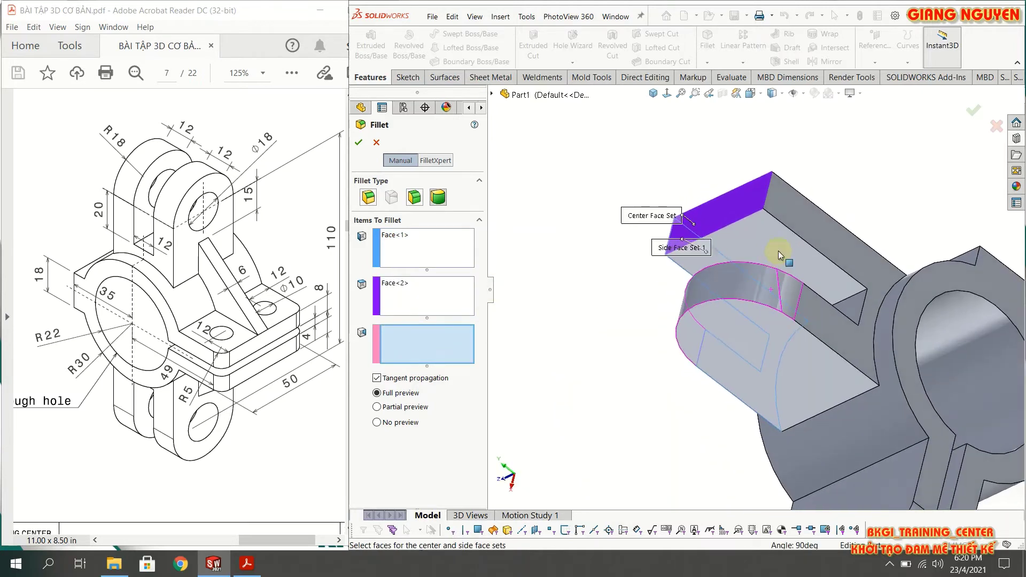
click(797, 203)
click(358, 143)
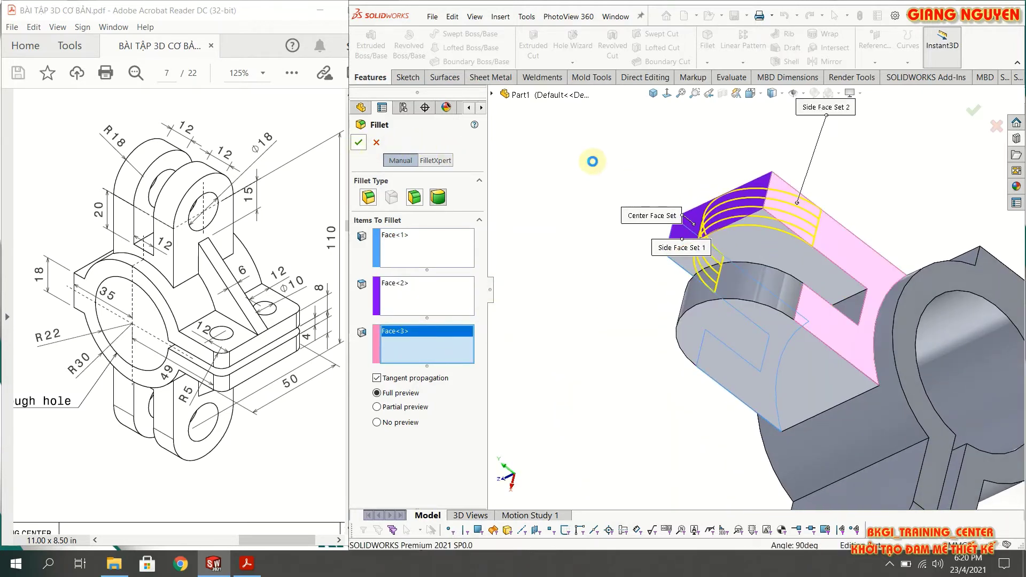
Step: Return to isometric view and zoom to inspect both semicircular fork lug tops
key(ctrl+7)
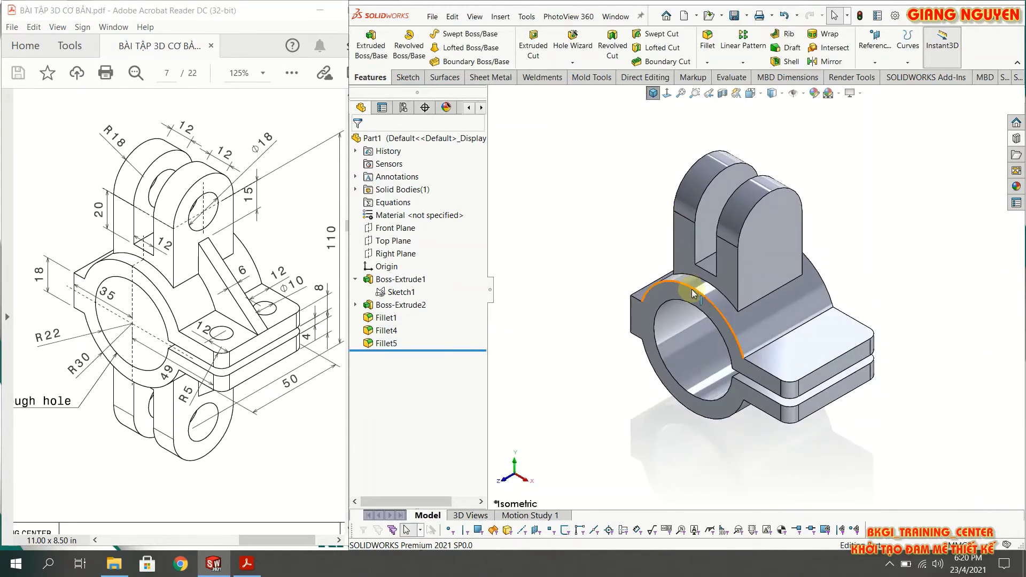
scroll(857, 219, down, 1)
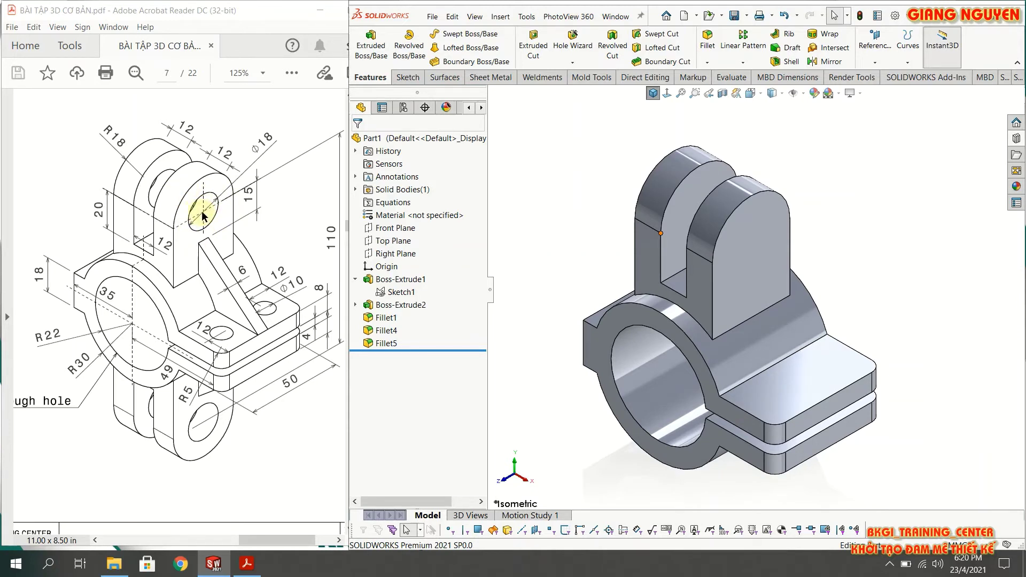
scroll(715, 226, down, 1)
scroll(719, 226, up, 1)
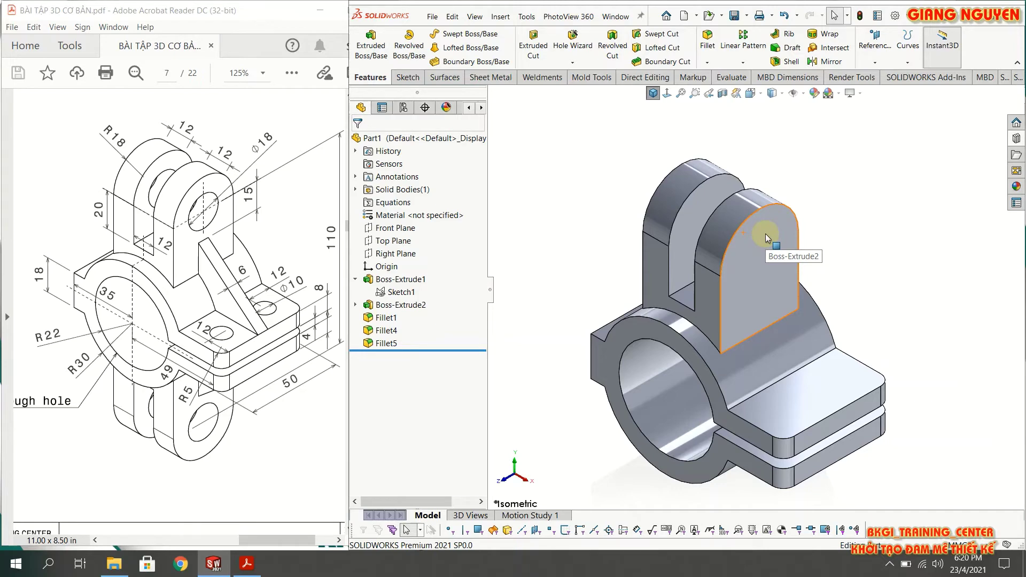
scroll(785, 235, down, 3)
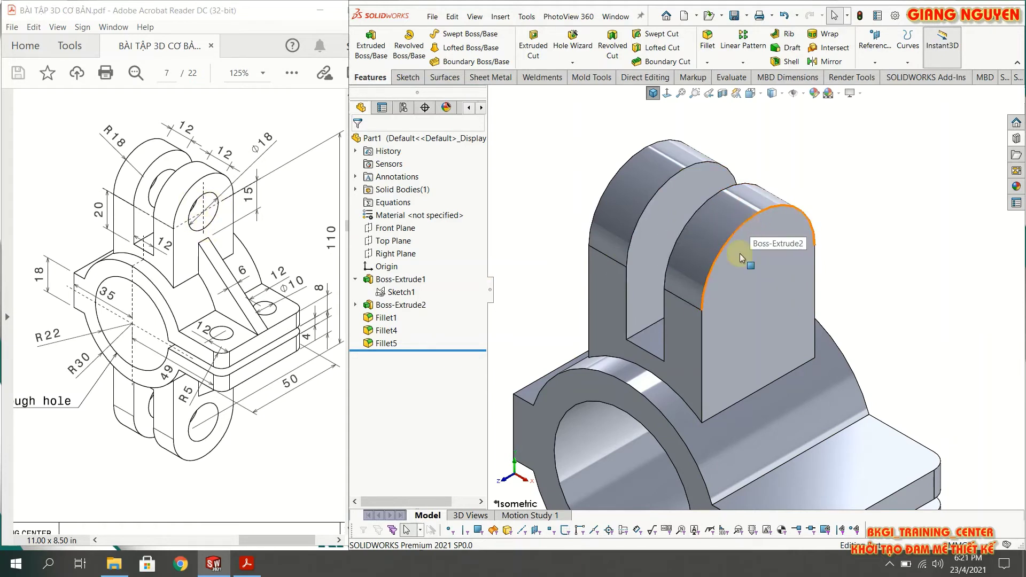
scroll(762, 287, up, 2)
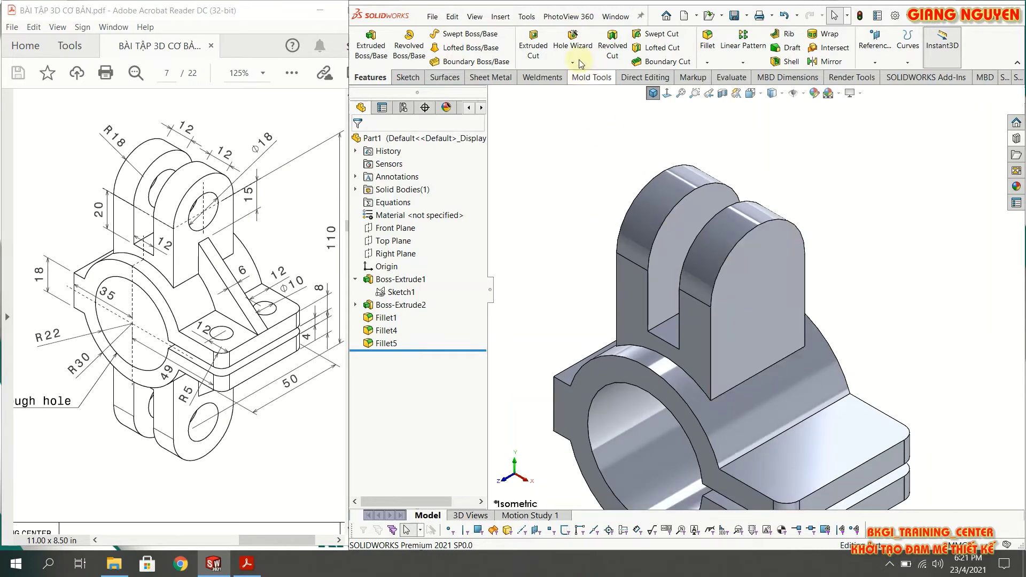
Step: Start a Hole Wizard straight hole with ISO standard and Drill sizes type
click(573, 43)
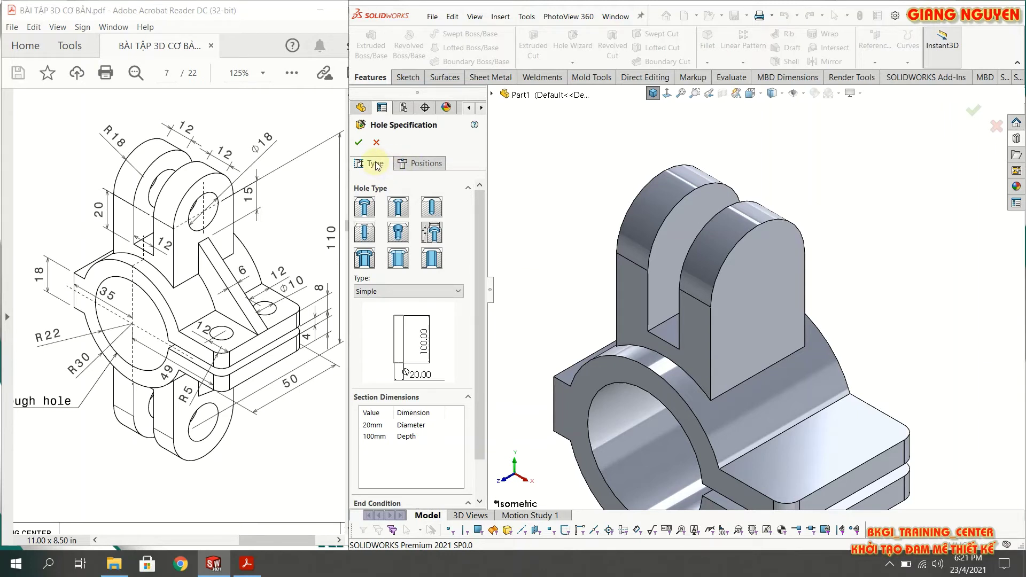
click(433, 208)
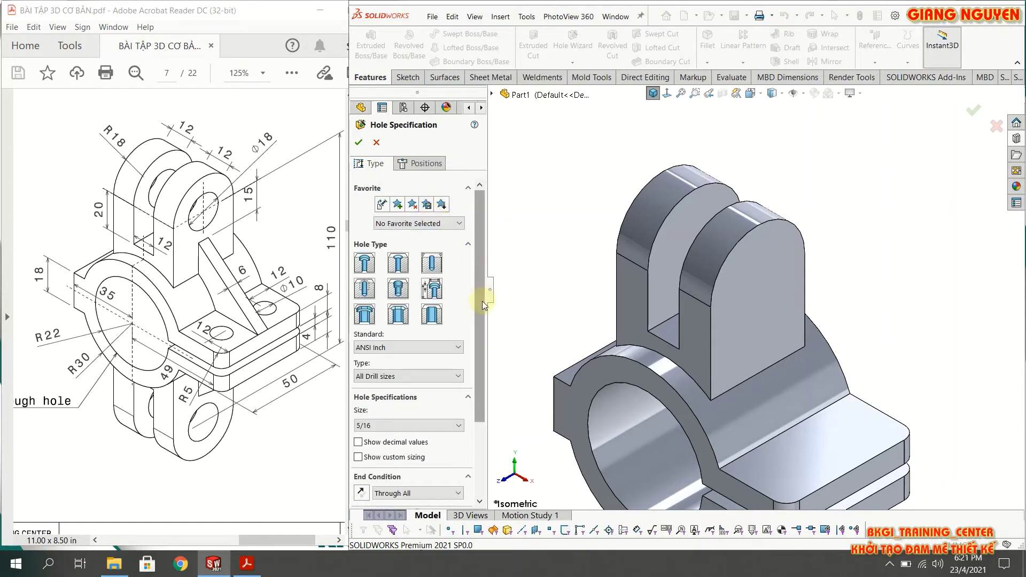
scroll(480, 310, down, 2)
click(426, 303)
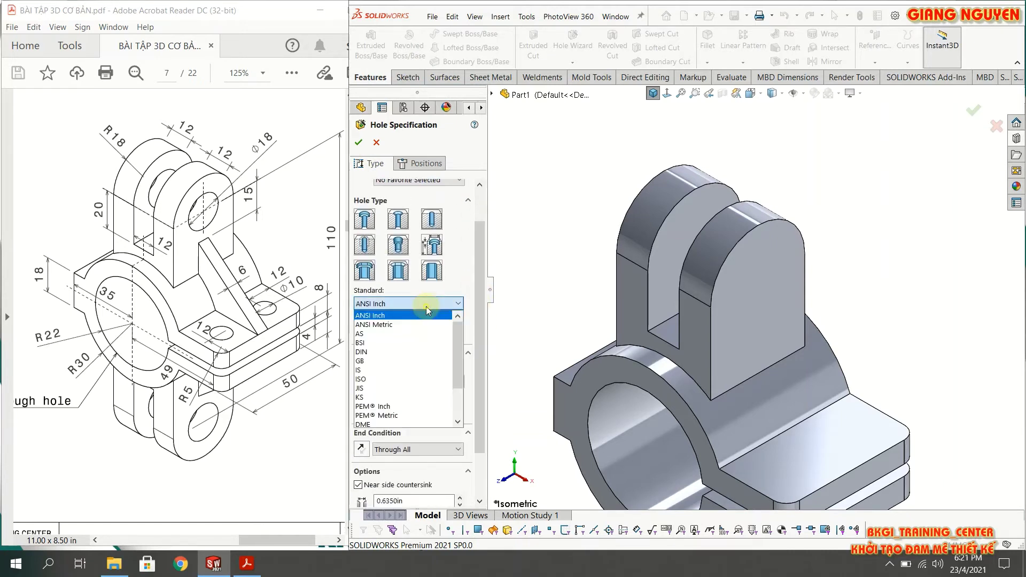
click(416, 378)
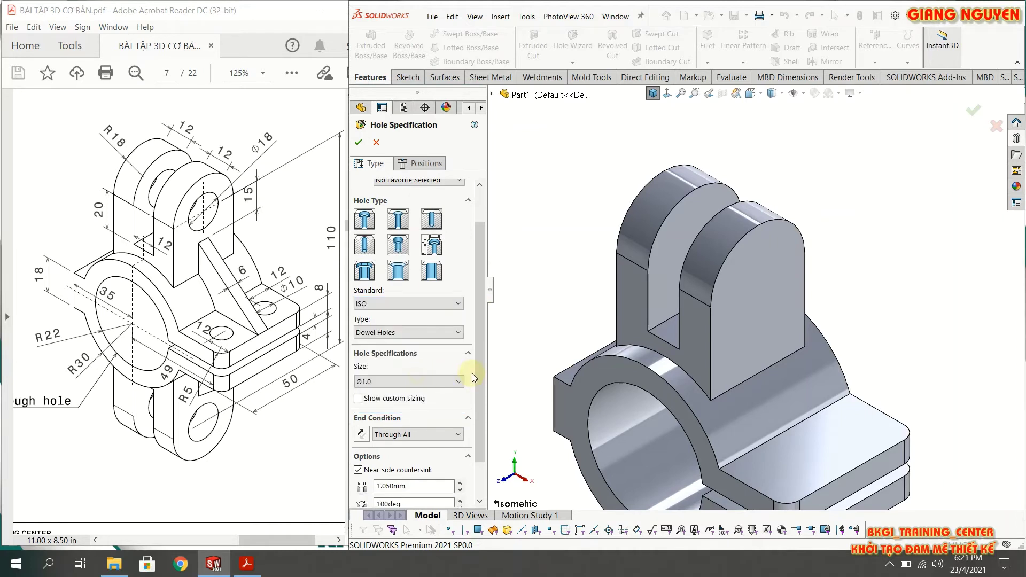
click(432, 333)
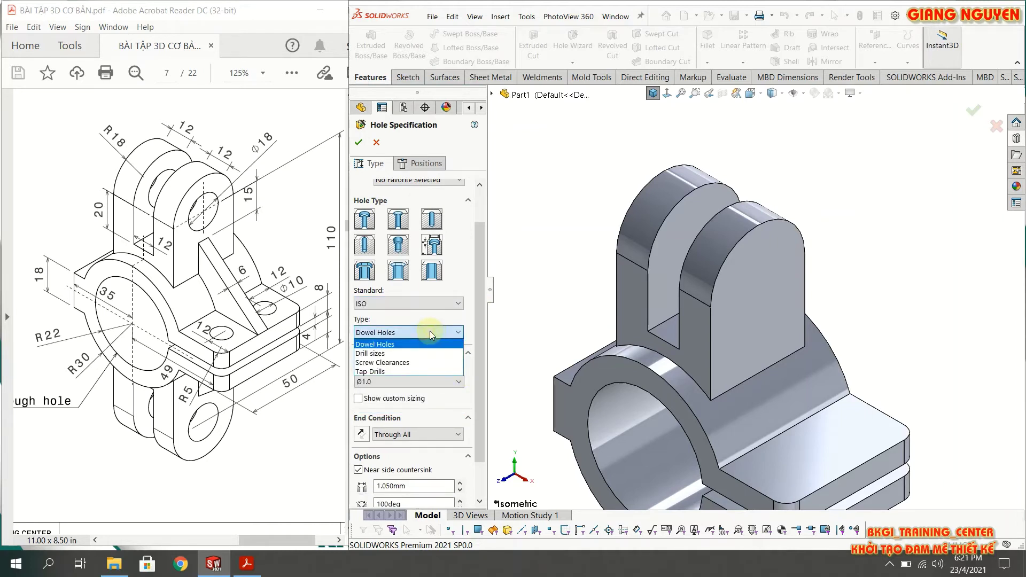
click(412, 354)
Step: Set the hole size to Ø18.0, correcting an initial Ø18.5 pick
scroll(480, 374, down, 2)
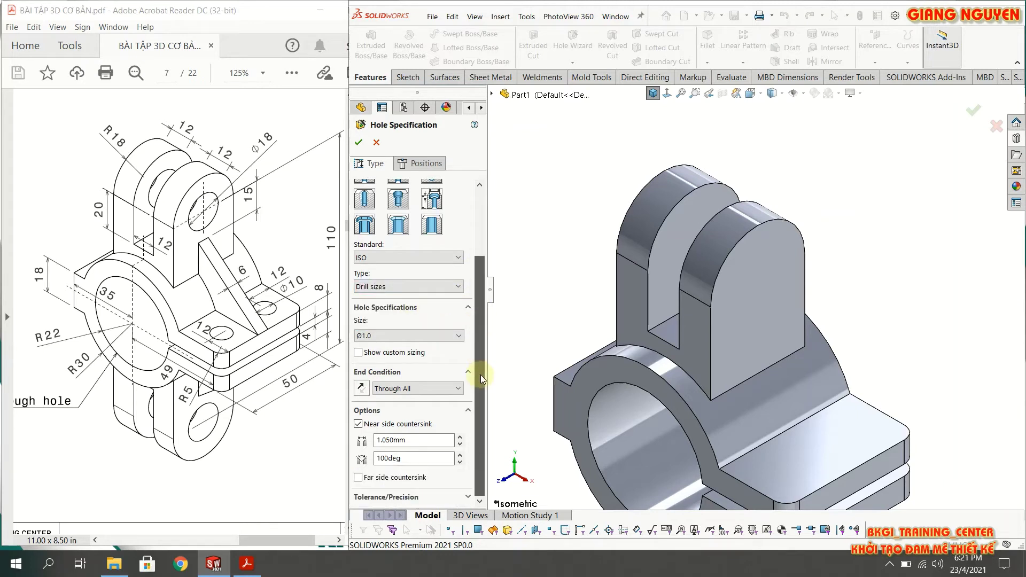
click(391, 337)
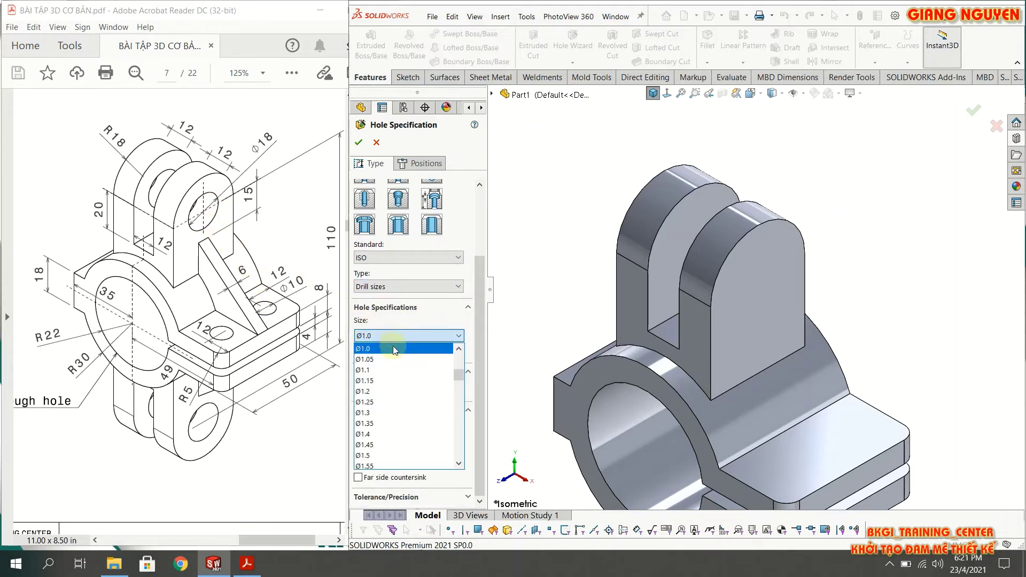
scroll(404, 417, down, 5)
scroll(403, 427, down, 5)
scroll(404, 441, down, 5)
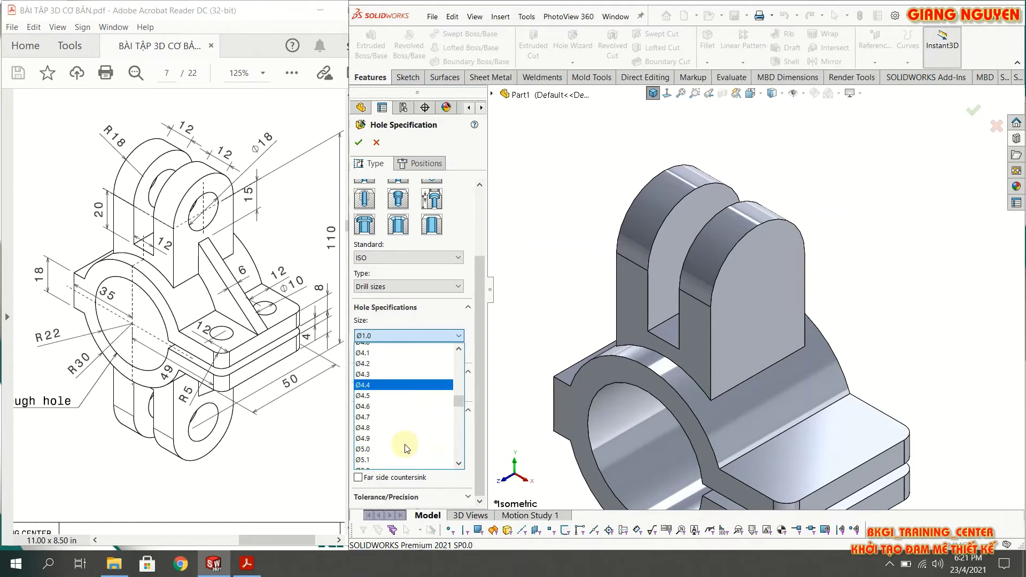
scroll(404, 449, down, 5)
scroll(404, 446, down, 4)
scroll(403, 446, down, 4)
scroll(403, 448, down, 5)
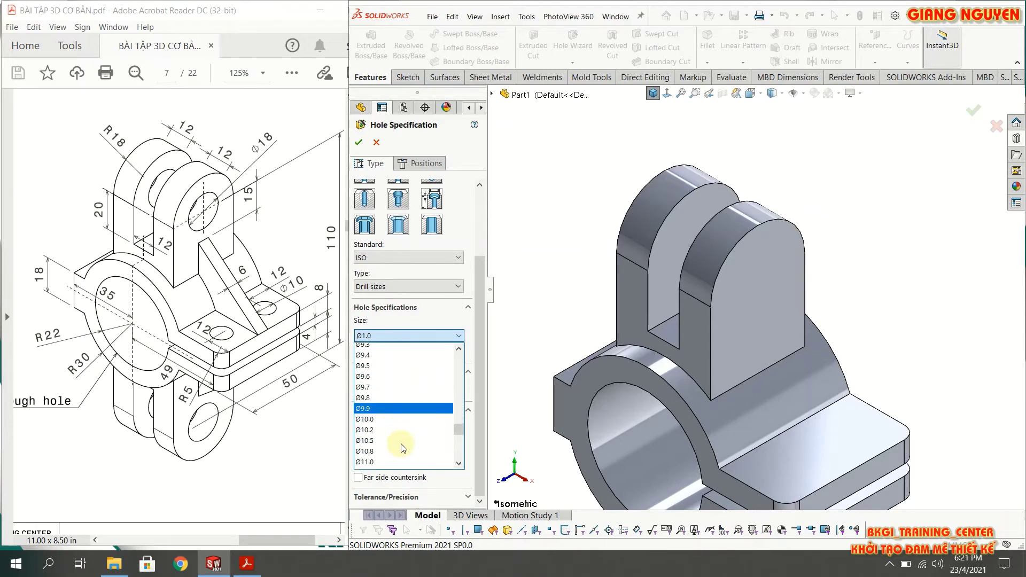
scroll(404, 447, down, 2)
scroll(397, 437, down, 2)
scroll(383, 427, down, 1)
scroll(384, 436, down, 2)
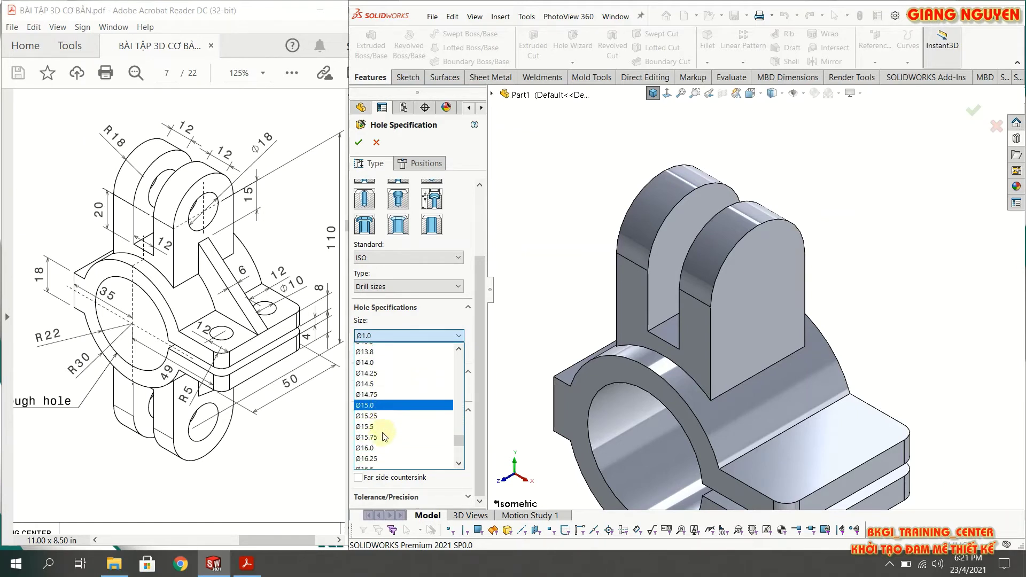
scroll(385, 435, down, 2)
scroll(380, 428, down, 1)
scroll(374, 406, down, 1)
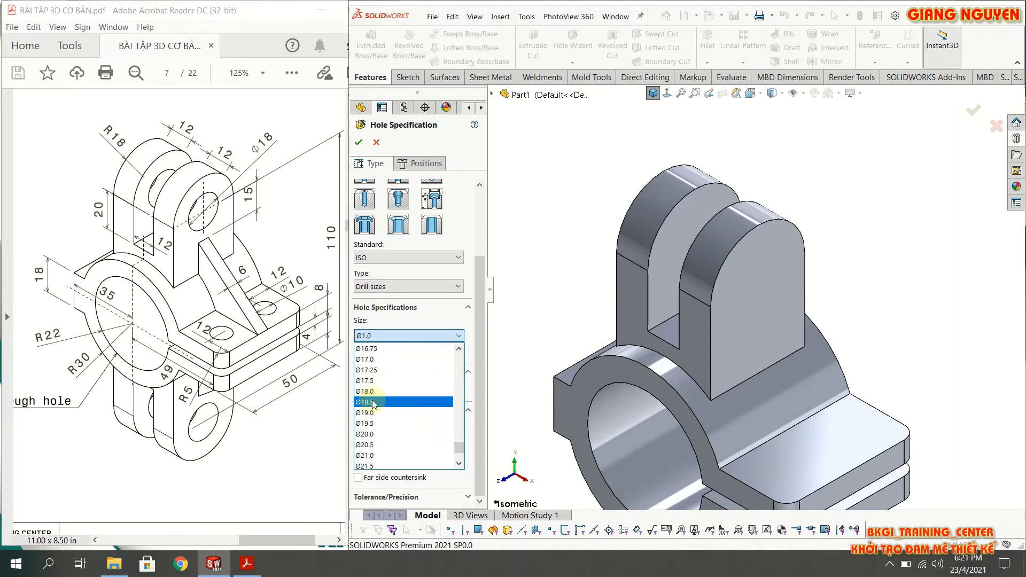
click(373, 404)
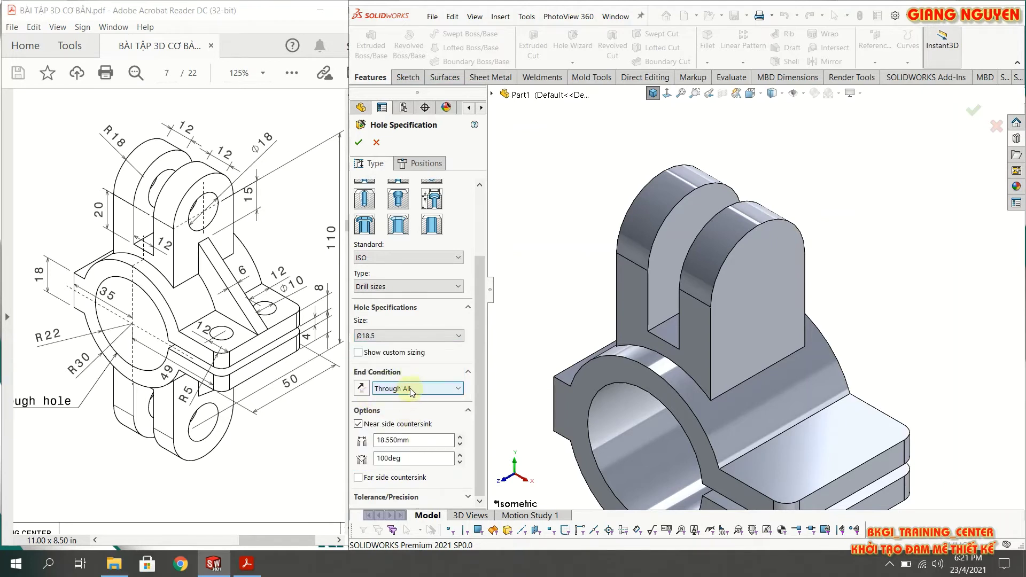
click(395, 336)
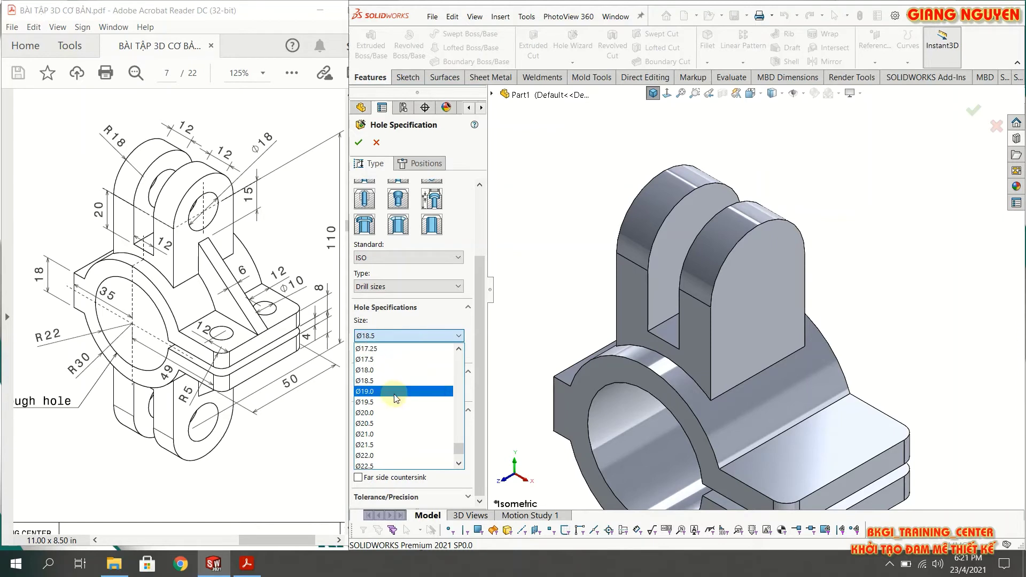
click(392, 370)
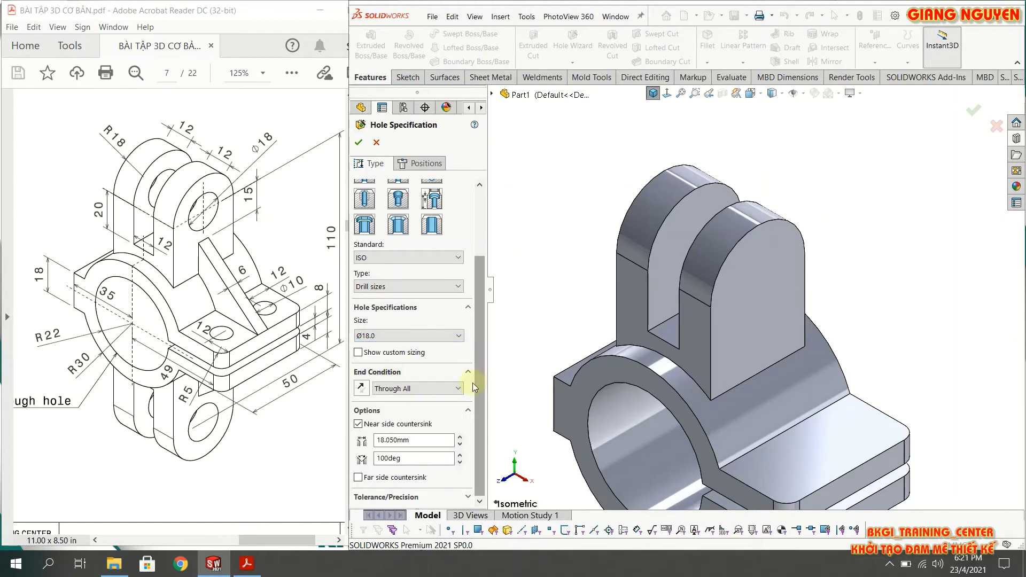
Step: Keep the end condition Through All and turn off the near side countersink
click(422, 394)
click(449, 390)
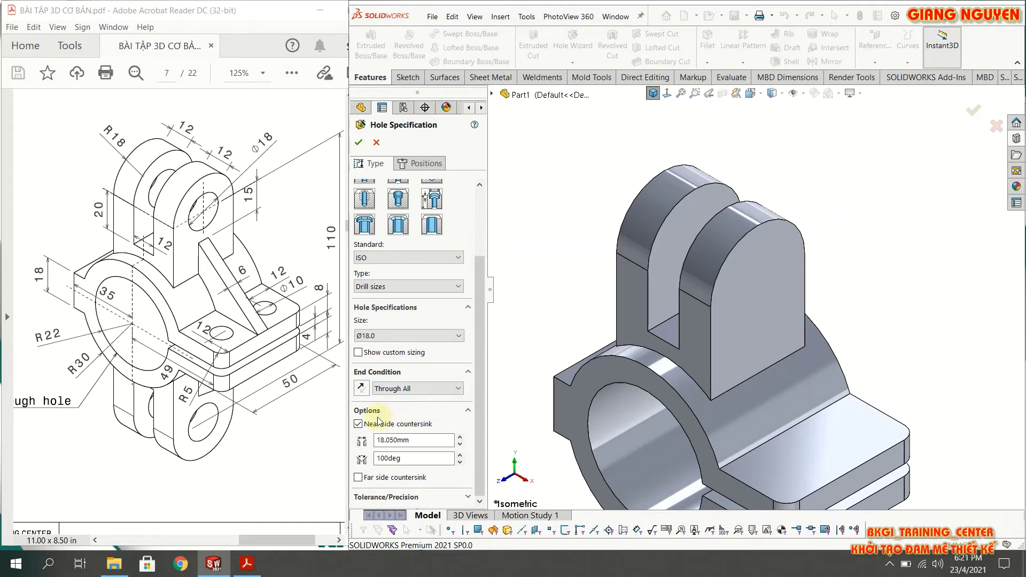
click(359, 424)
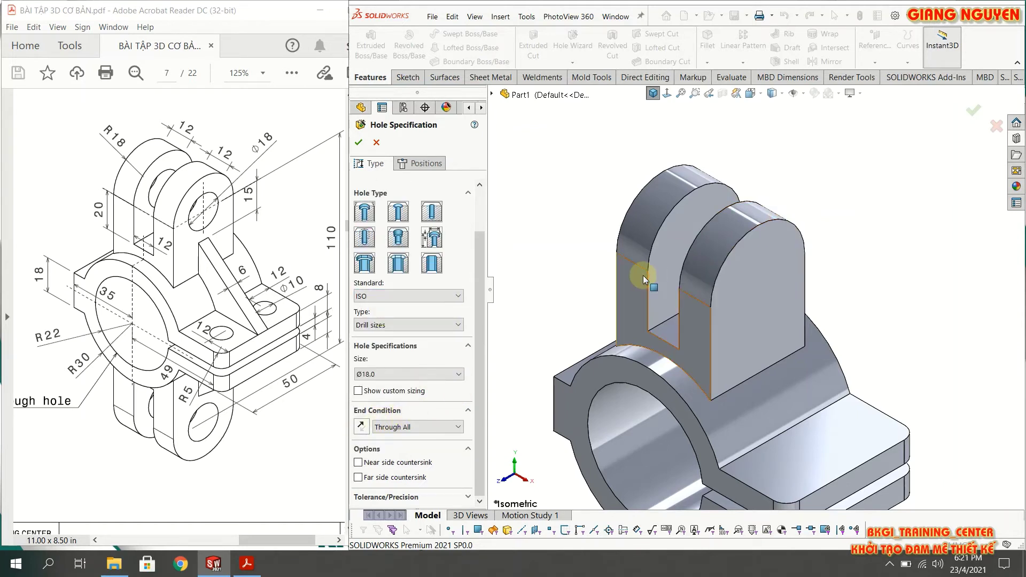
click(423, 166)
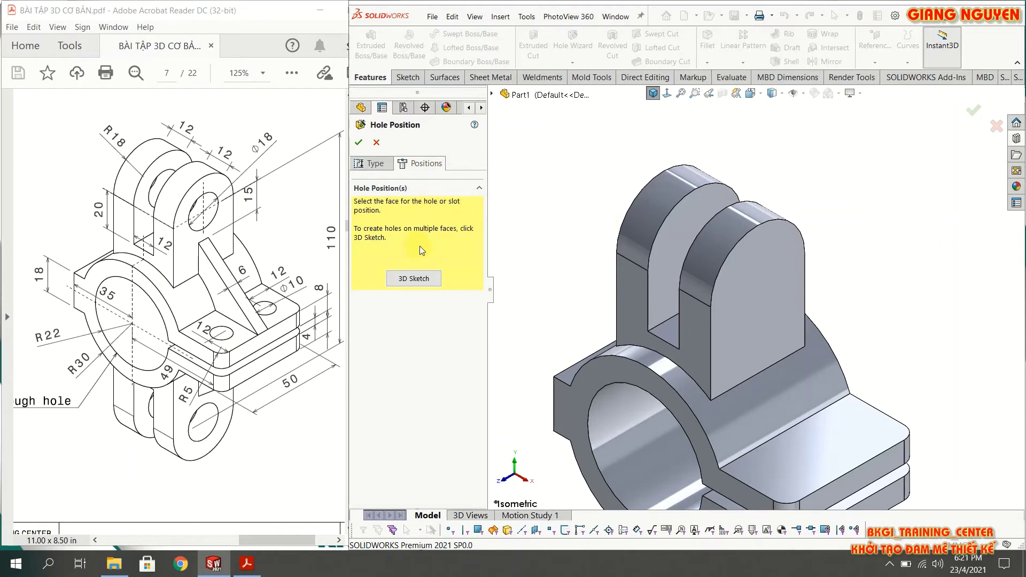
Step: Place the Ø18.0 hole on the fork arm face at the arc centre and create Hole1
click(421, 279)
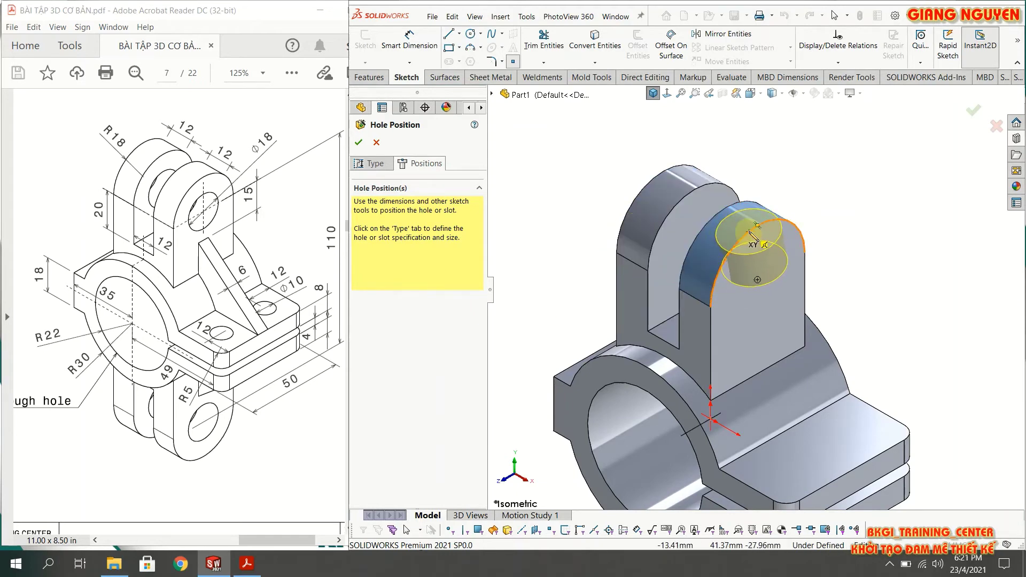
scroll(752, 236, down, 2)
scroll(748, 238, down, 2)
scroll(744, 240, down, 2)
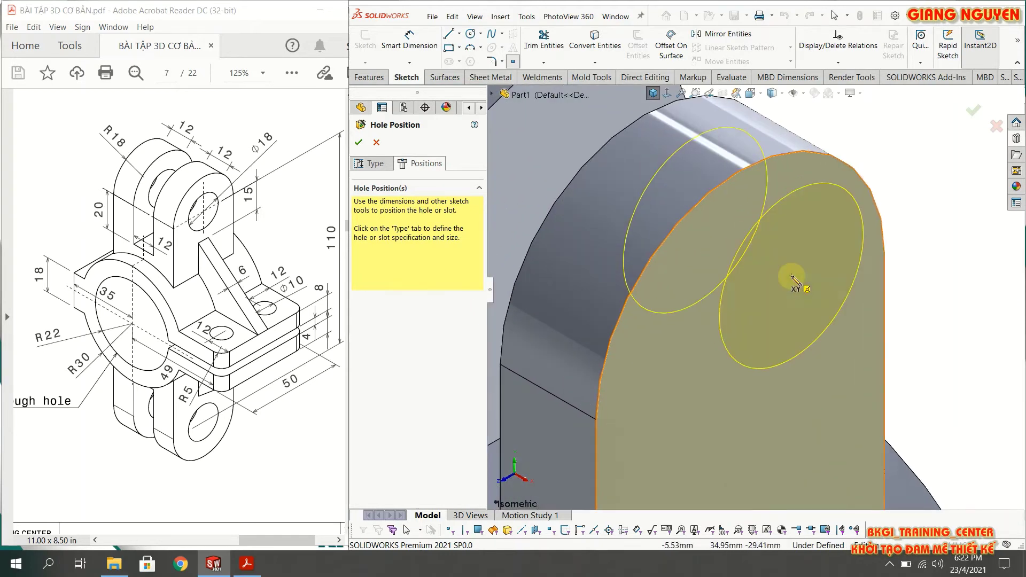
scroll(740, 243, down, 1)
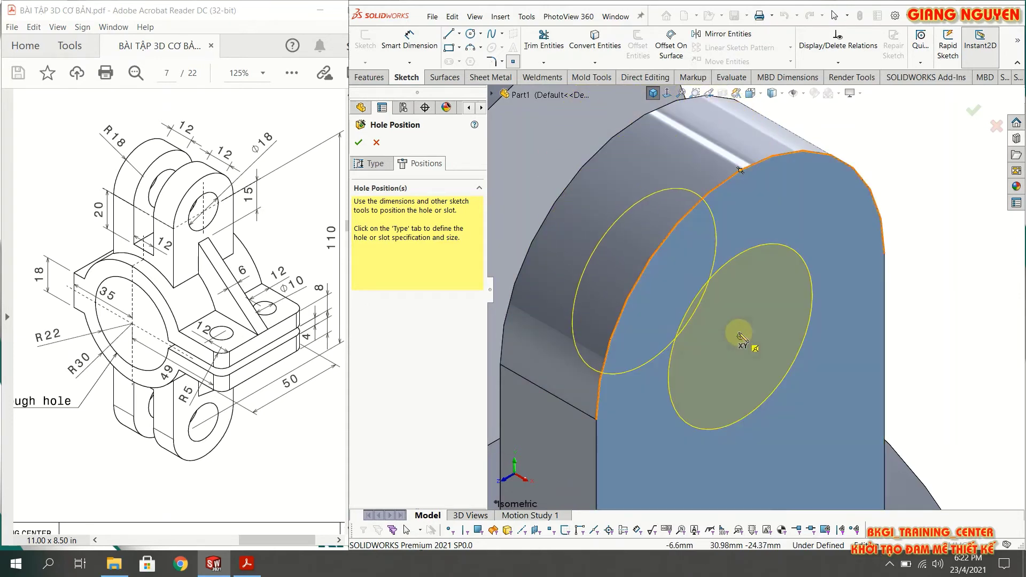
click(741, 336)
scroll(774, 320, up, 3)
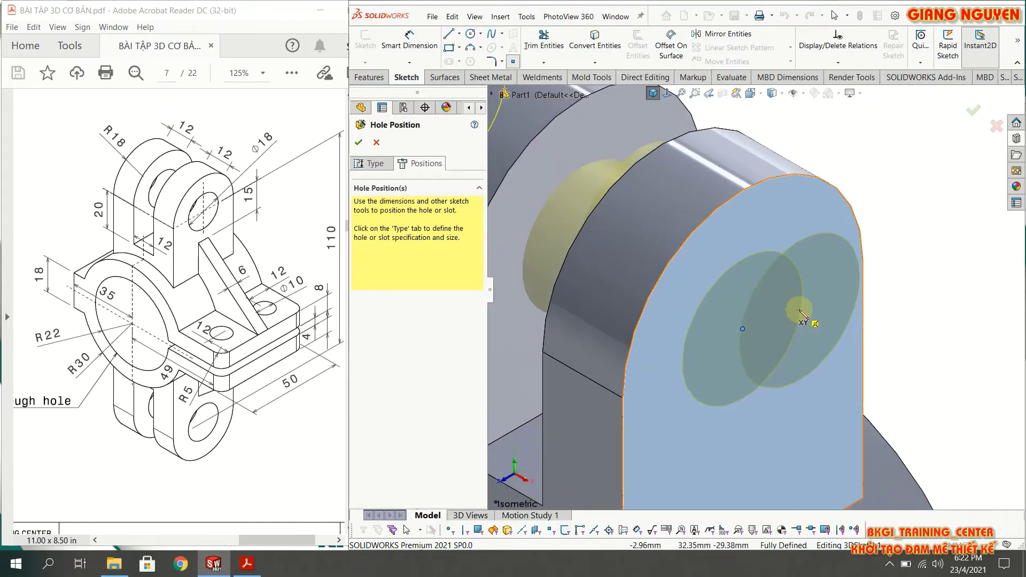
scroll(748, 299, up, 2)
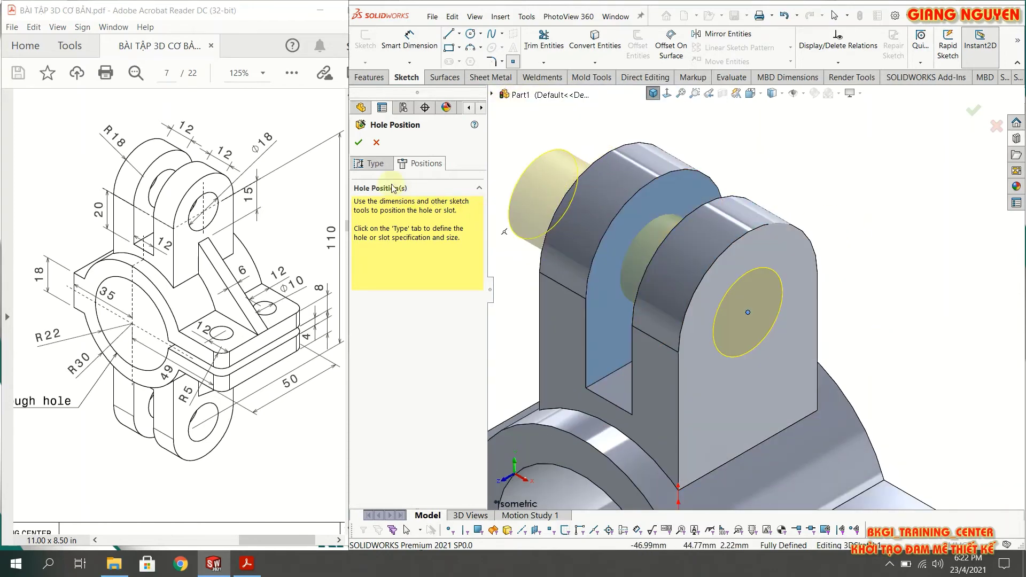
click(358, 142)
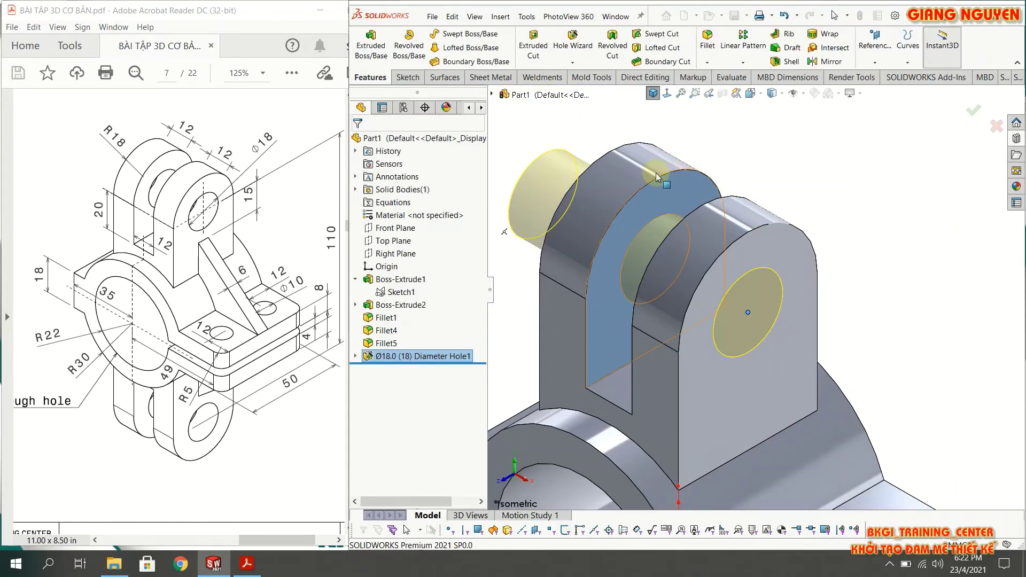
scroll(777, 217, up, 2)
scroll(777, 217, up, 2)
click(837, 226)
scroll(861, 308, down, 2)
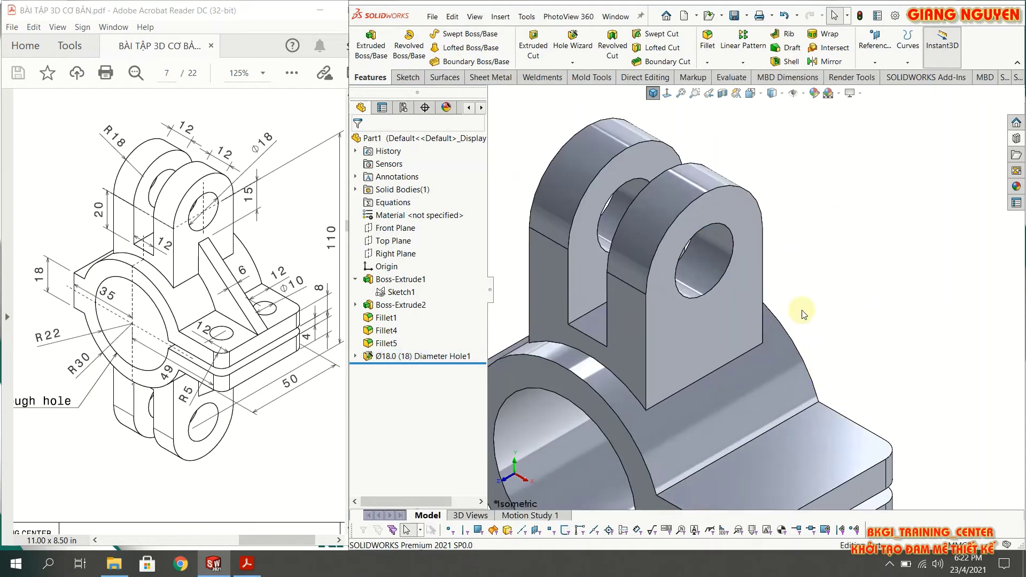
scroll(801, 299, up, 3)
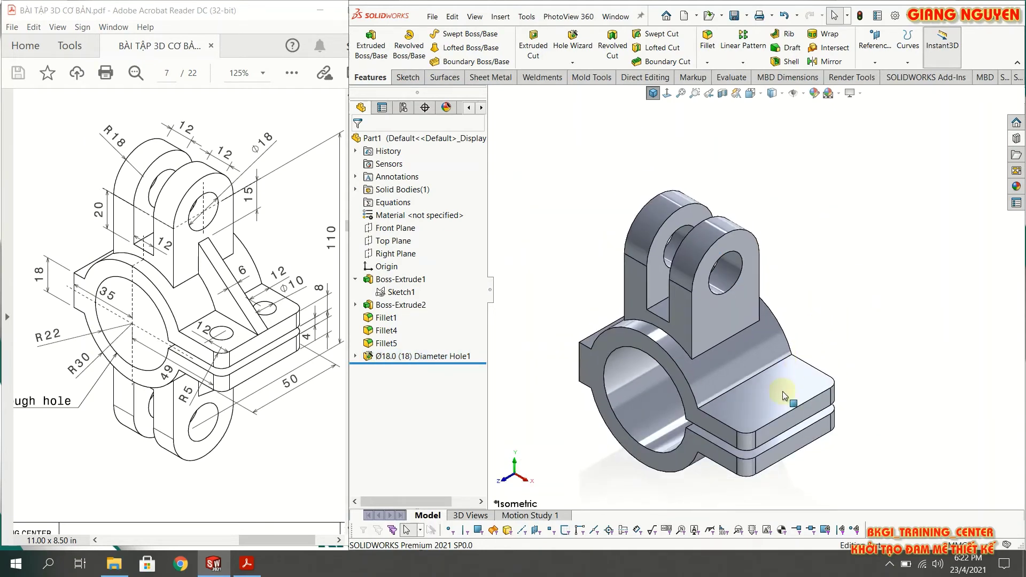
scroll(782, 391, down, 2)
scroll(689, 273, up, 3)
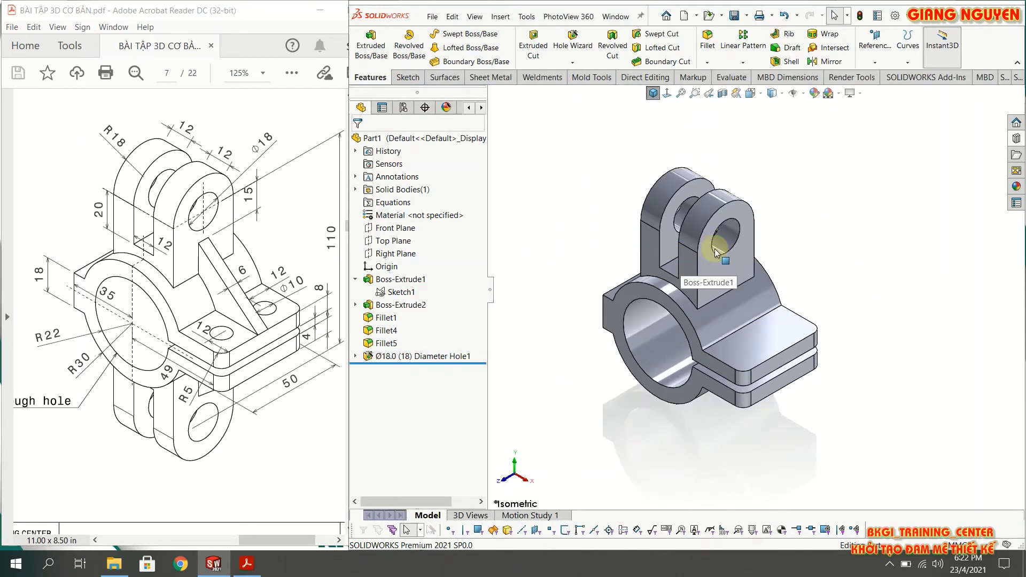
scroll(717, 326, down, 2)
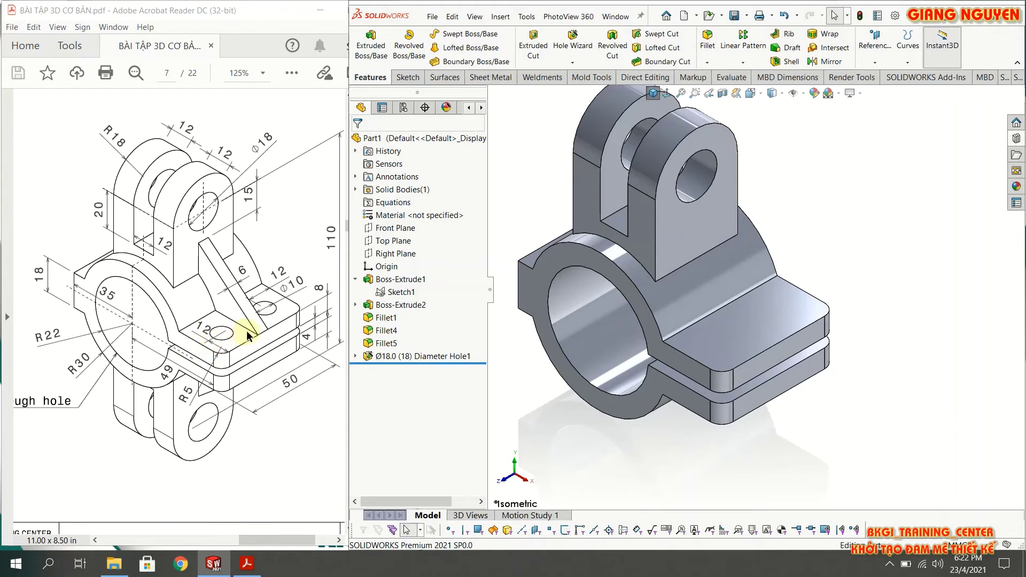
Step: Place two Hole Wizard points on the tab's top face with a 3D sketch, then view it face-on
scroll(839, 264, up, 1)
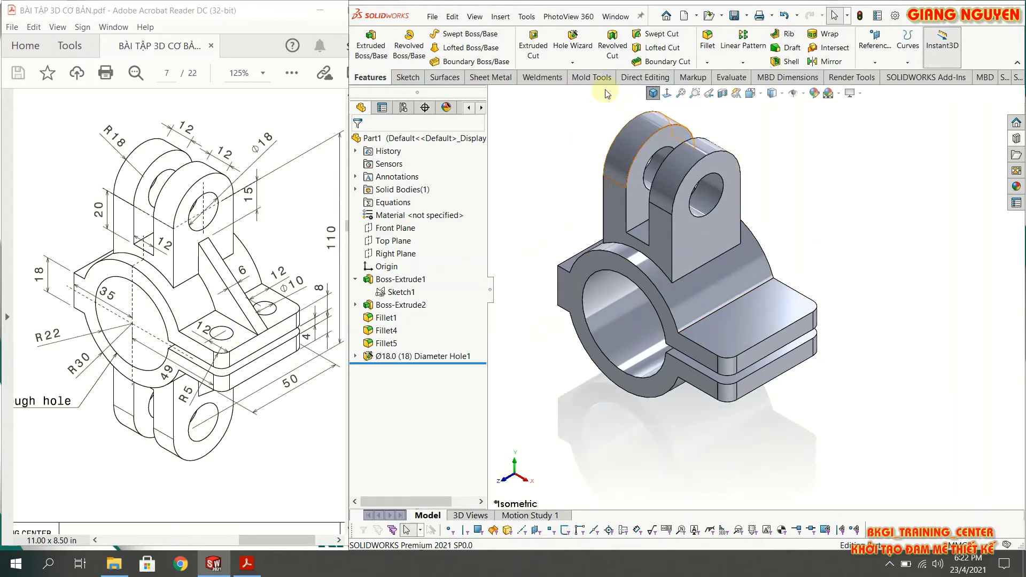
click(574, 34)
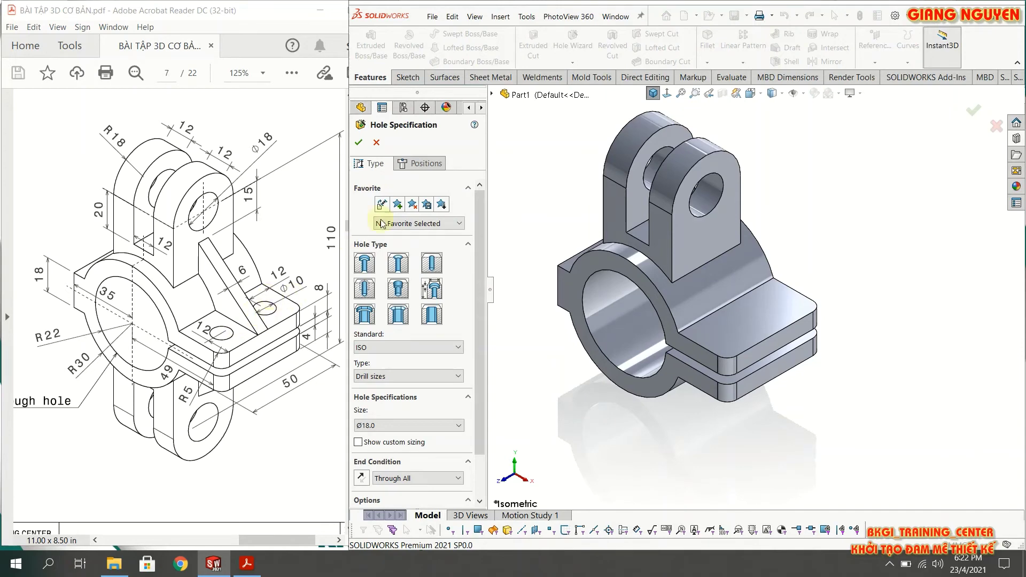
click(417, 165)
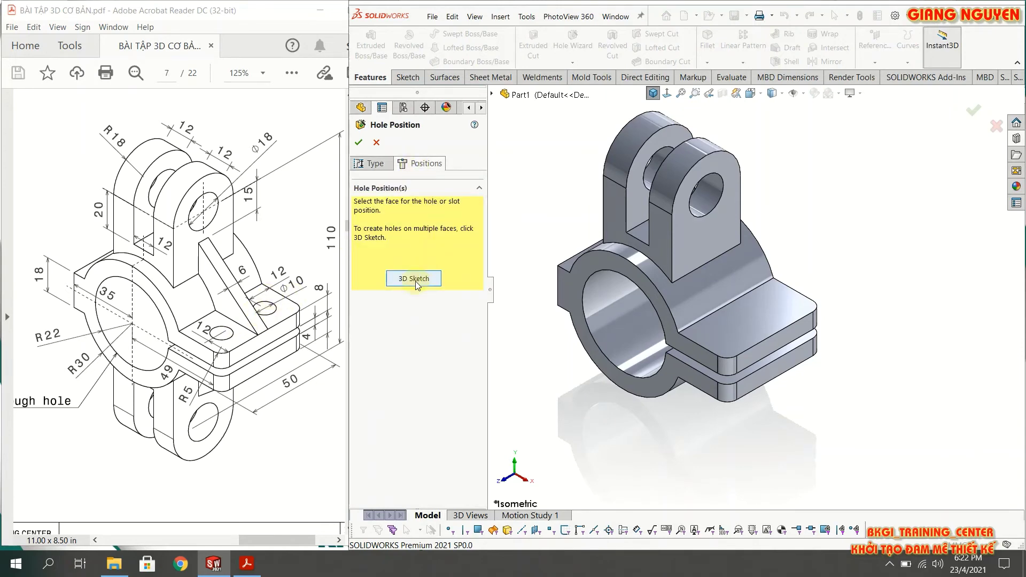
click(415, 280)
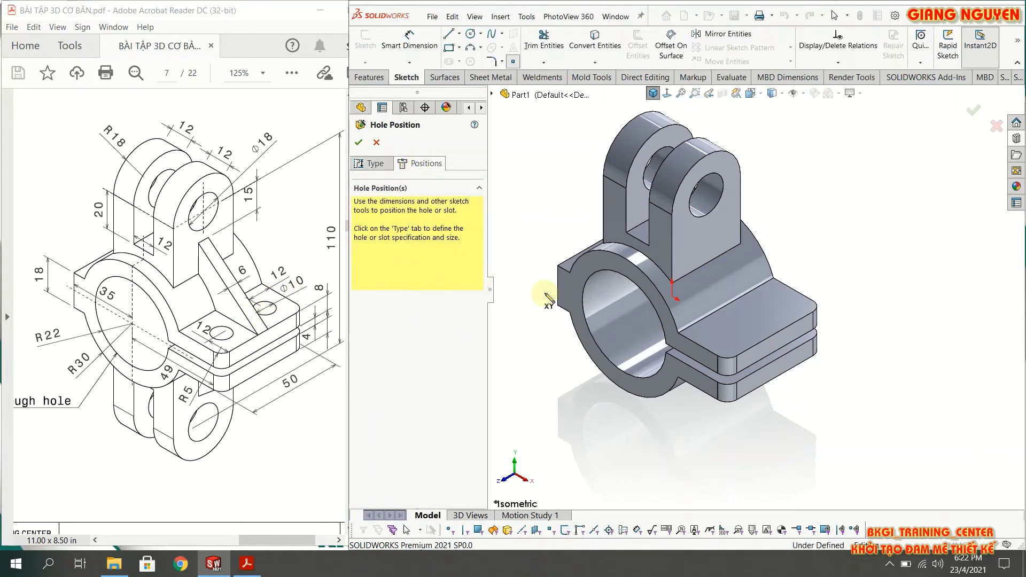
click(733, 334)
scroll(778, 309, down, 2)
click(777, 307)
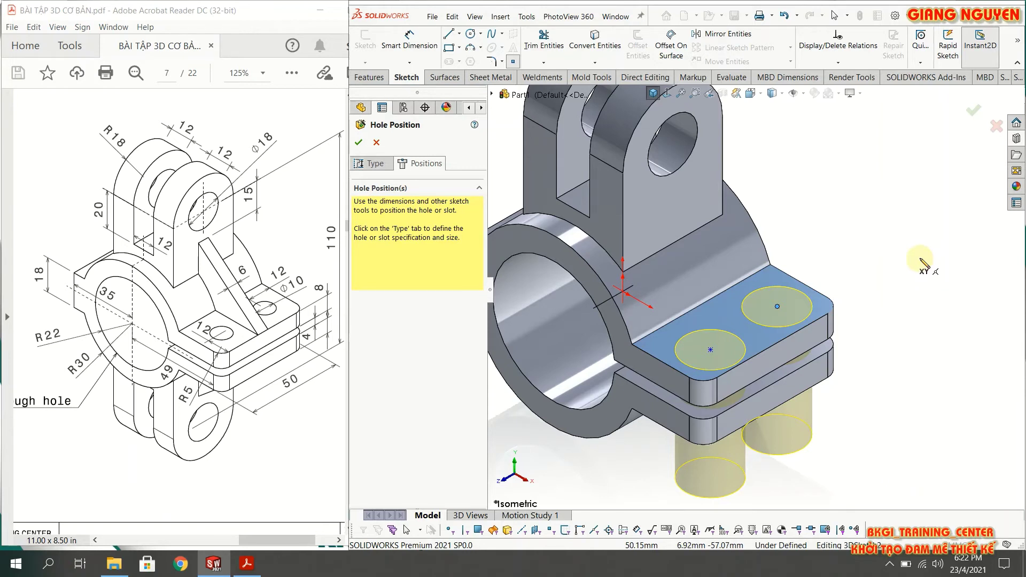
key(Escape)
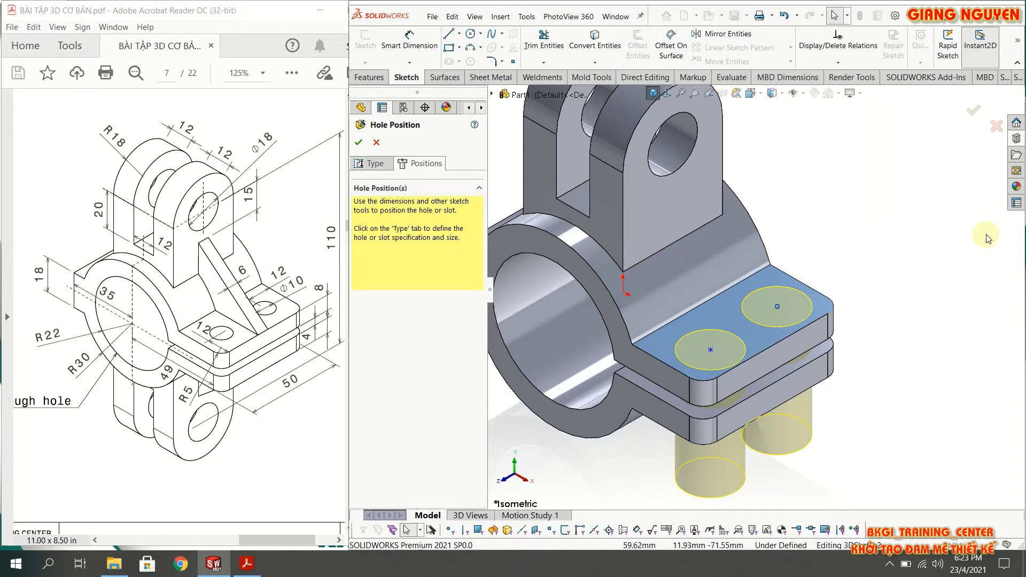
key(ctrl+8)
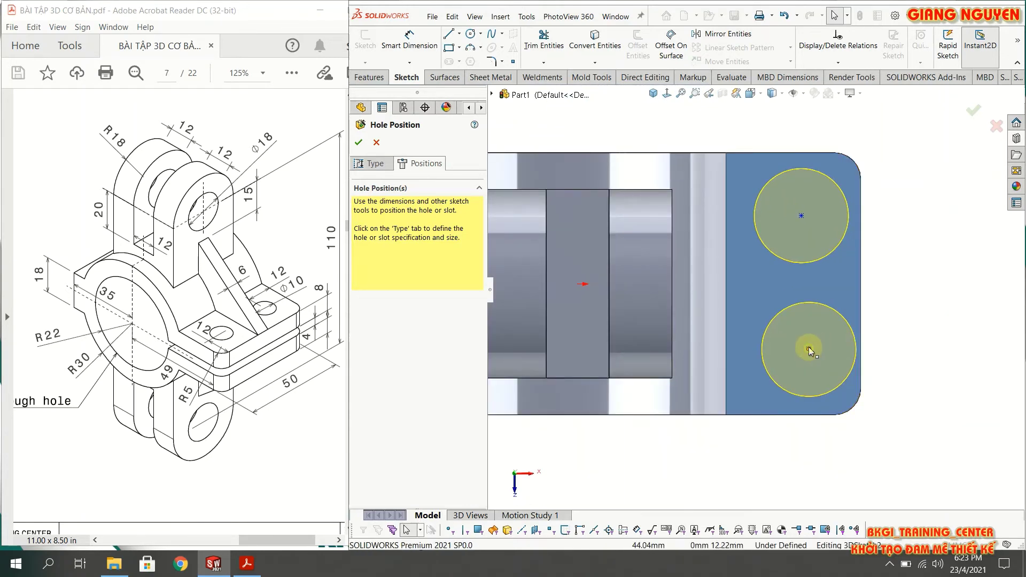
Step: Align the two hole centres with an Along Z relation
drag(809, 347, 811, 225)
ctrl+click(802, 216)
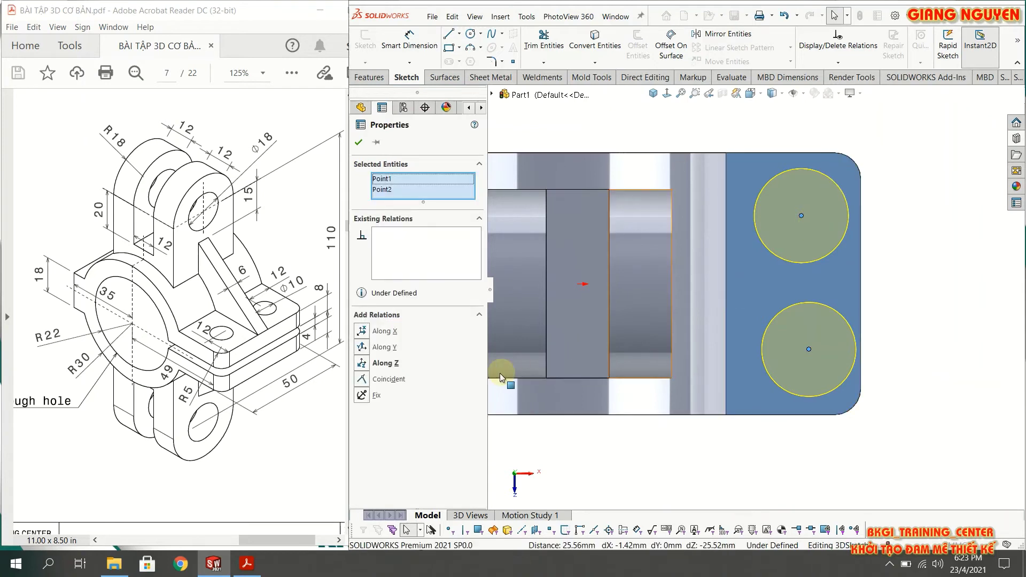
click(363, 365)
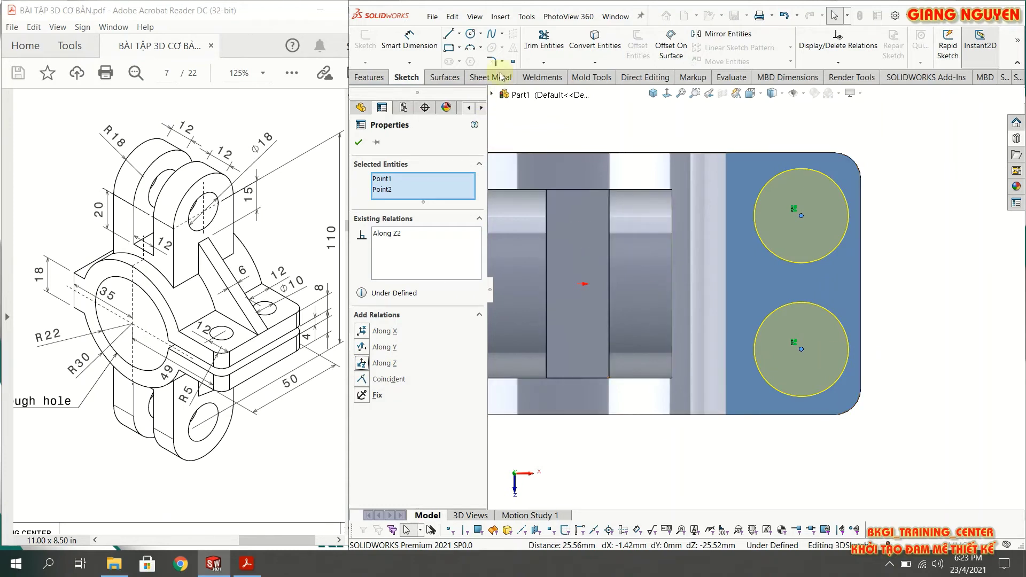
key(Escape)
Step: Dimension the lower hole centre 12 mm from the bottom edge and 12 mm from the right edge
click(436, 45)
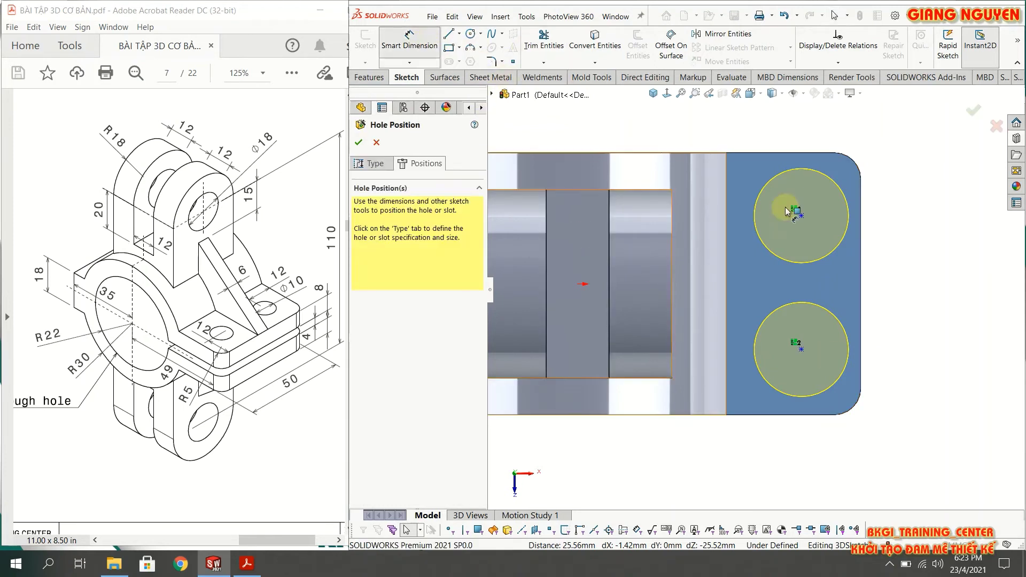
click(802, 350)
click(810, 415)
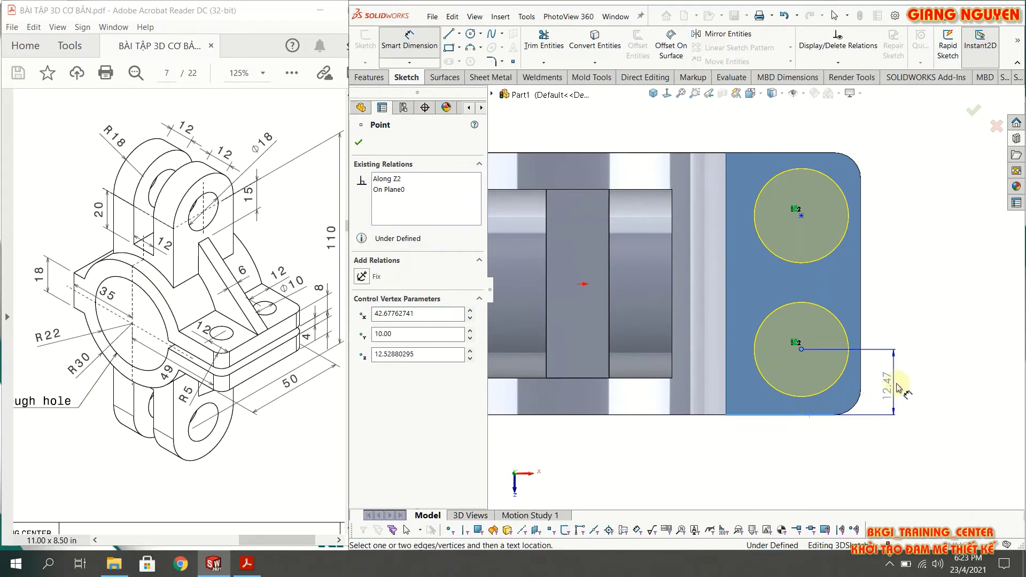
click(902, 390)
text(12.47119705mm)
key(Return)
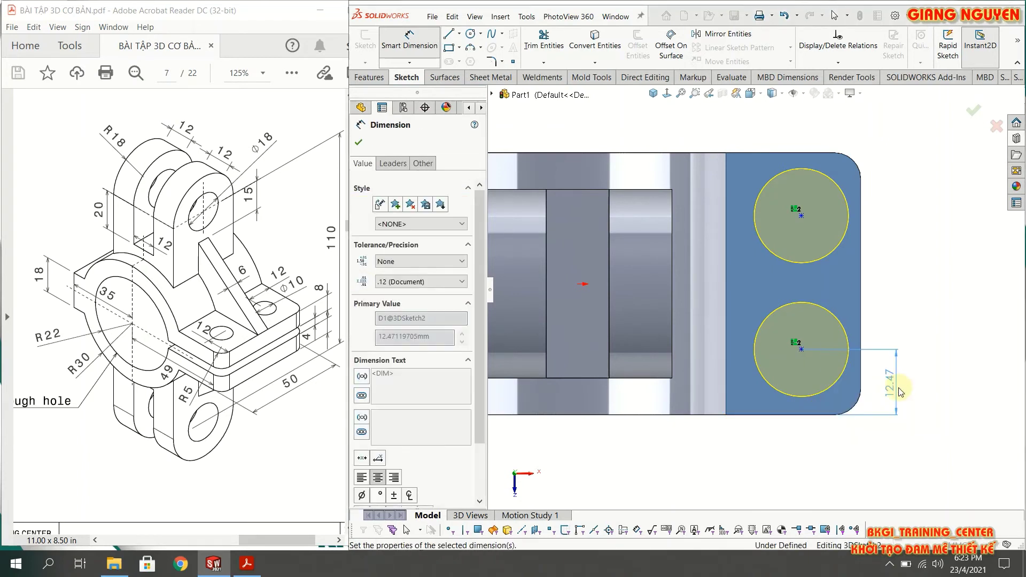
click(801, 352)
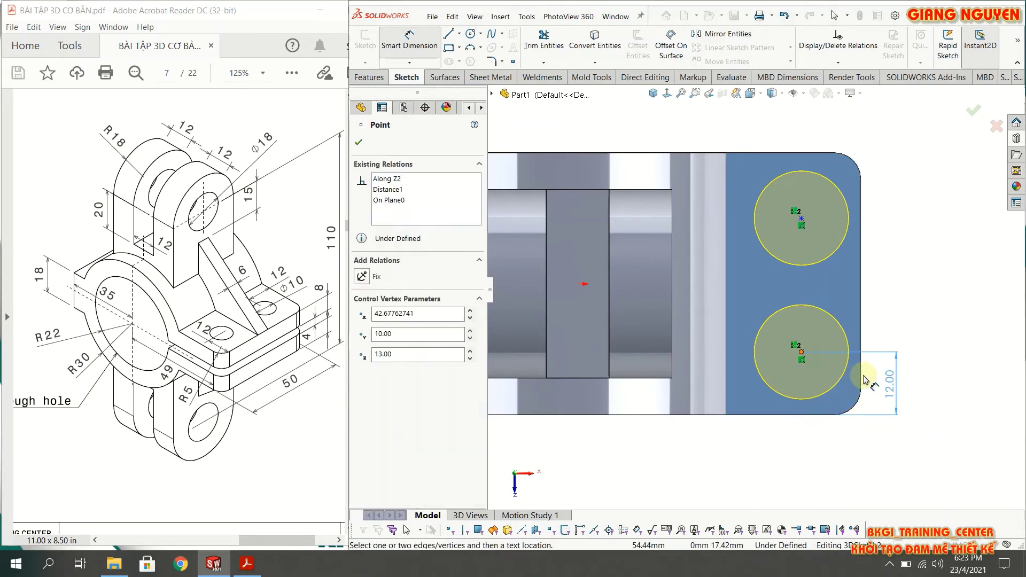
click(861, 377)
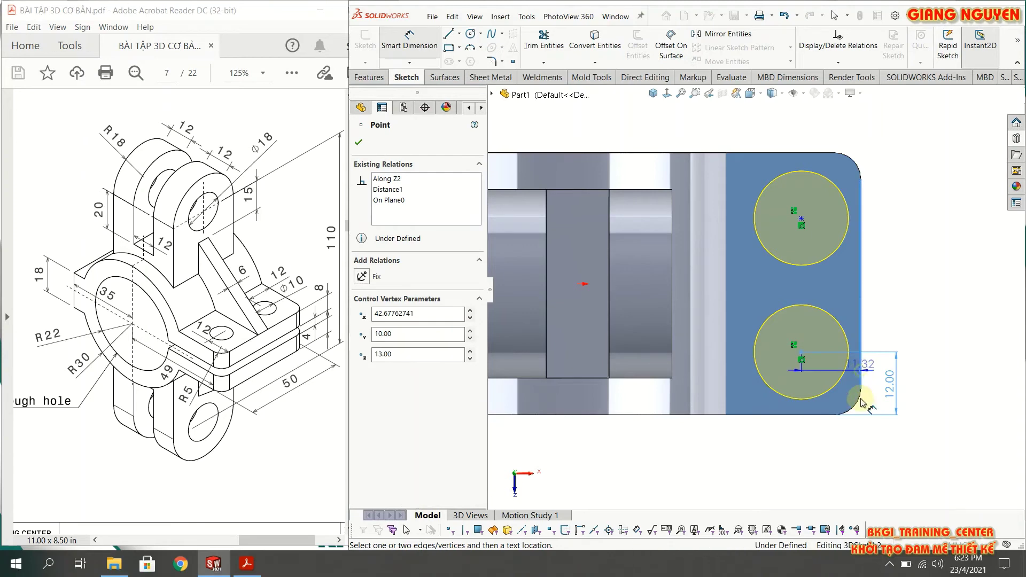
click(836, 448)
text(12)
key(Return)
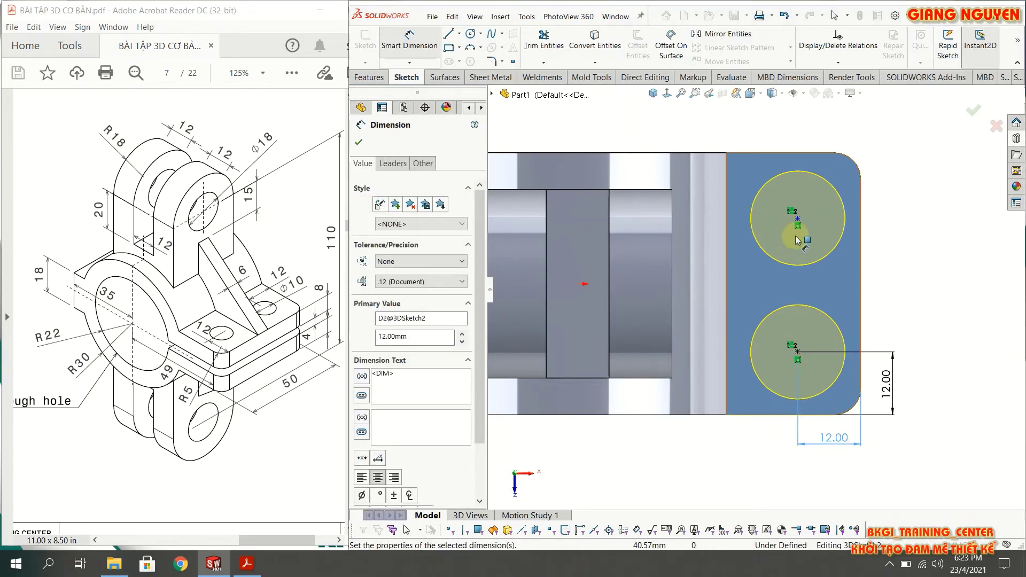
Step: Set the spacing between the two hole centres to 26 mm
click(797, 219)
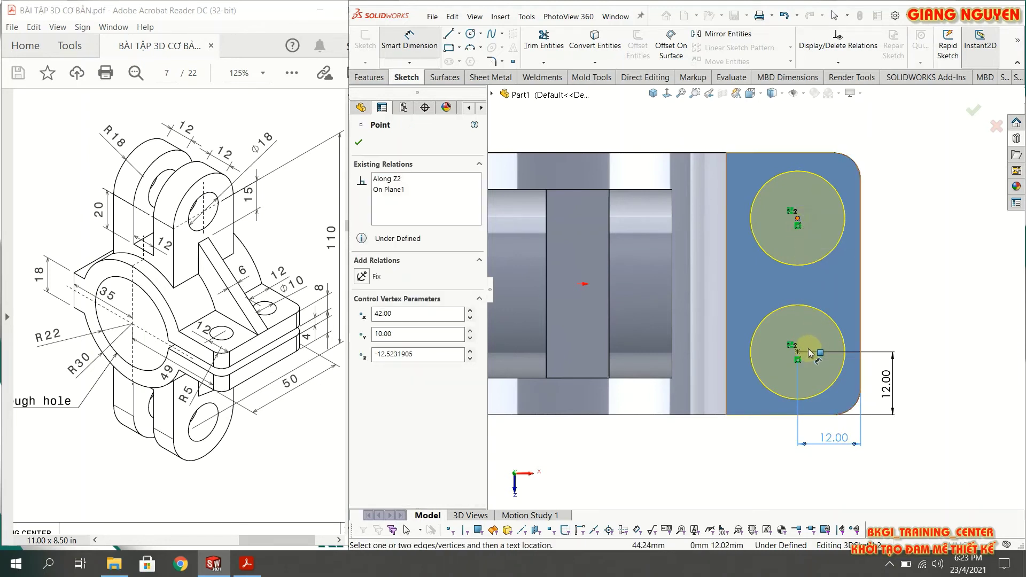
click(798, 352)
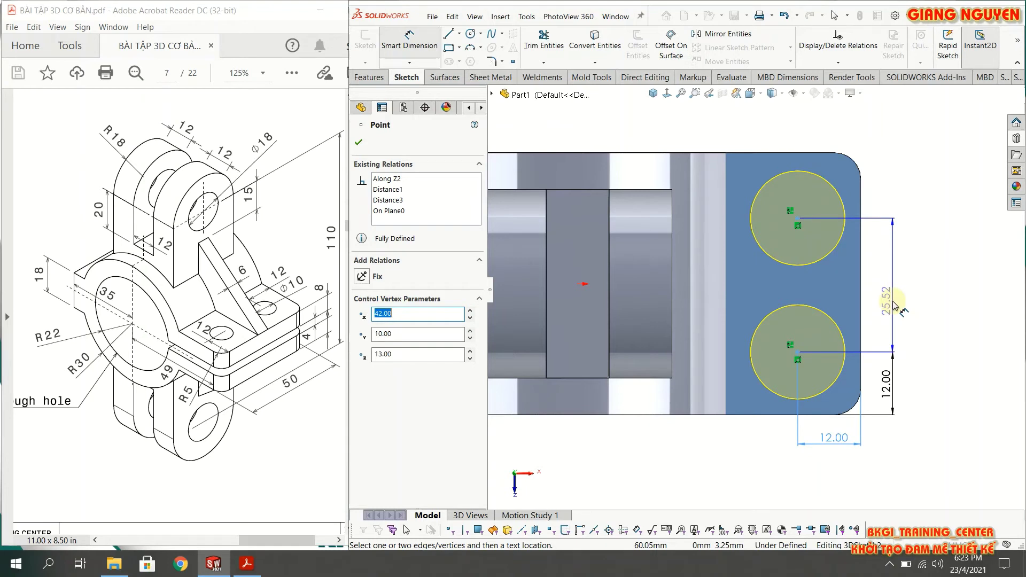
click(893, 303)
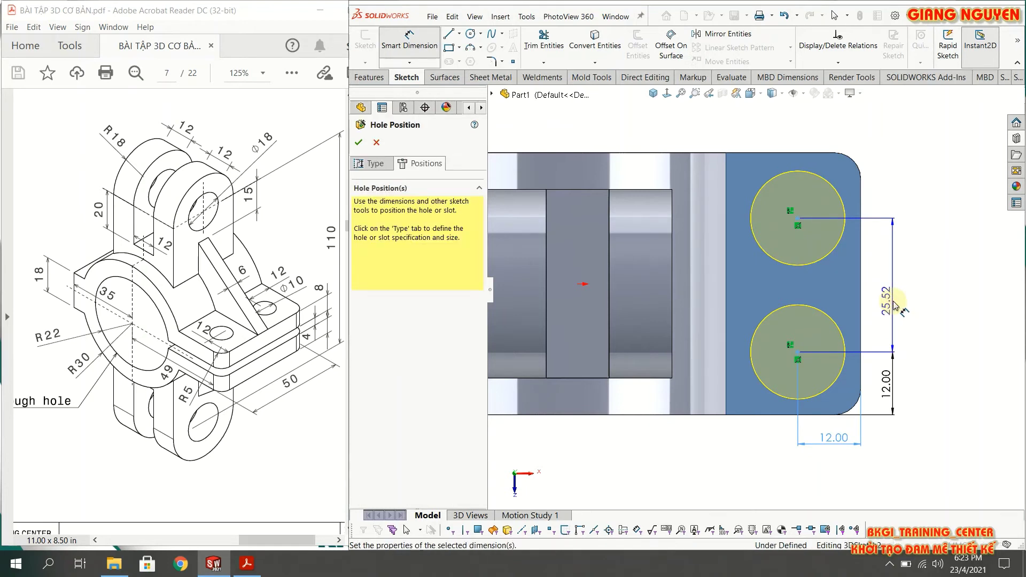
text(26)
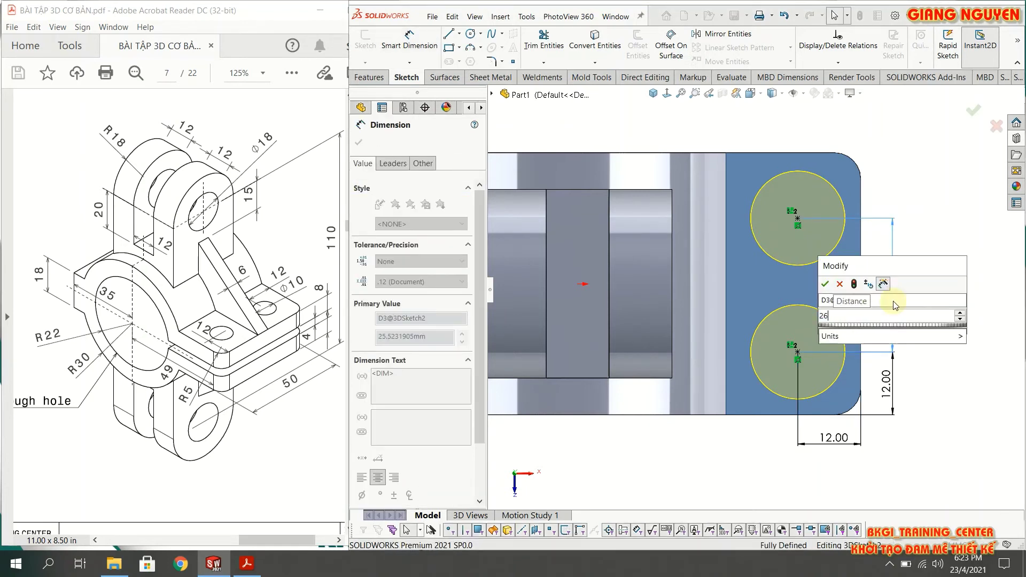
click(825, 284)
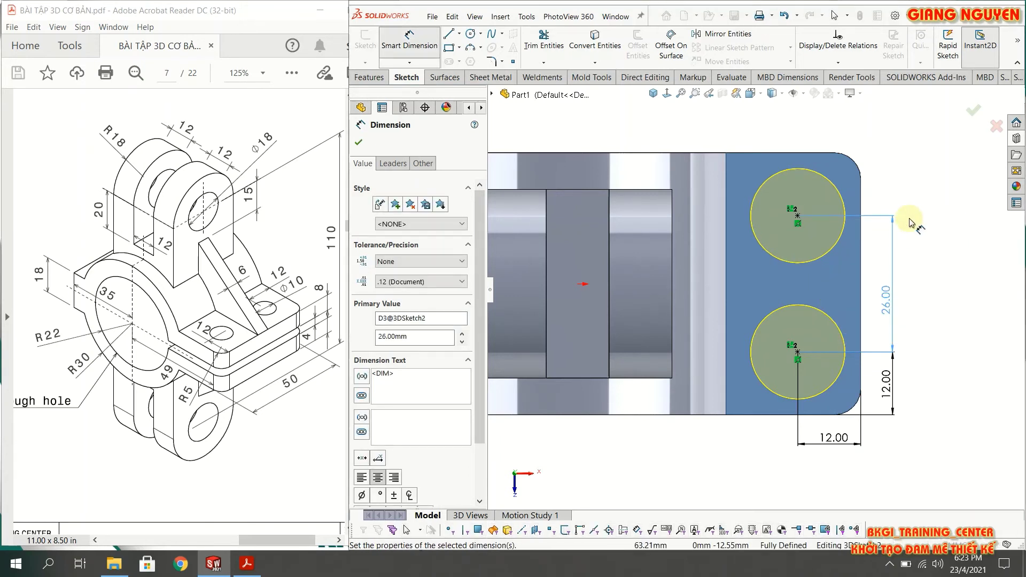
click(359, 143)
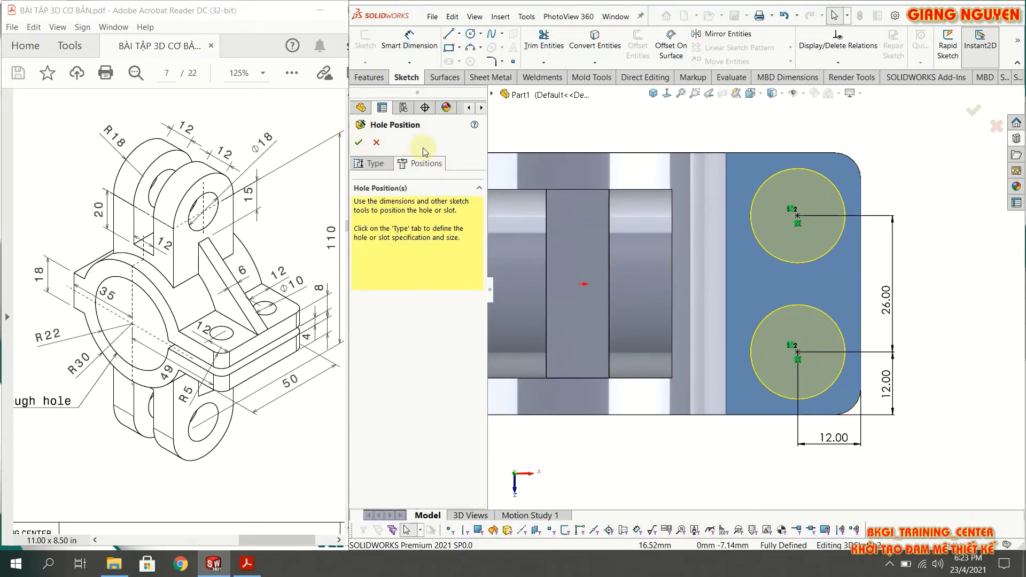
Step: Set the hole size to Ø10.0 and accept the two through holes
click(370, 163)
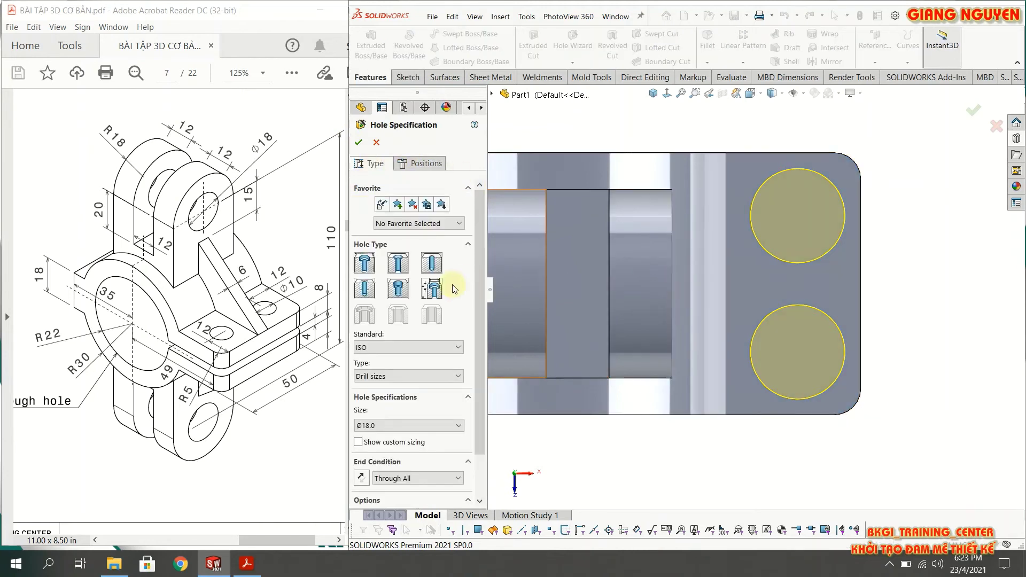
click(426, 425)
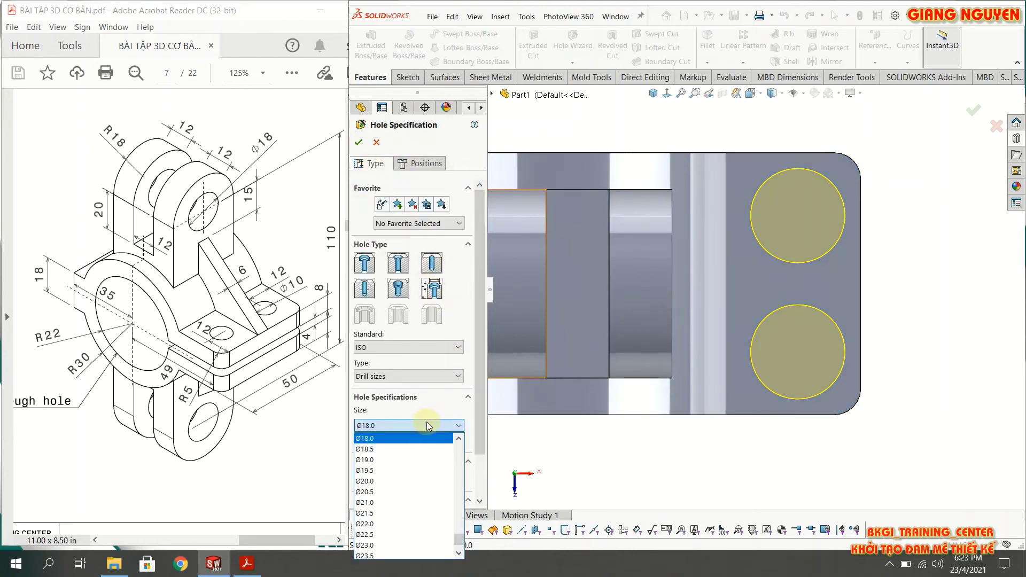
scroll(421, 467, up, 1)
scroll(421, 467, up, 1)
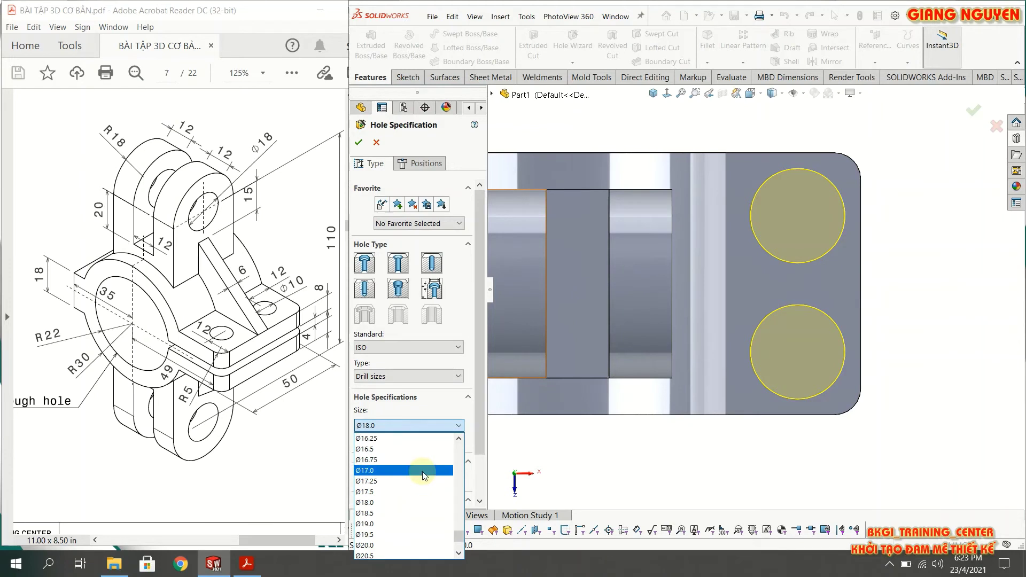
scroll(422, 474, up, 1)
scroll(422, 472, up, 1)
scroll(422, 472, up, 1)
scroll(422, 472, up, 1)
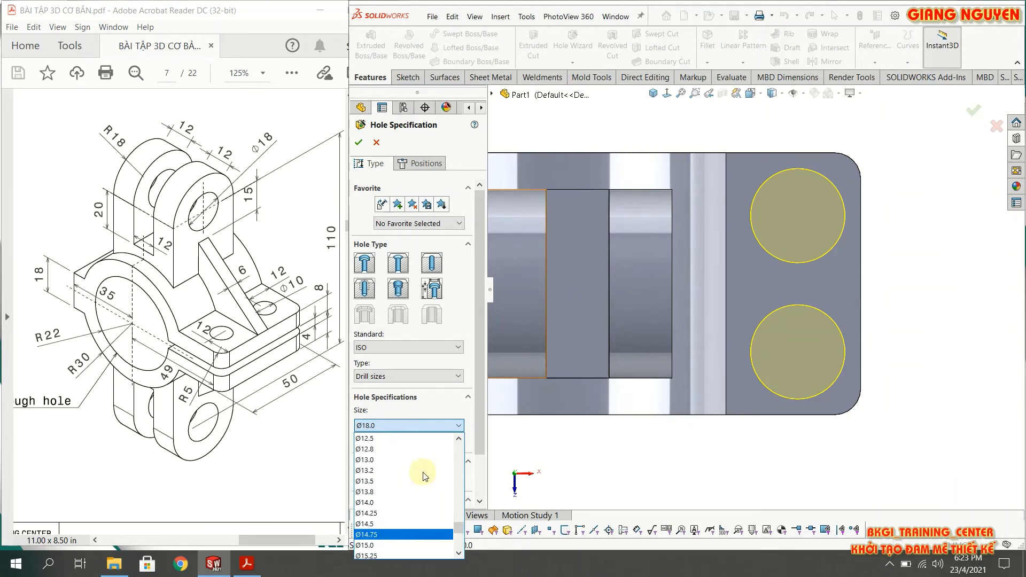
scroll(422, 472, up, 1)
scroll(422, 474, up, 2)
scroll(421, 473, up, 1)
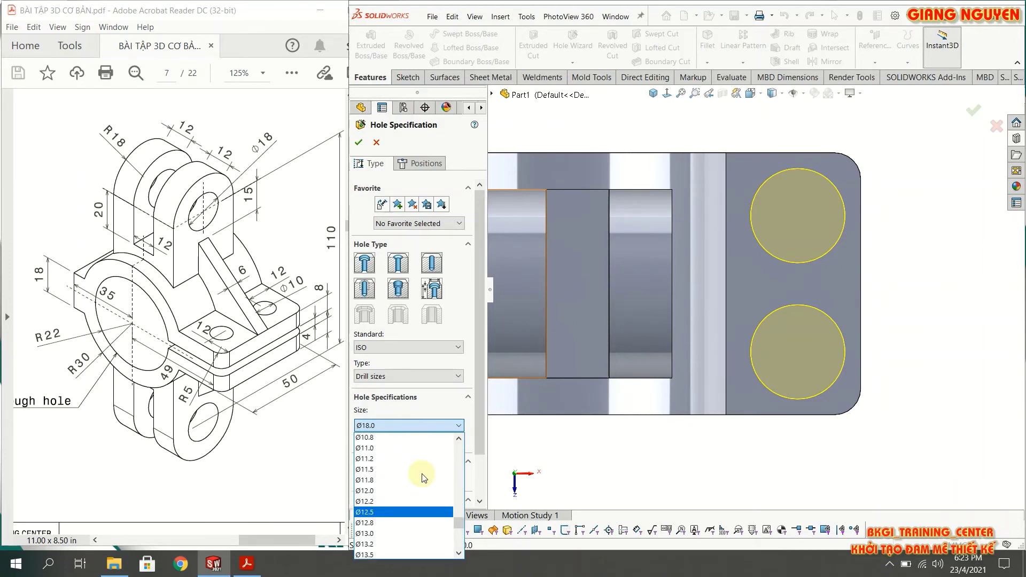
scroll(393, 463, up, 1)
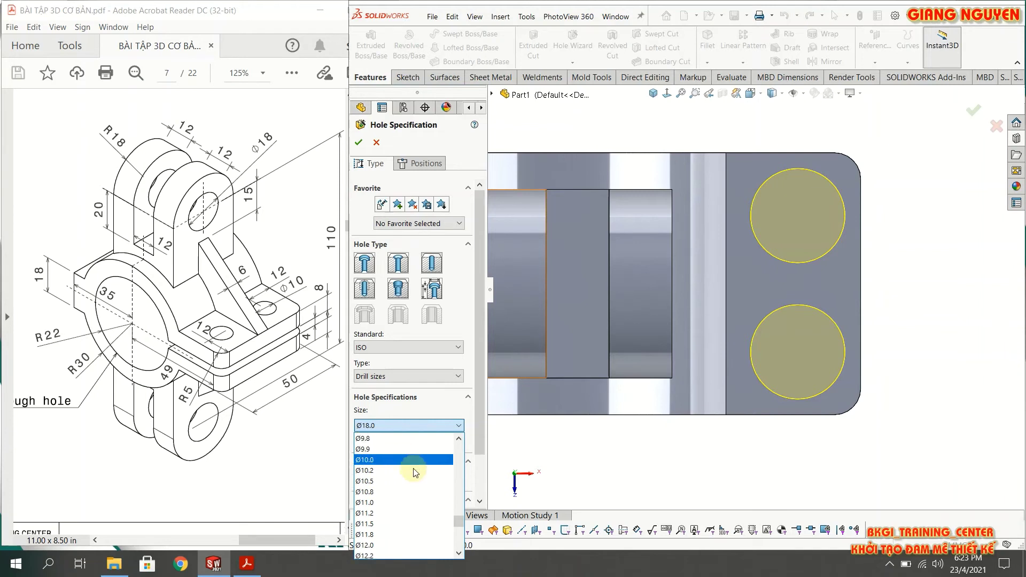
click(391, 460)
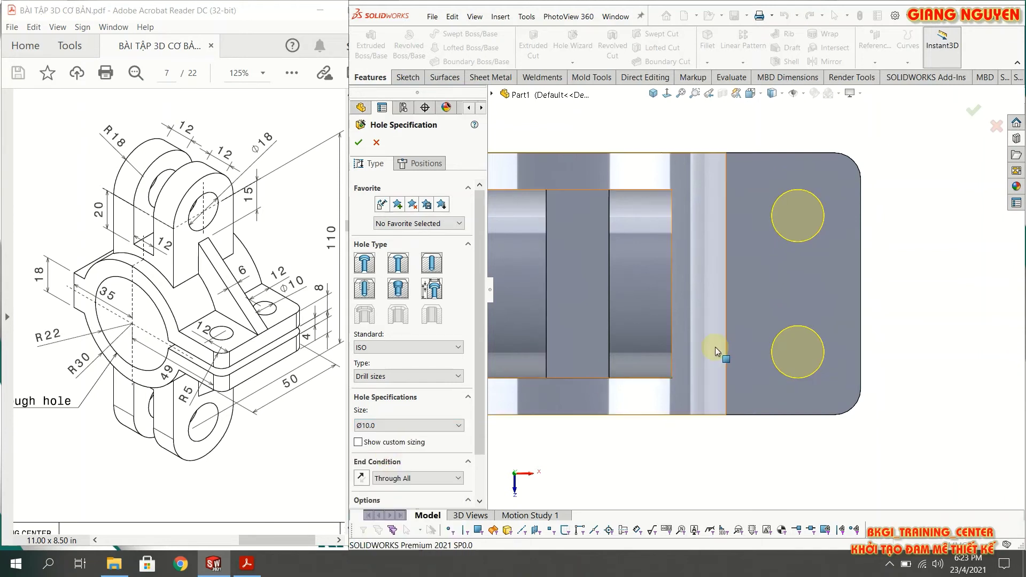
click(357, 143)
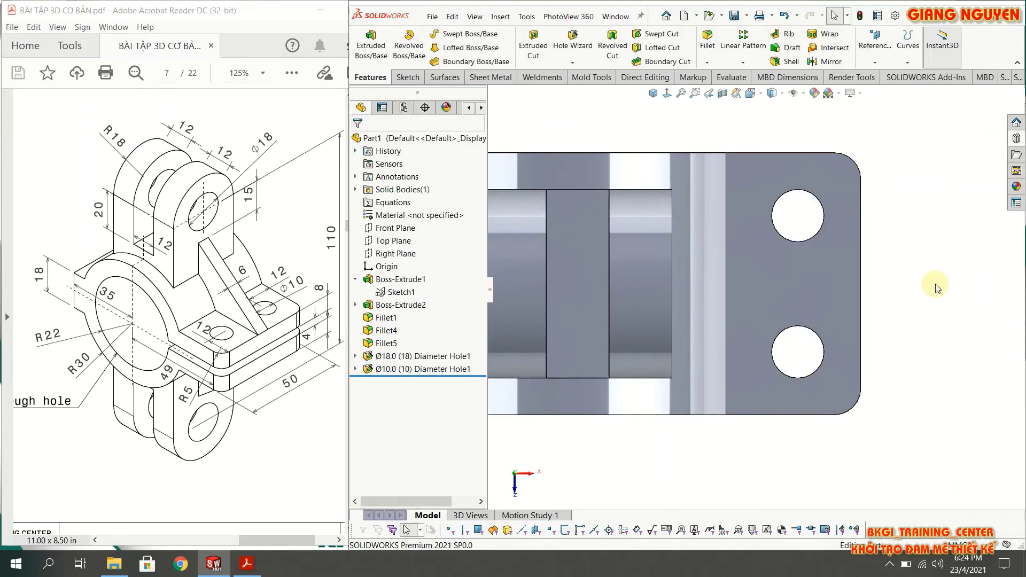
Step: Switch to isometric view and start a new sketch on the Front Plane
key(ctrl+7)
key(ctrl+7)
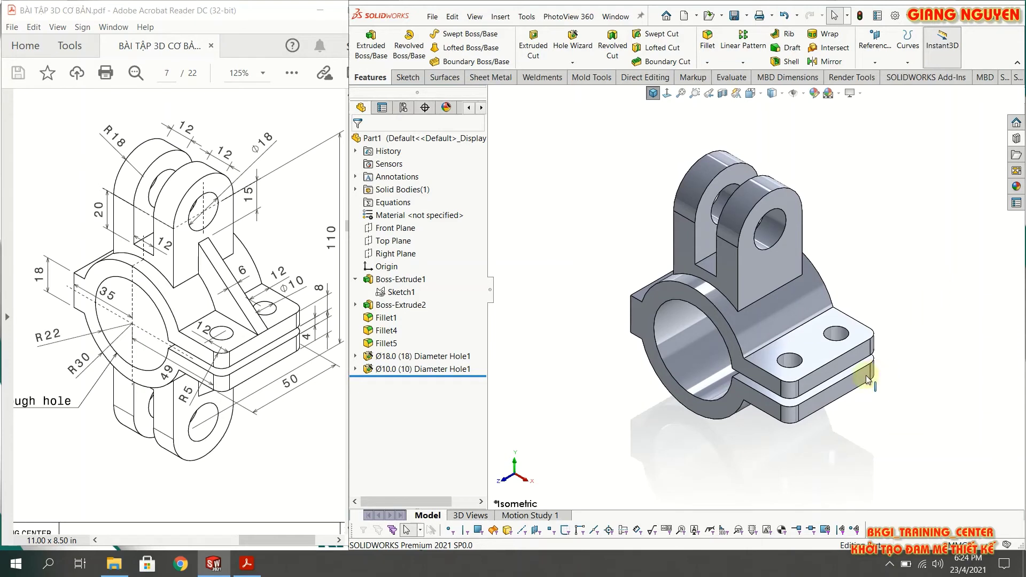
key(ctrl+Left)
key(ctrl+Up)
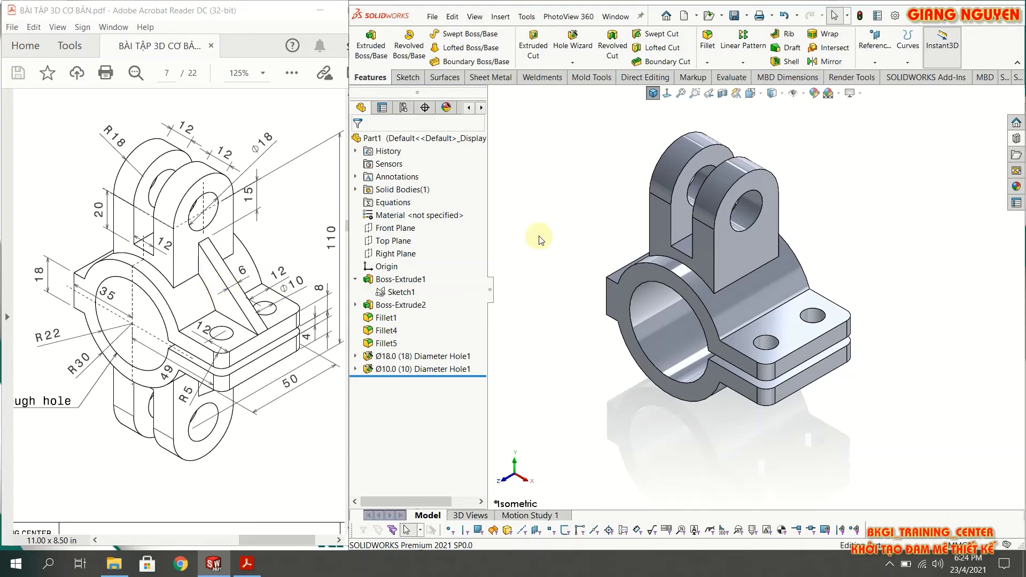
click(393, 229)
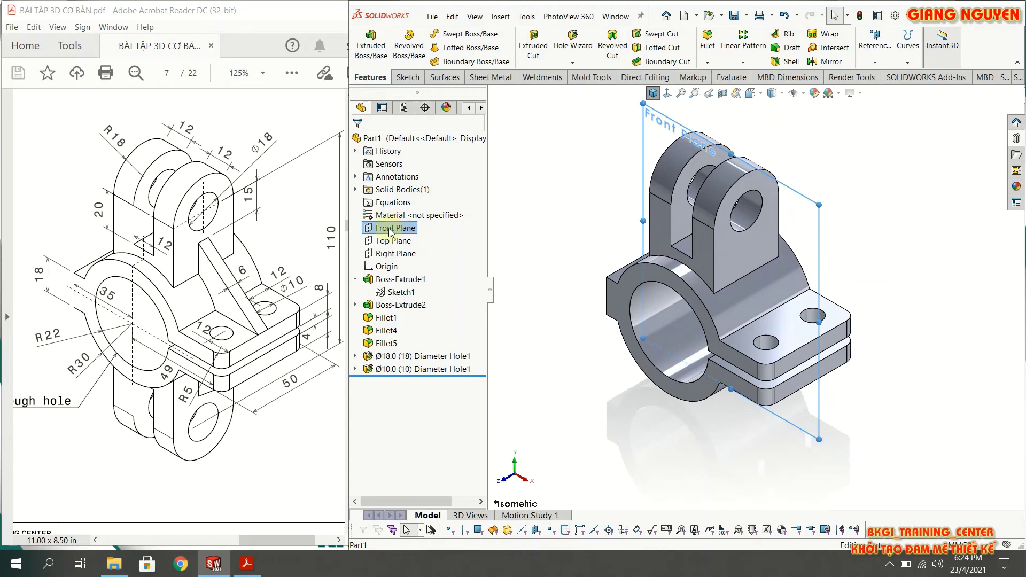
right_click(390, 231)
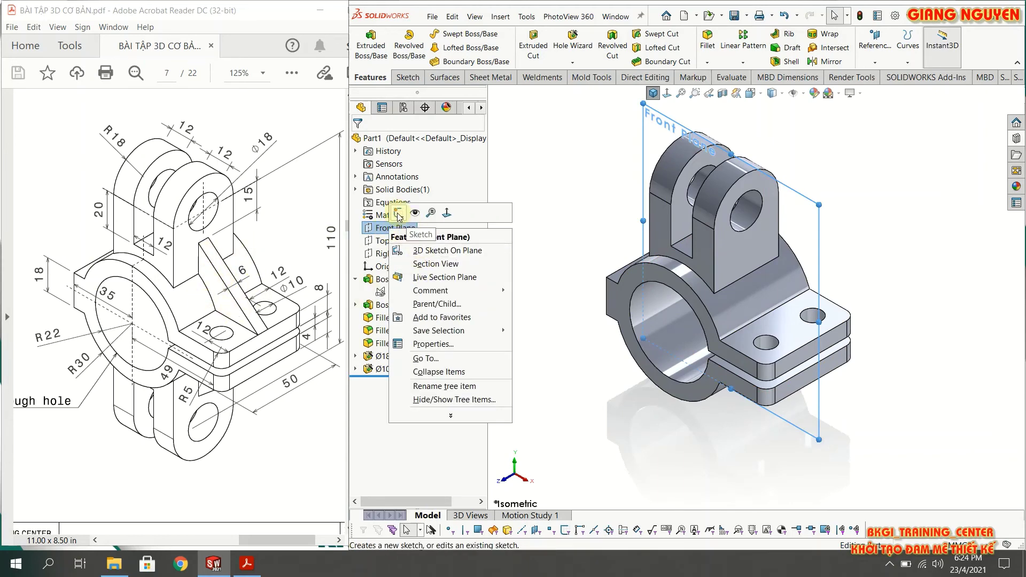
click(421, 252)
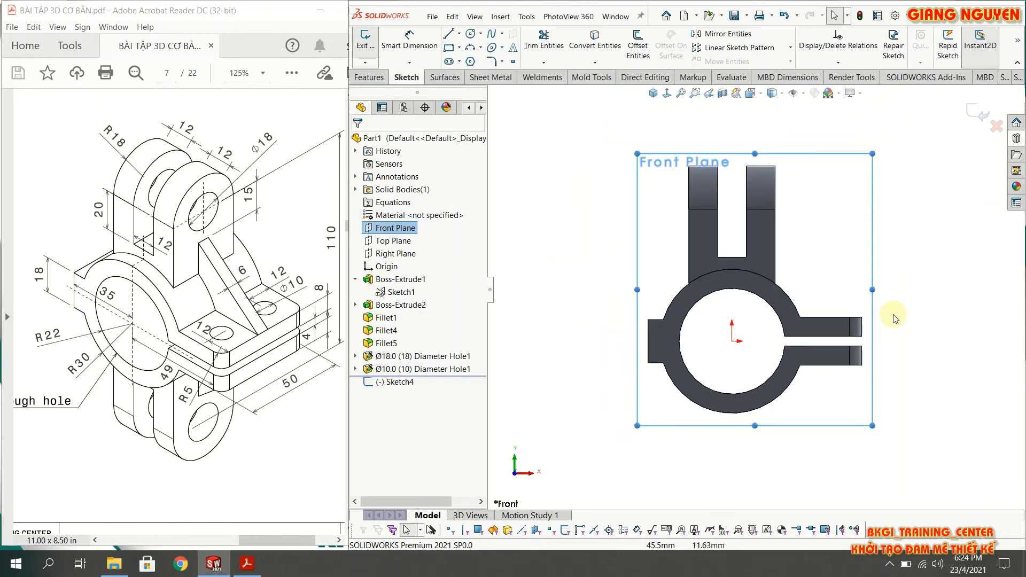
Step: Draw a diagonal line from the flange tip to the clevis side
click(881, 299)
scroll(882, 299, up, 1)
click(447, 36)
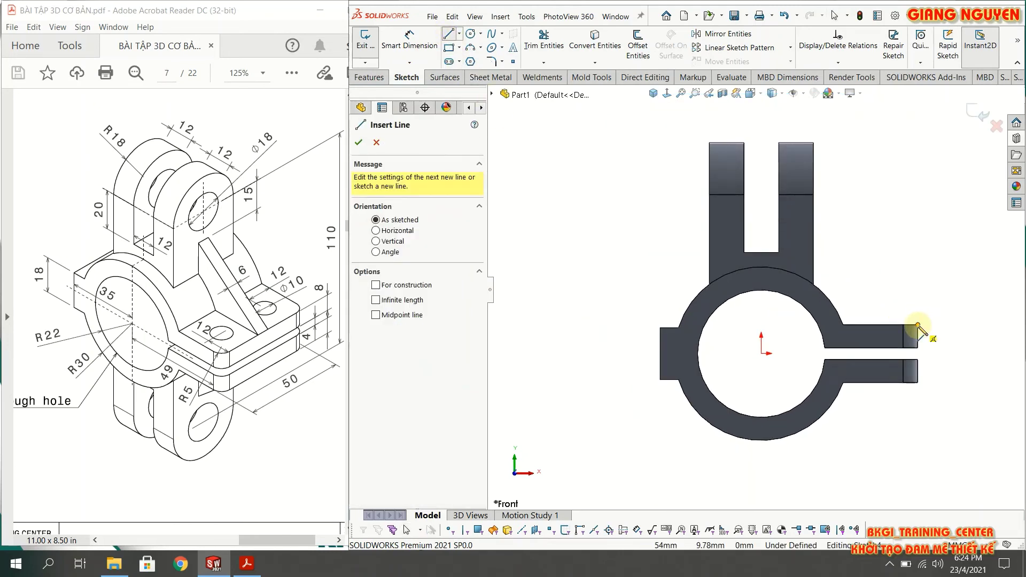
click(918, 325)
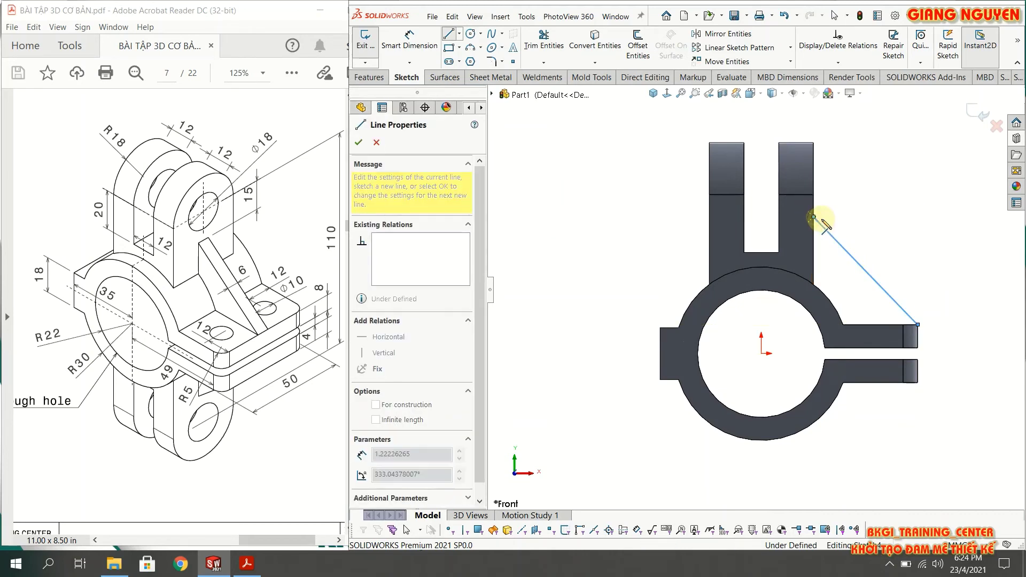
click(813, 217)
key(Escape)
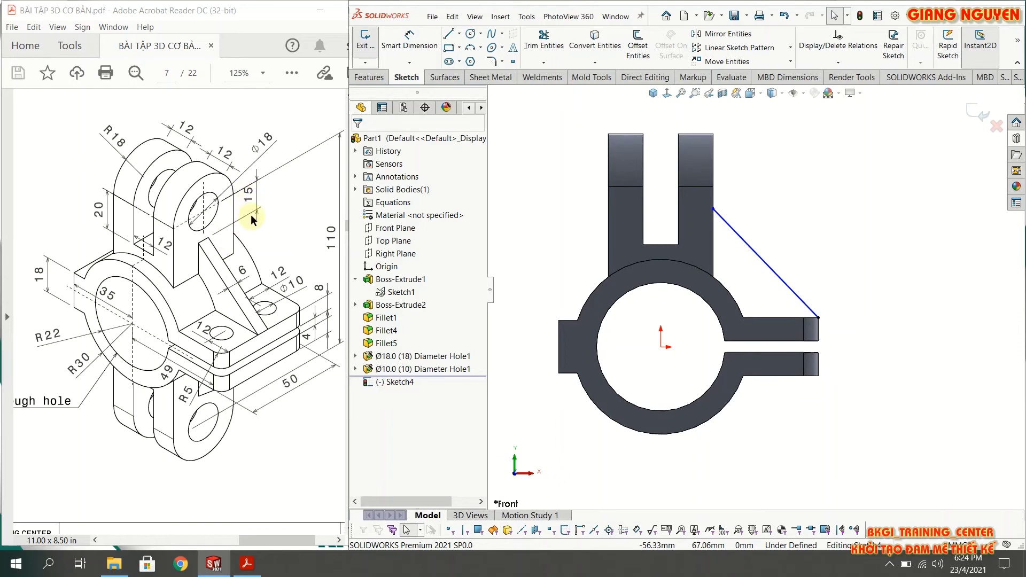
Step: Dimension the line's upper end 33 mm below the clevis top corner and exit the sketch
click(409, 40)
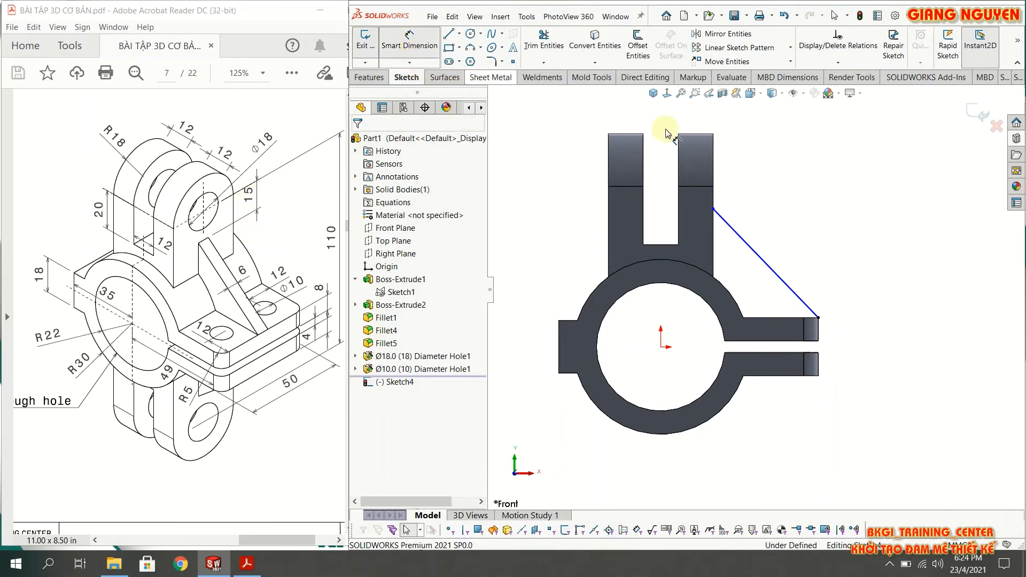
click(712, 135)
click(713, 208)
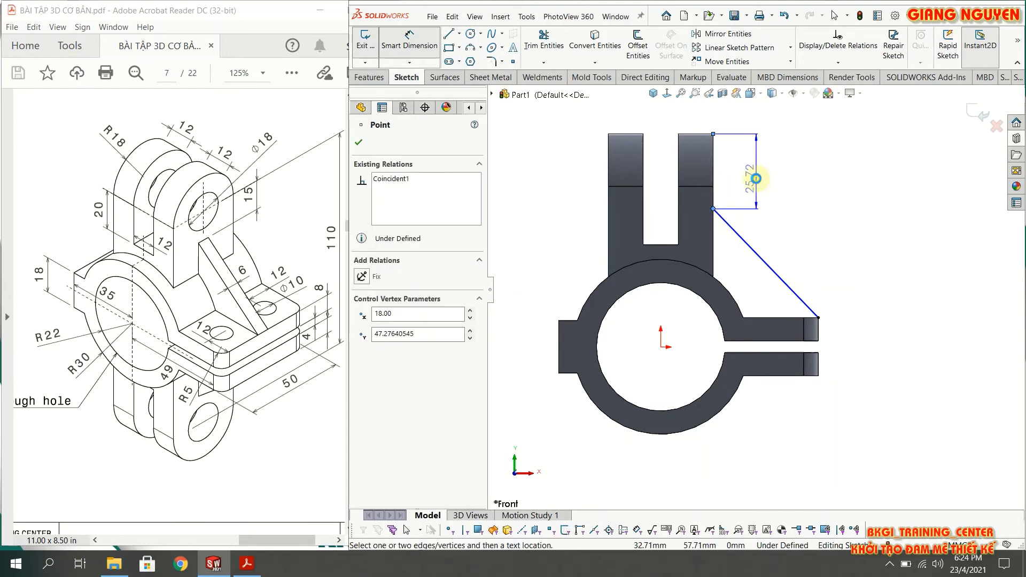
click(756, 174)
text(33)
key(Return)
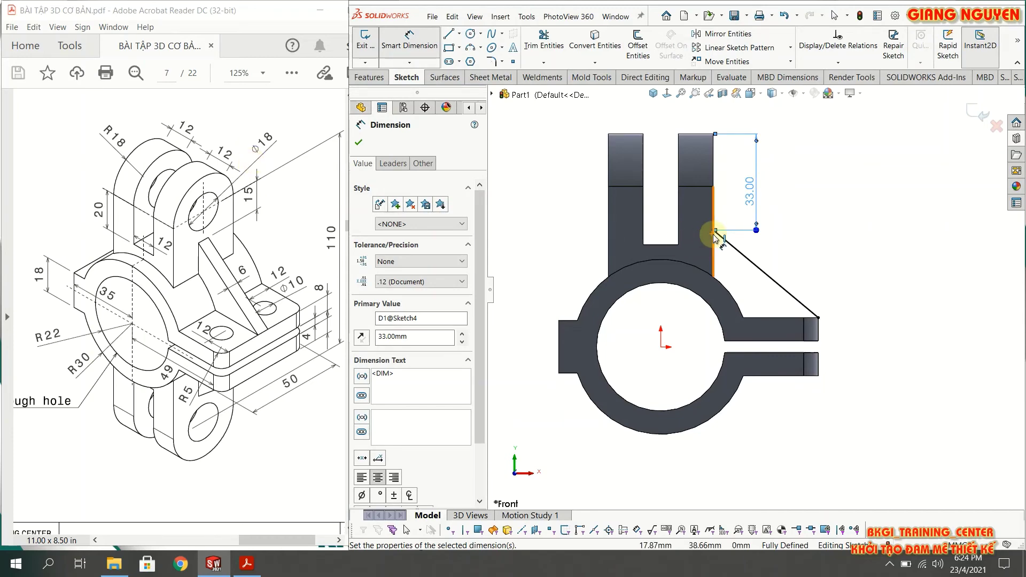
click(971, 114)
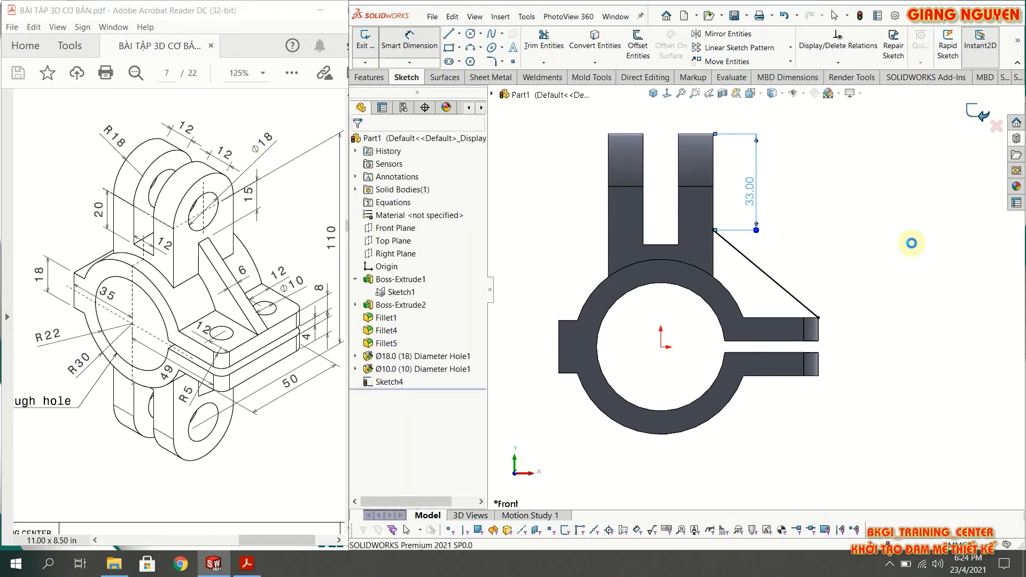
key(ctrl+7)
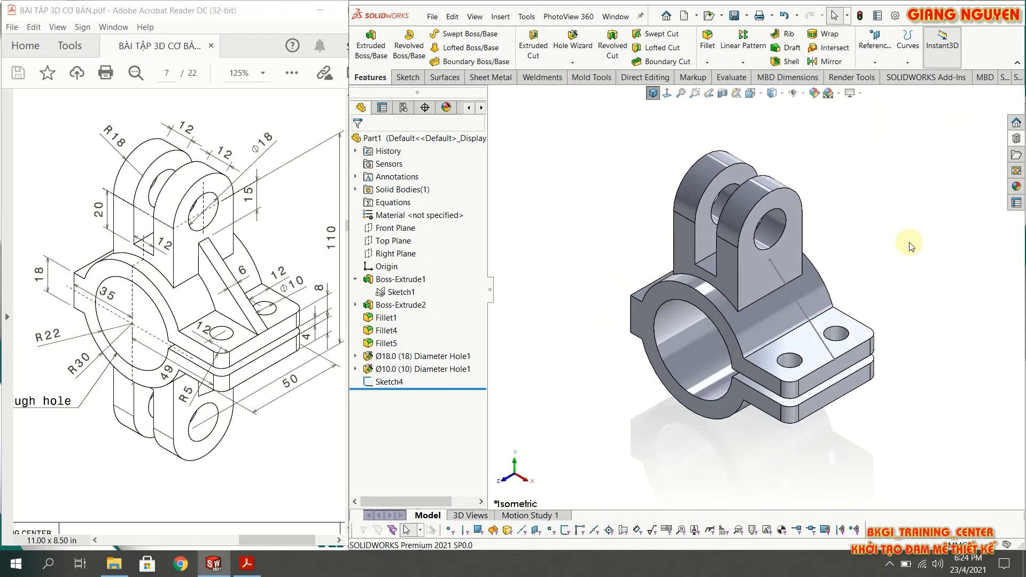
scroll(876, 342, down, 2)
scroll(807, 338, down, 3)
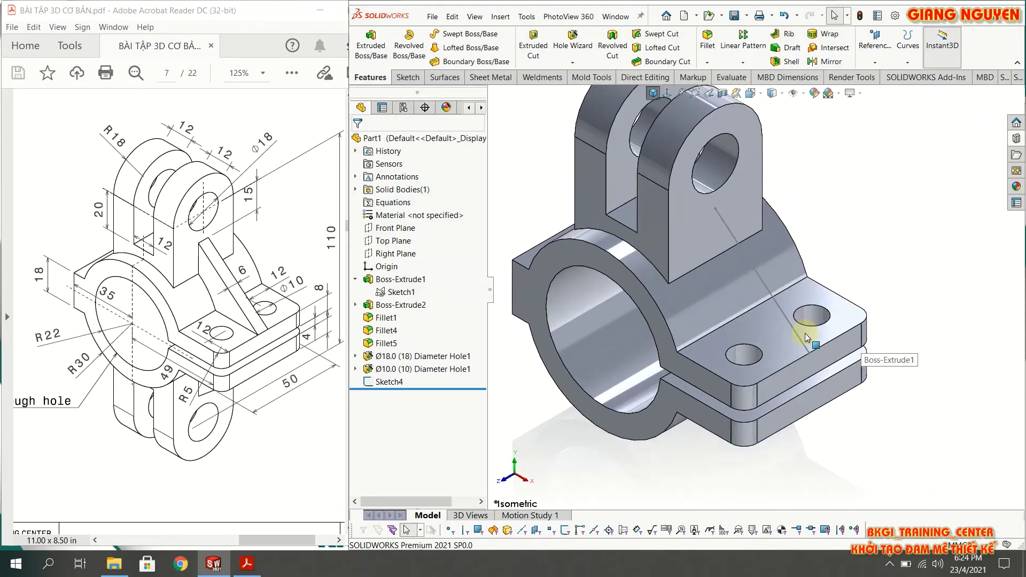
scroll(807, 338, up, 1)
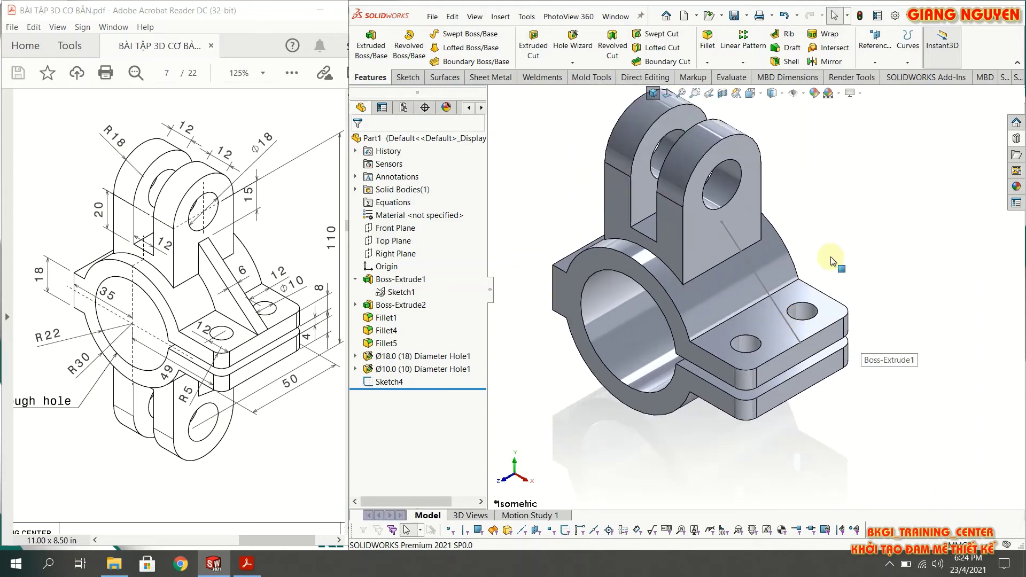
Step: Create Rib1 from Sketch4 with 6 mm thickness, material flipped toward the part
click(785, 35)
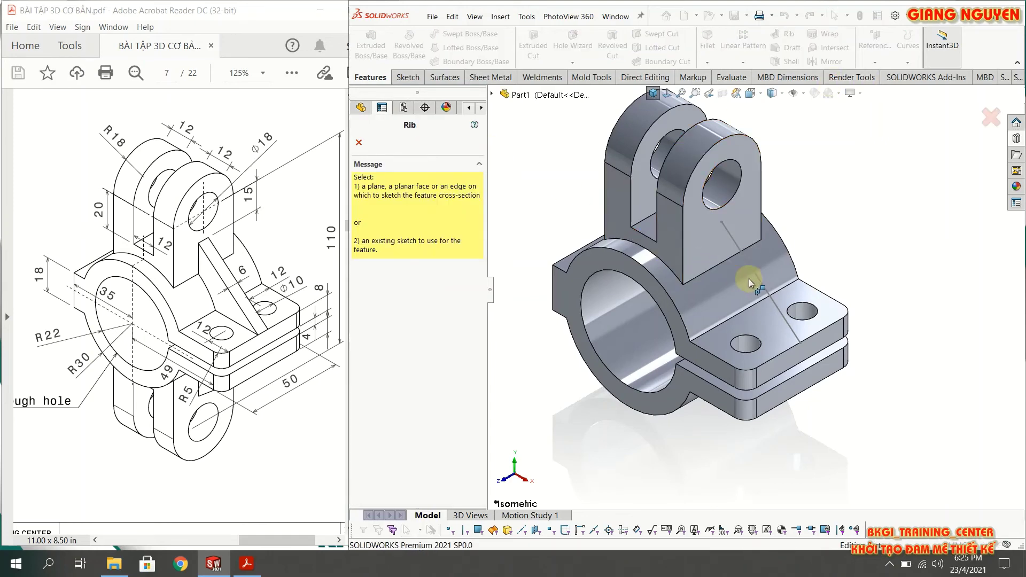
click(762, 287)
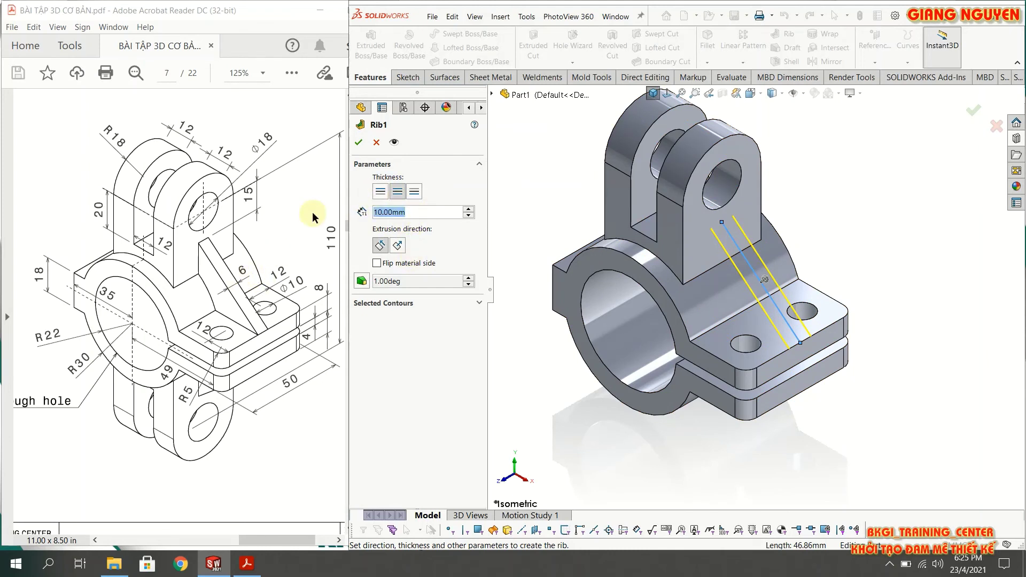
text(6)
key(Return)
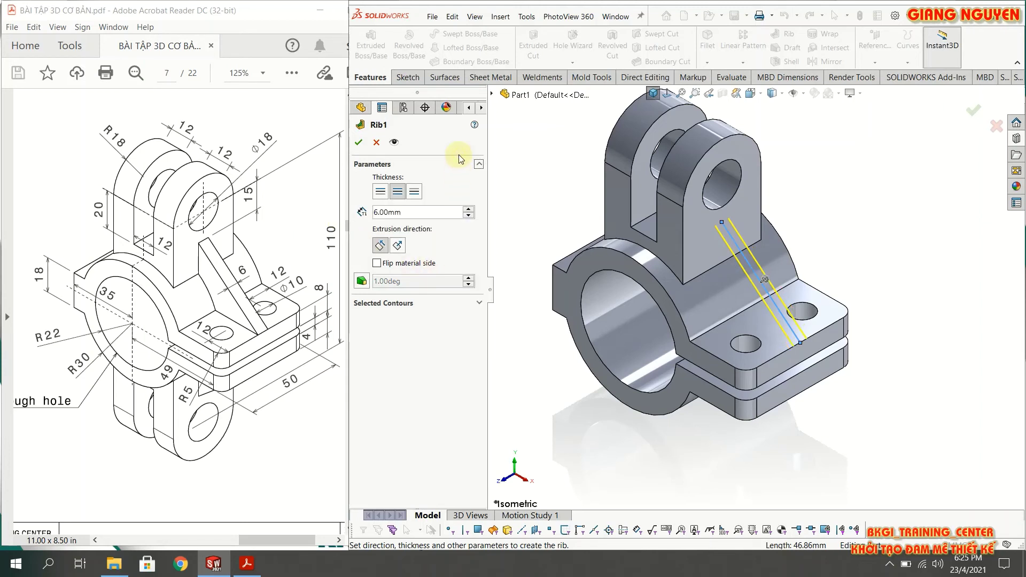
click(380, 192)
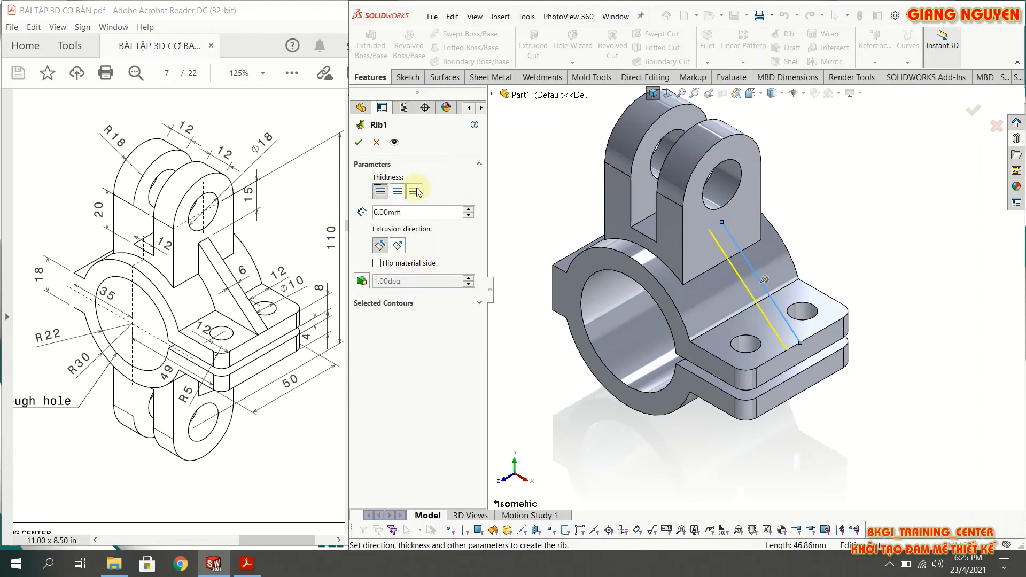
click(416, 192)
click(399, 192)
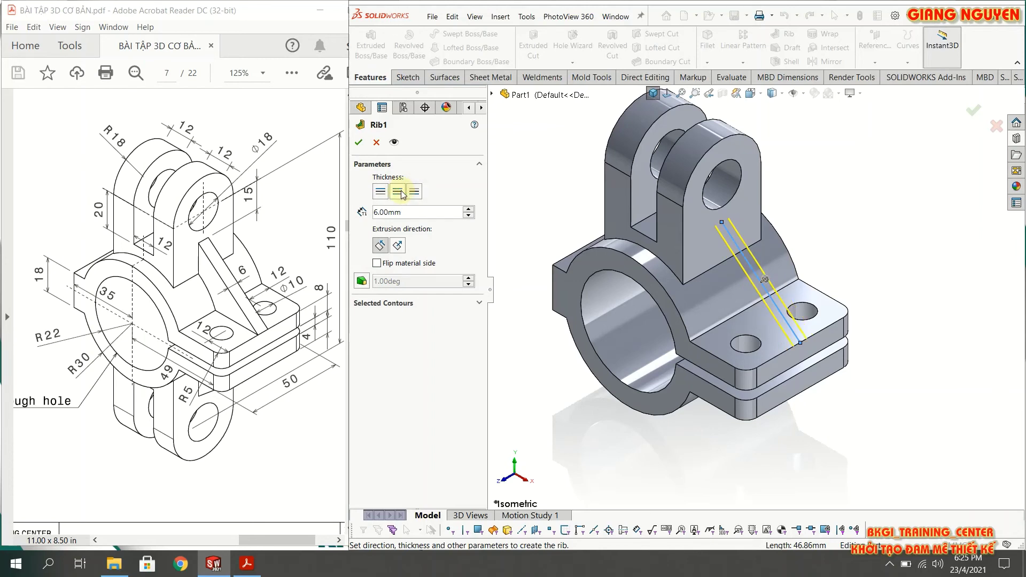
middle_drag(879, 290, 910, 233)
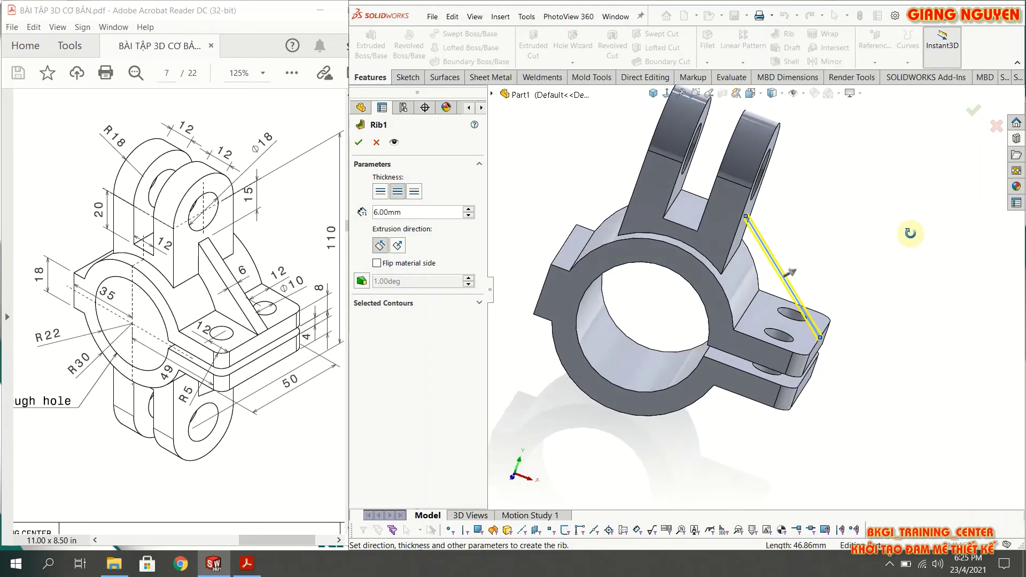
scroll(777, 277, down, 3)
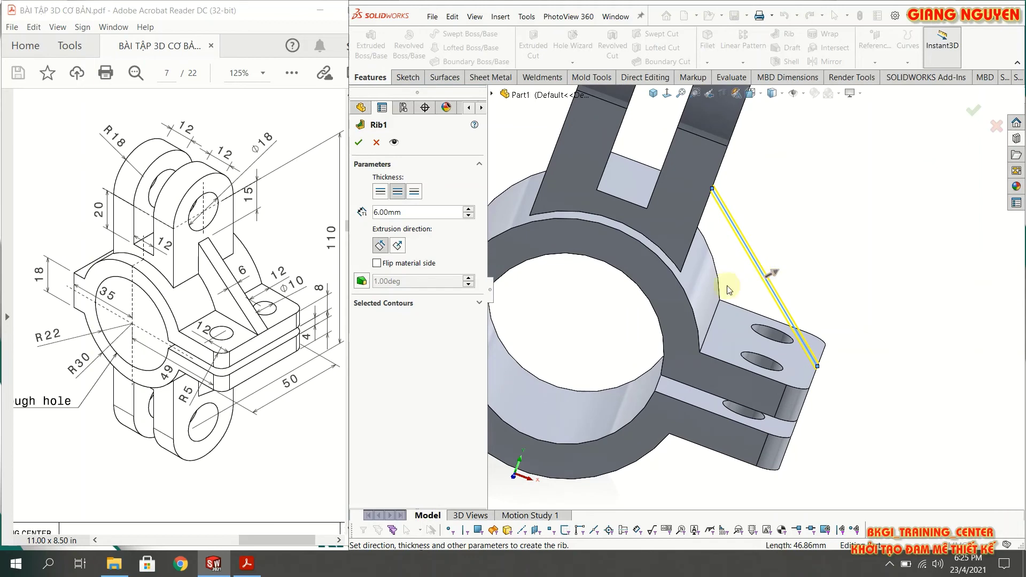
click(377, 264)
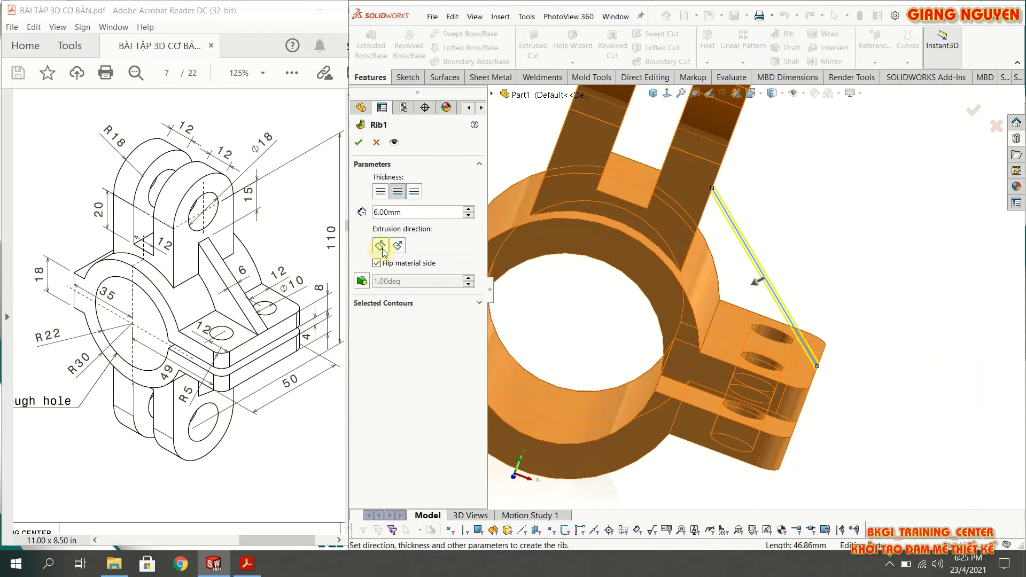
click(387, 253)
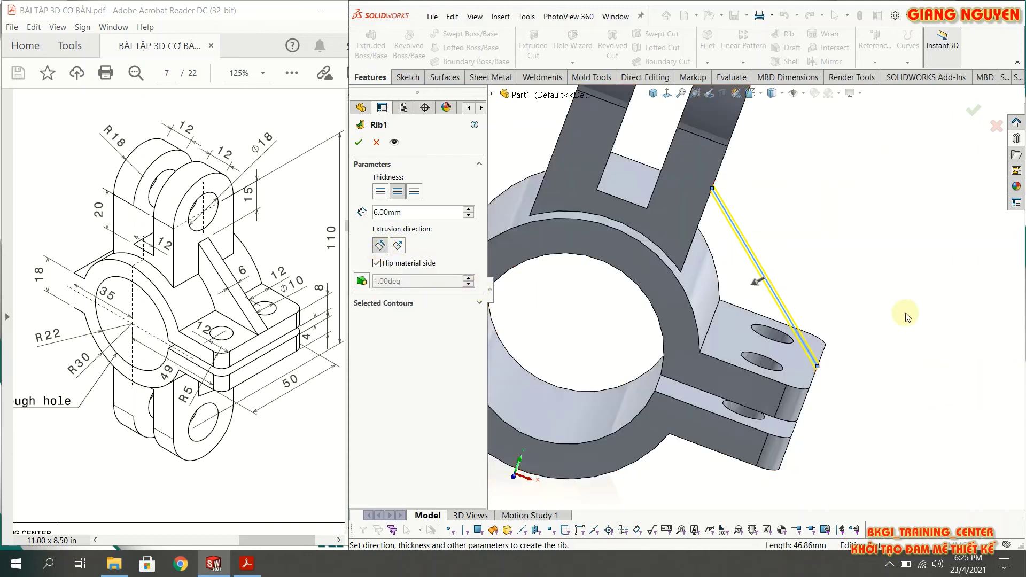
key(ctrl+7)
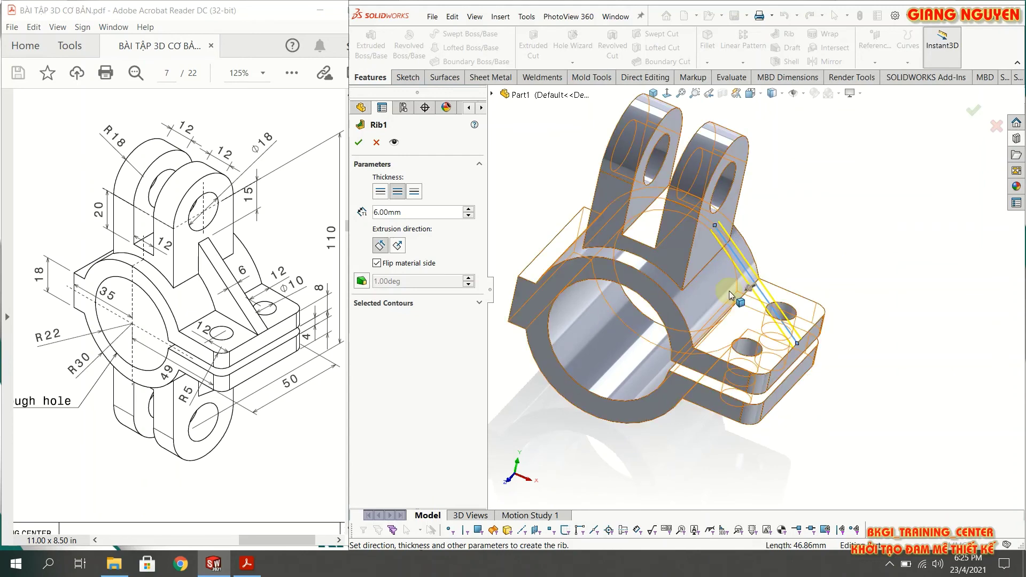
click(360, 143)
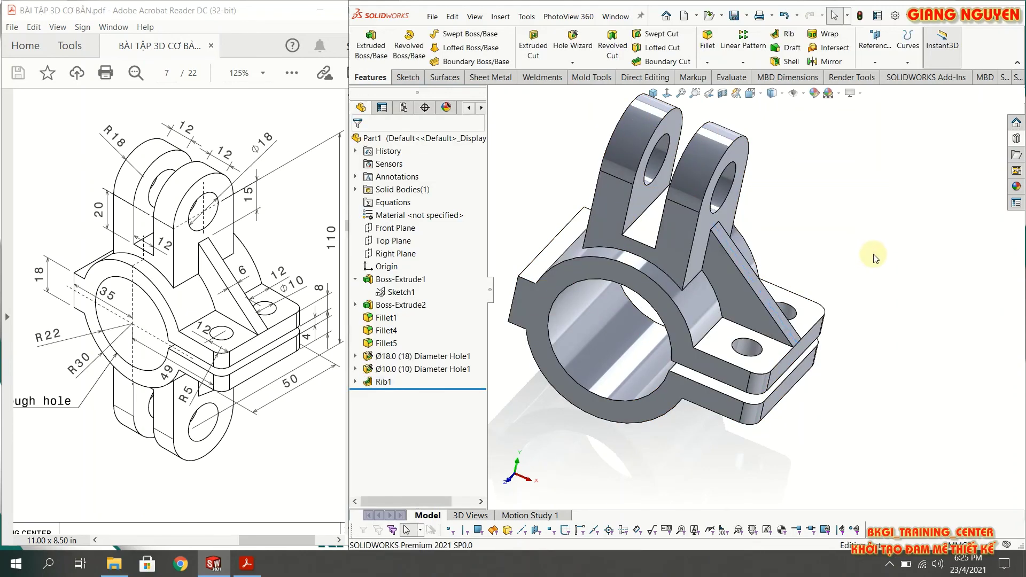
Step: Reset the model to isometric view and start the Mirror feature
middle_drag(886, 258, 881, 229)
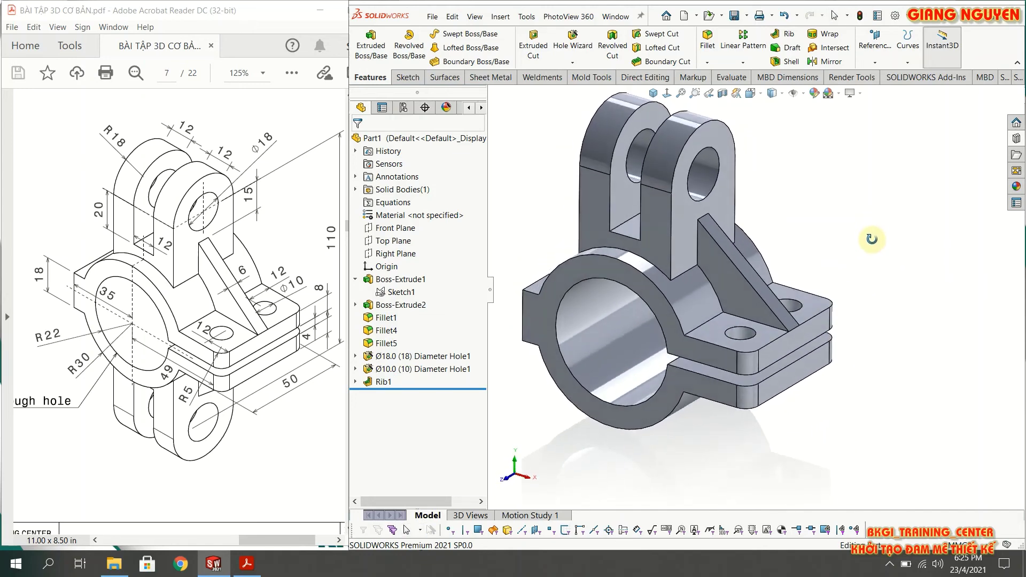
key(ctrl+1)
key(ctrl+7)
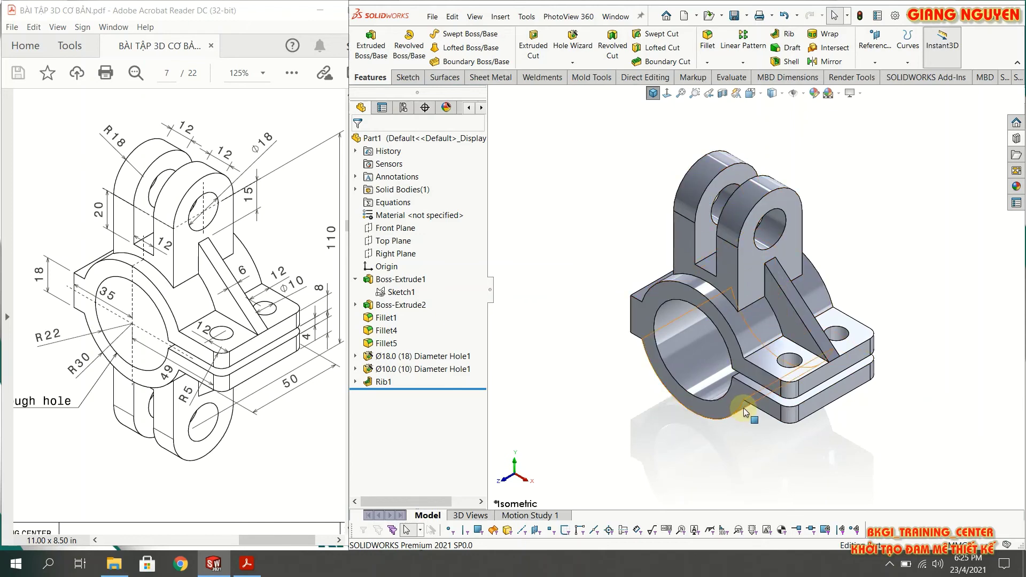
click(831, 62)
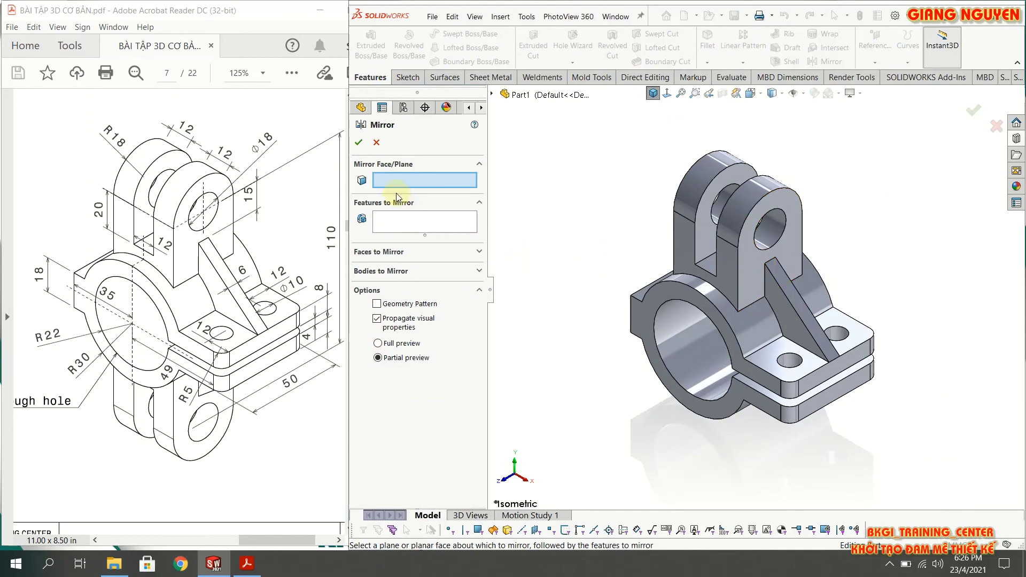
Step: Choose Top Plane as the mirror plane and add Boss-Extrude2 to the features to mirror
click(491, 96)
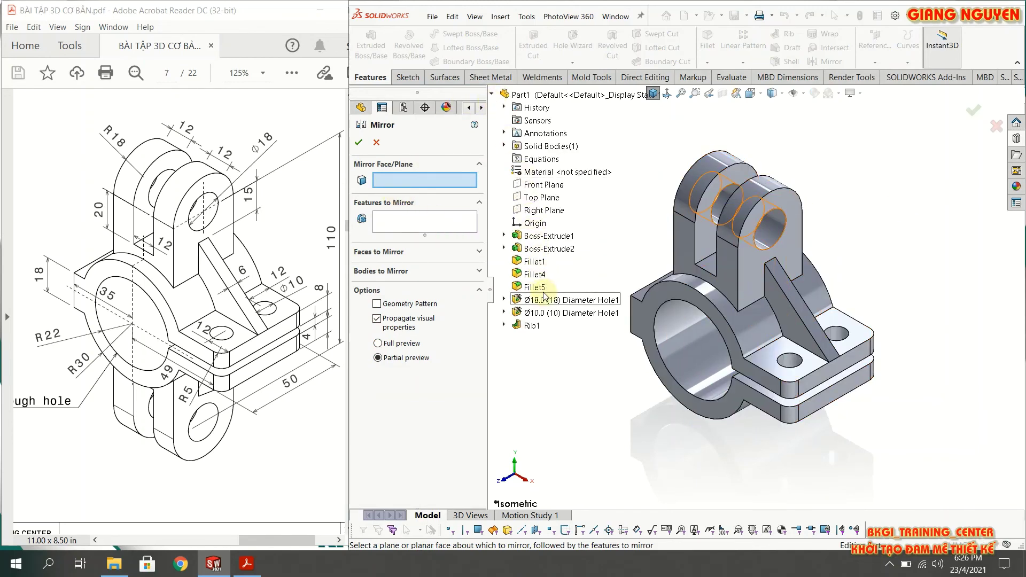
click(530, 199)
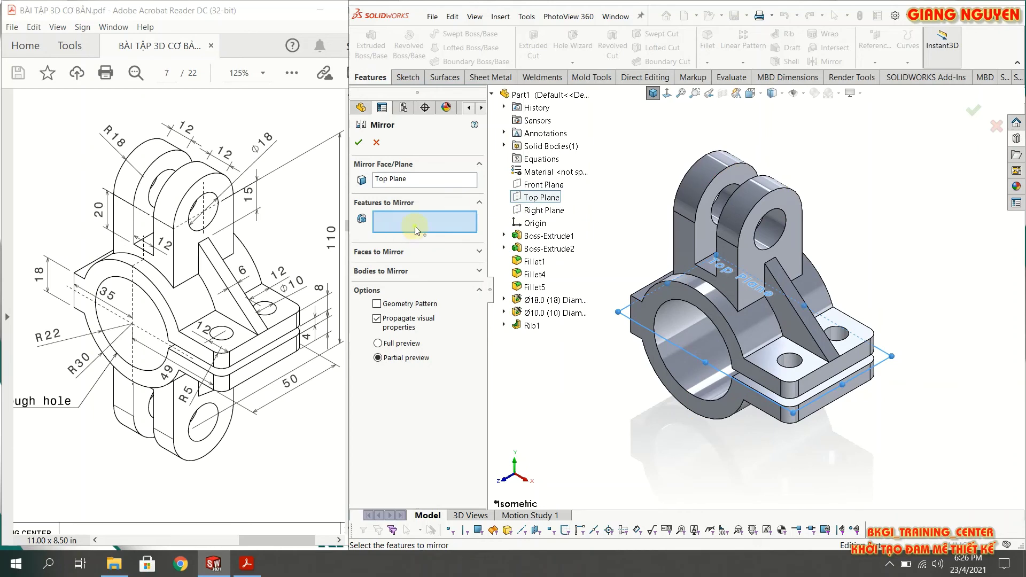
click(555, 249)
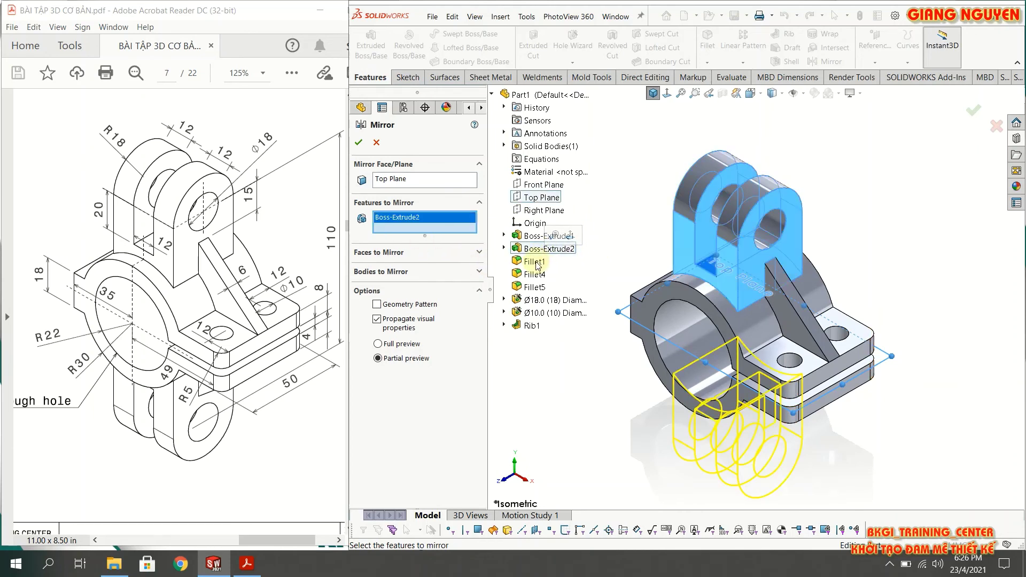
click(535, 261)
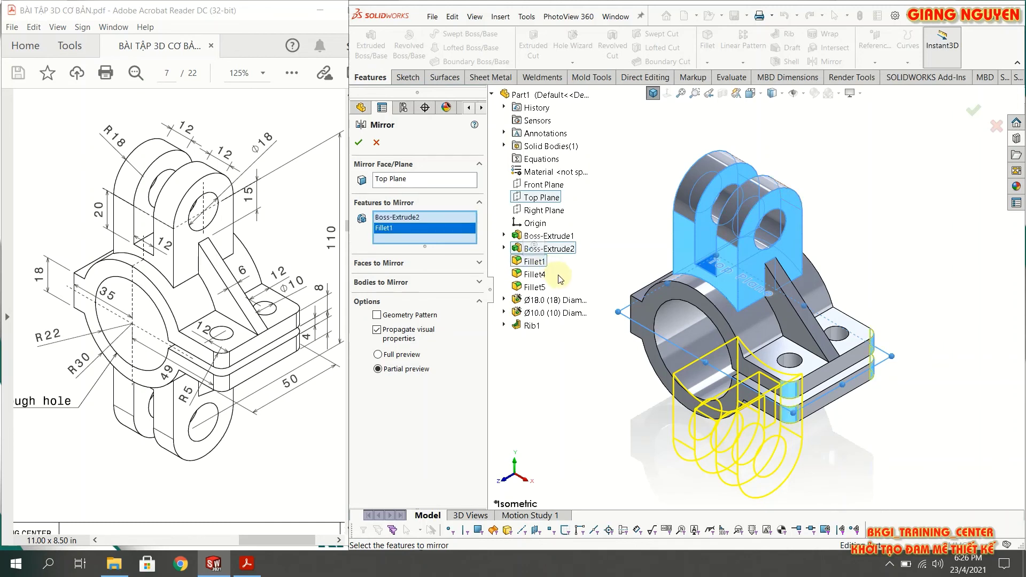
click(534, 275)
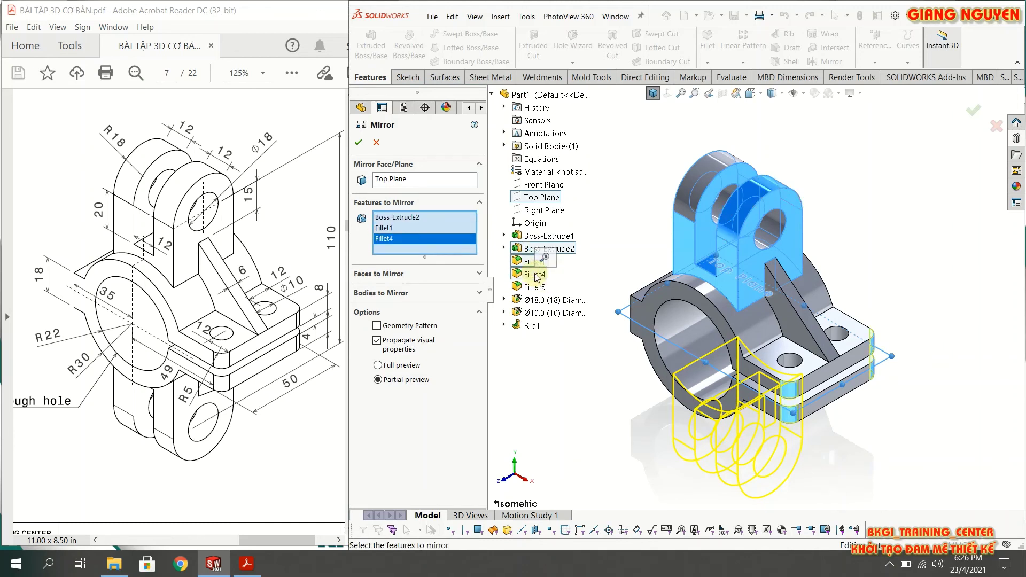
right_click(389, 238)
click(422, 258)
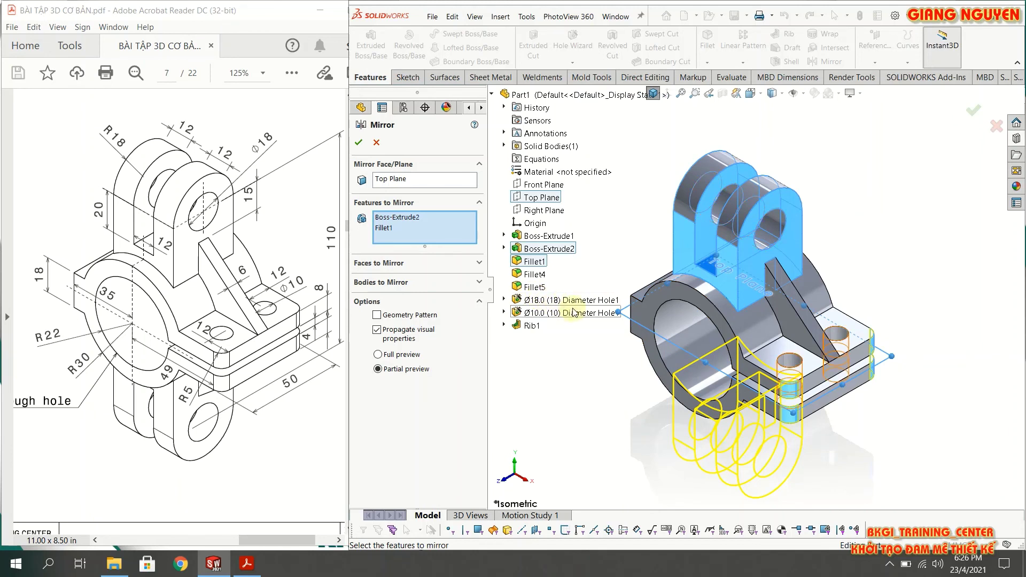
Step: Add the Ø18 hole, Rib1, Fillet4 and Fillet5, drop Fillet1, and create Mirror1
click(537, 300)
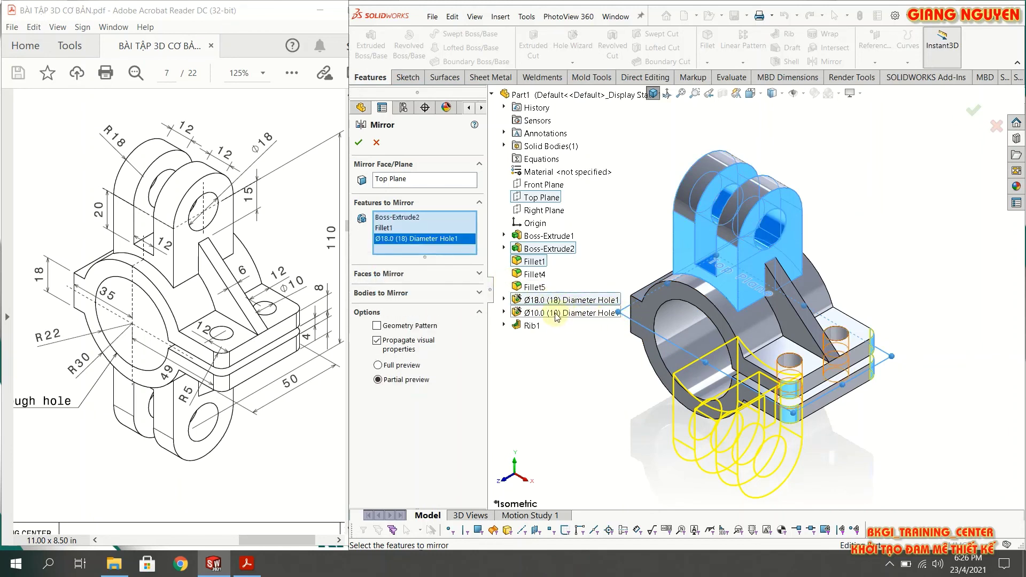
click(532, 325)
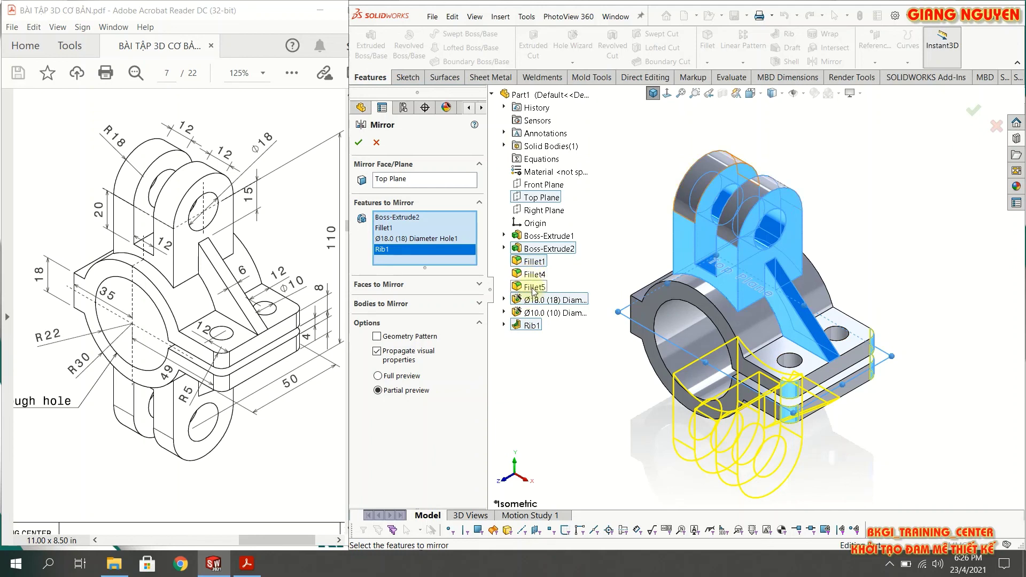
click(392, 229)
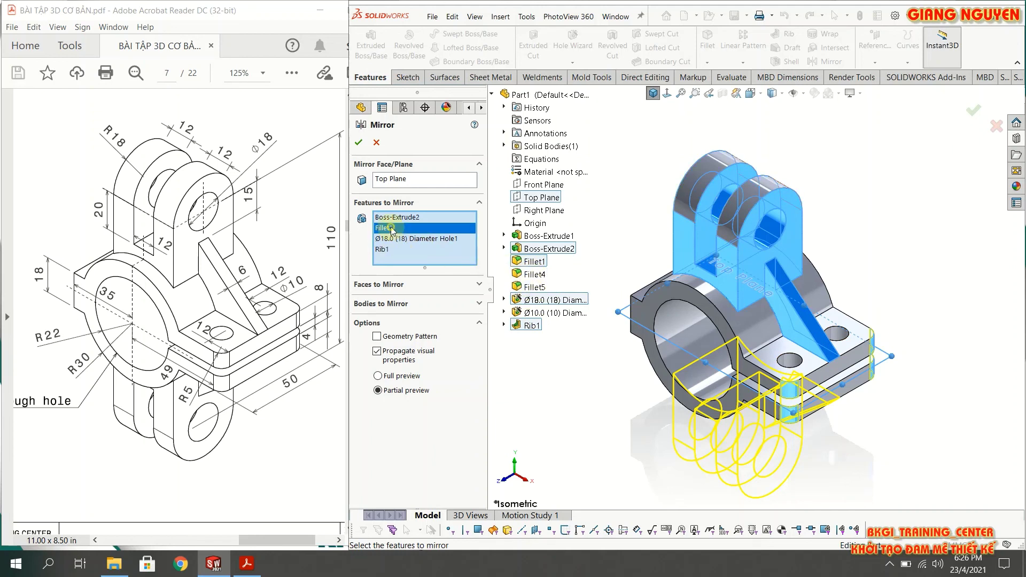
right_click(392, 229)
click(434, 249)
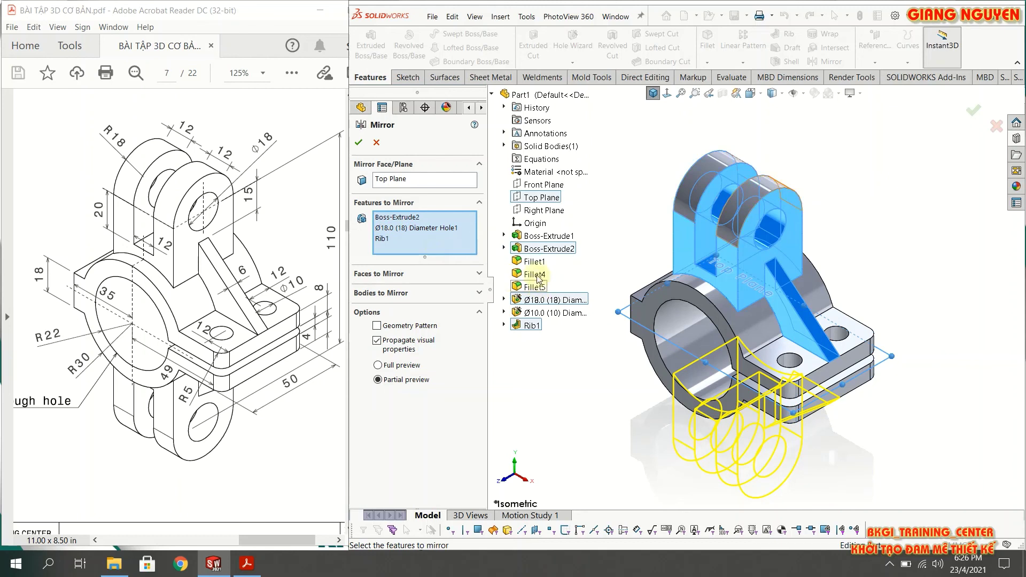
click(534, 274)
click(534, 287)
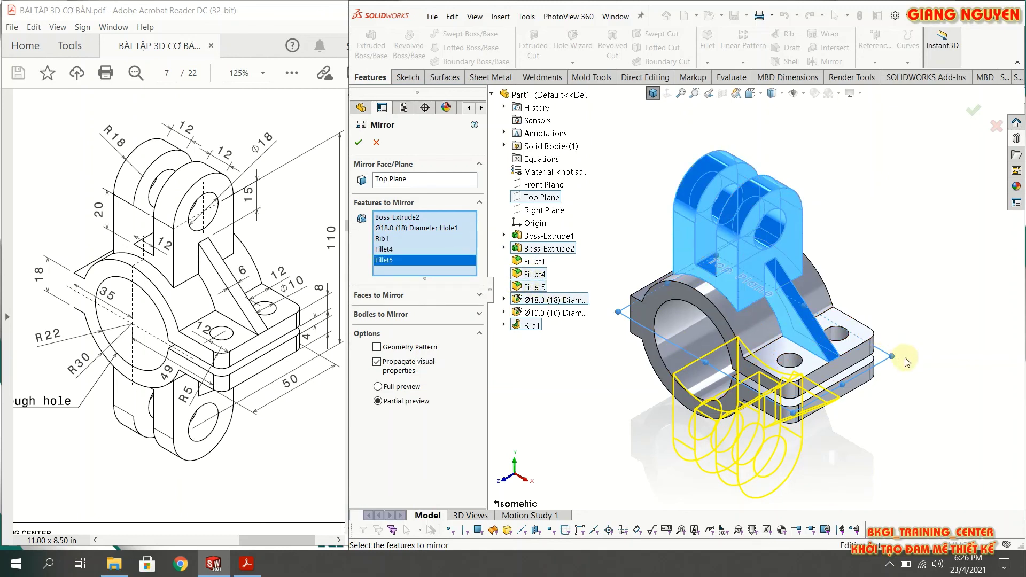
click(358, 142)
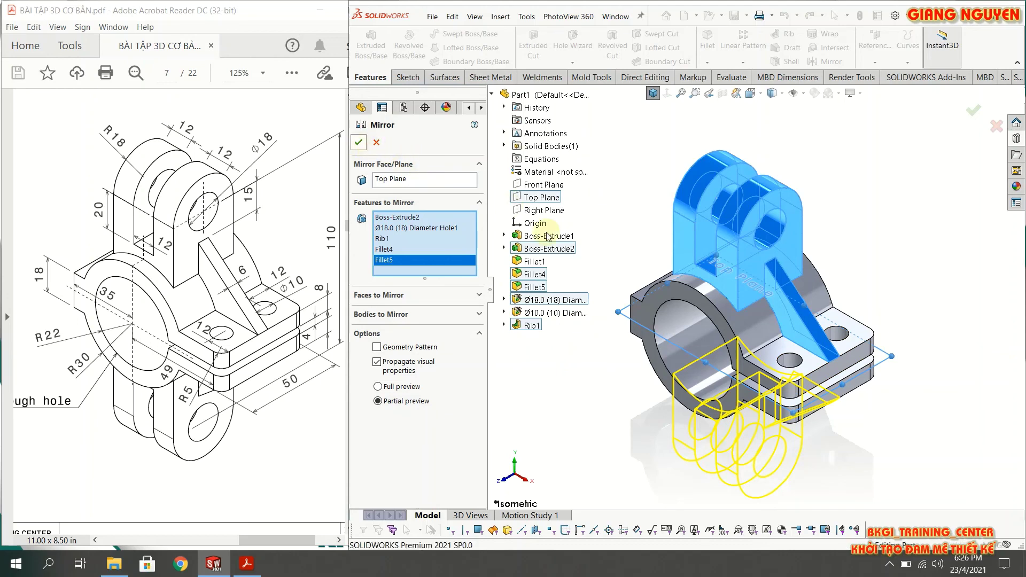
mouse_move(885, 424)
middle_down()
mouse_move(926, 287)
mouse_move(898, 393)
middle_up()
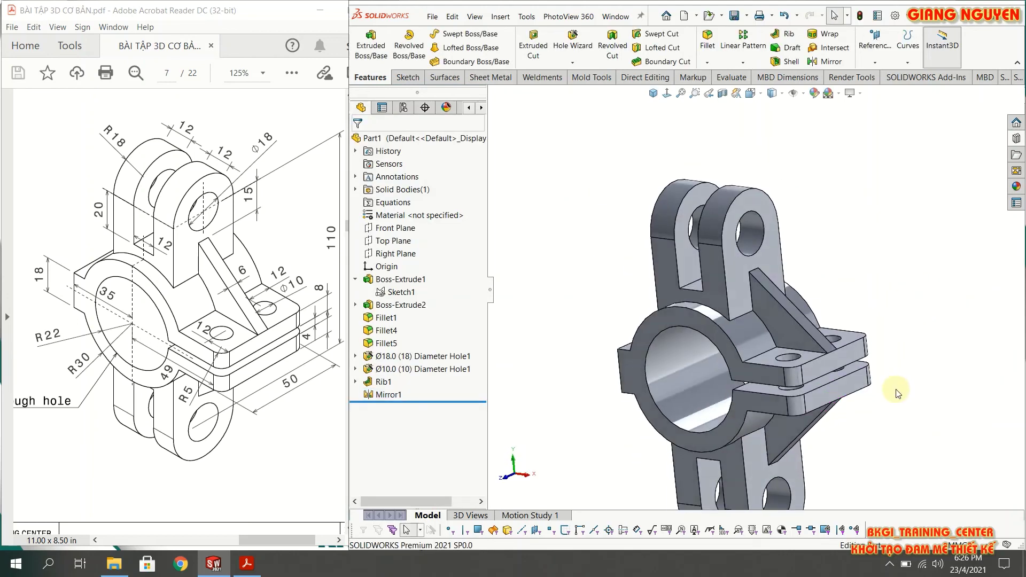
Step: Return to isometric view and select the part's Material entry
key(ctrl+7)
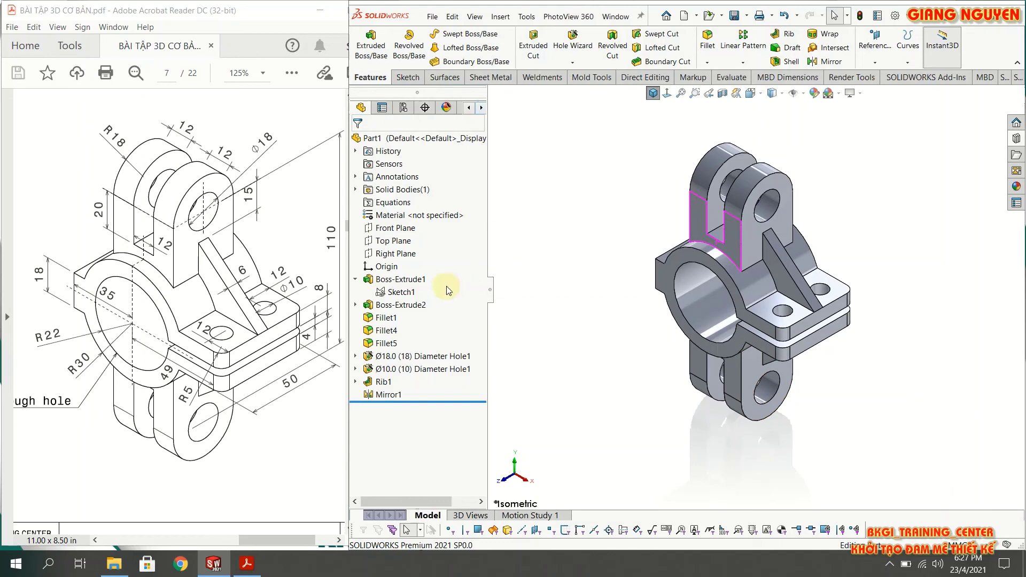
click(407, 220)
Step: Assign AISI 1020 steel from the Steel category as the part's material
right_click(410, 224)
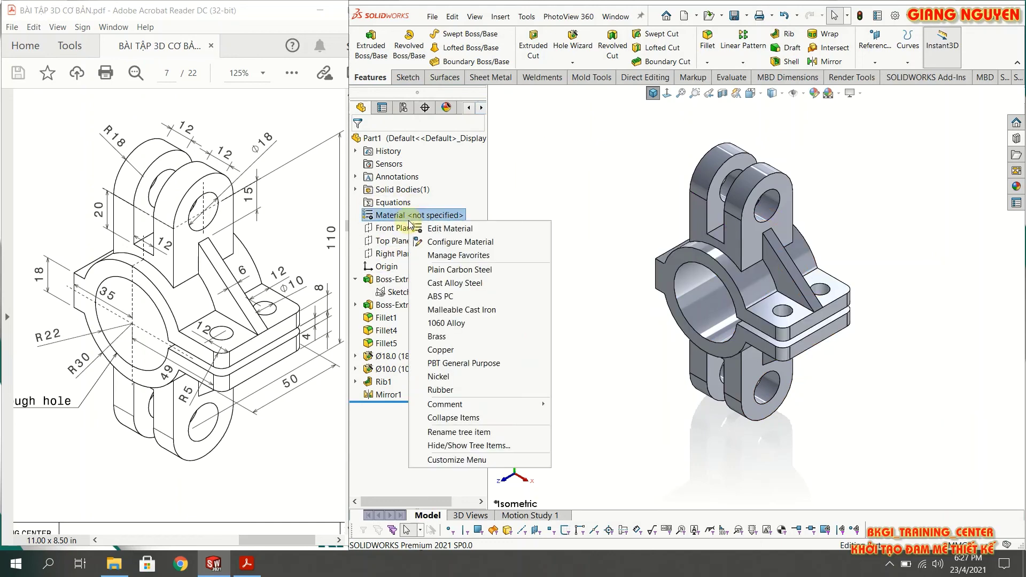
click(463, 231)
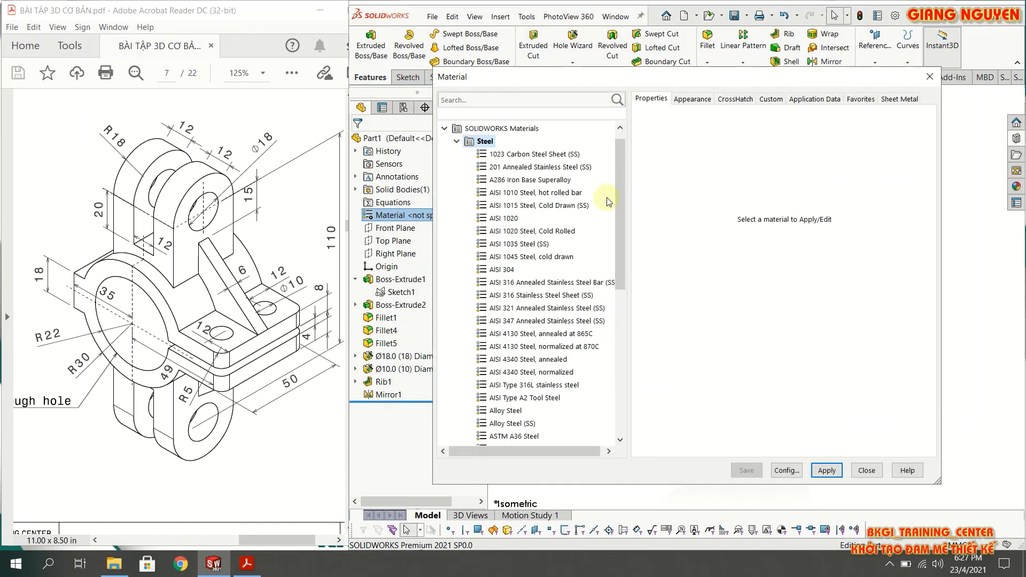
click(456, 142)
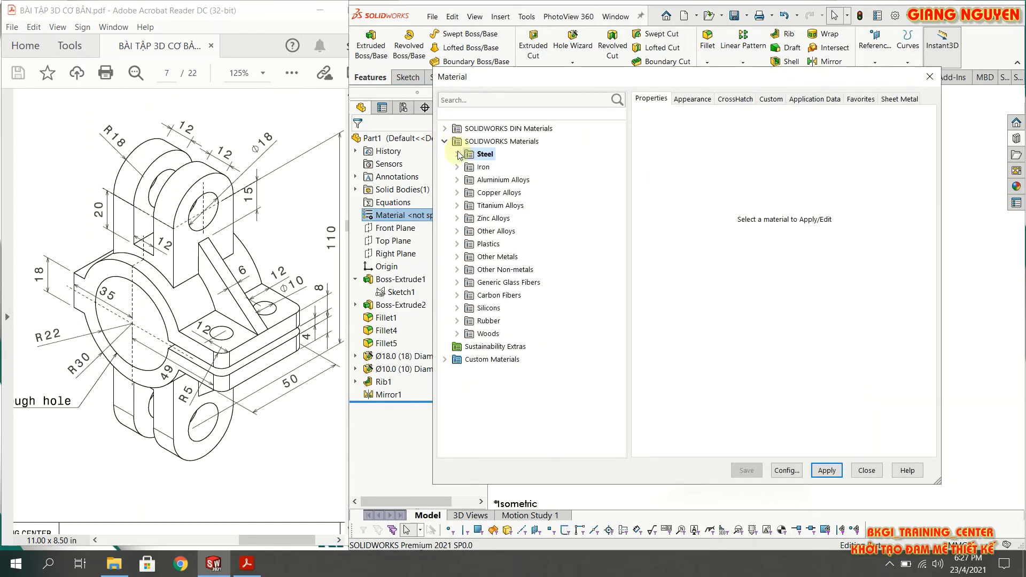
click(458, 154)
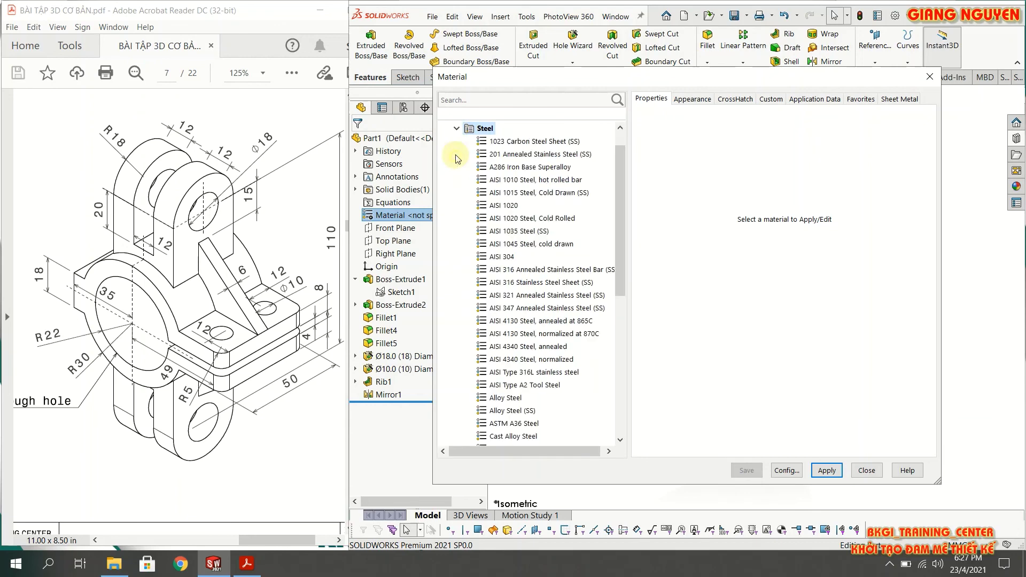
click(500, 208)
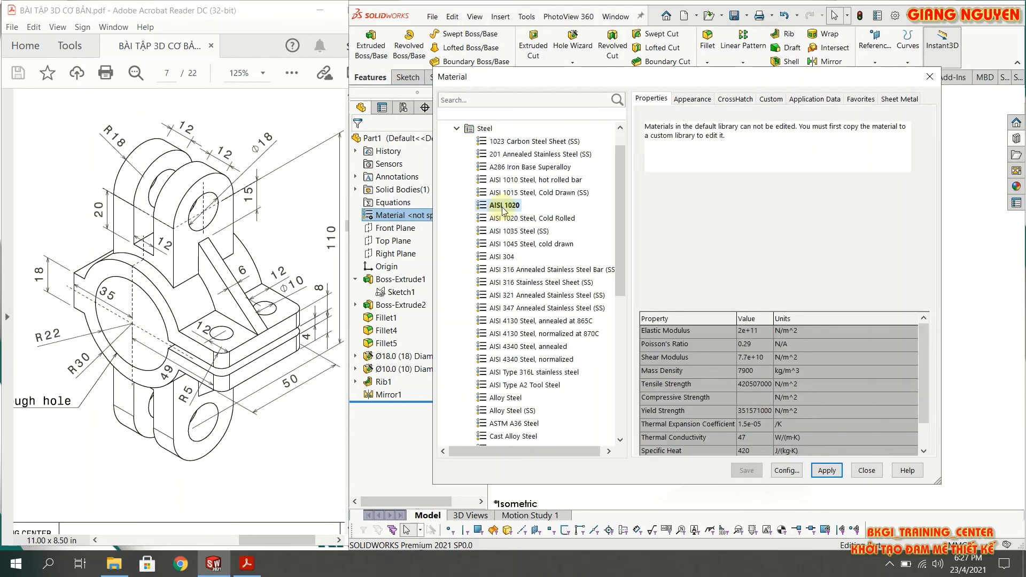
click(827, 471)
click(866, 470)
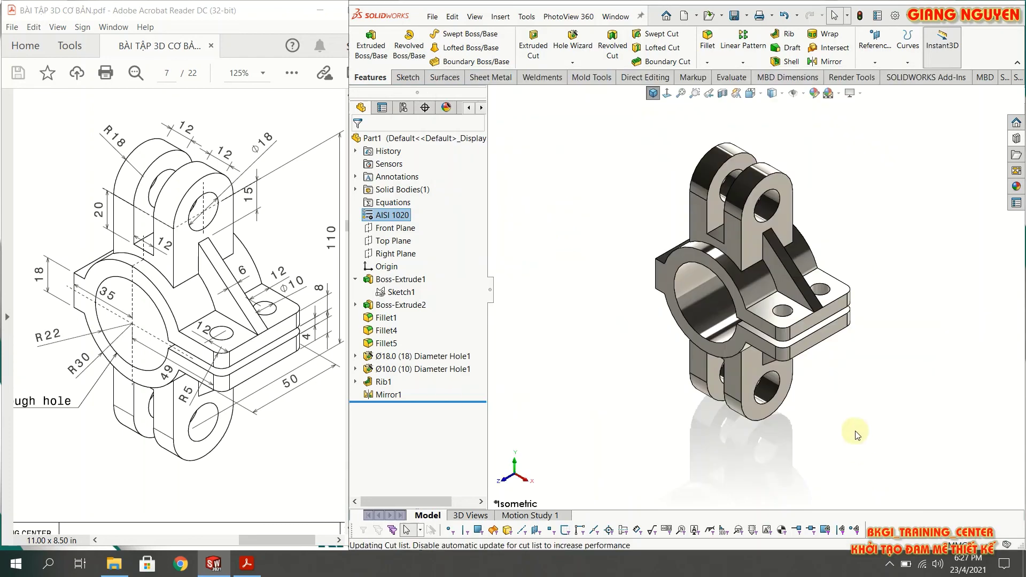
scroll(759, 248, down, 2)
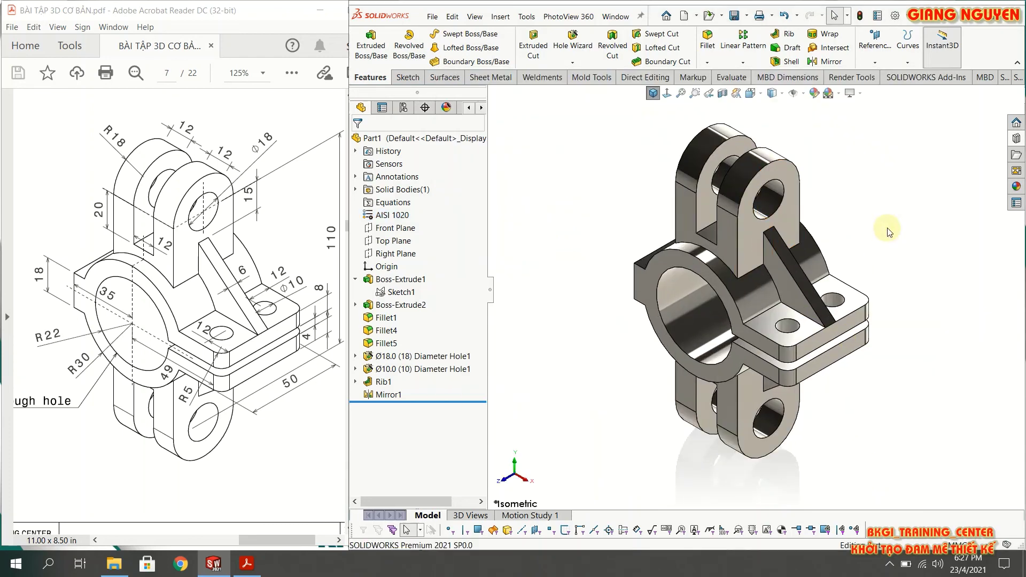